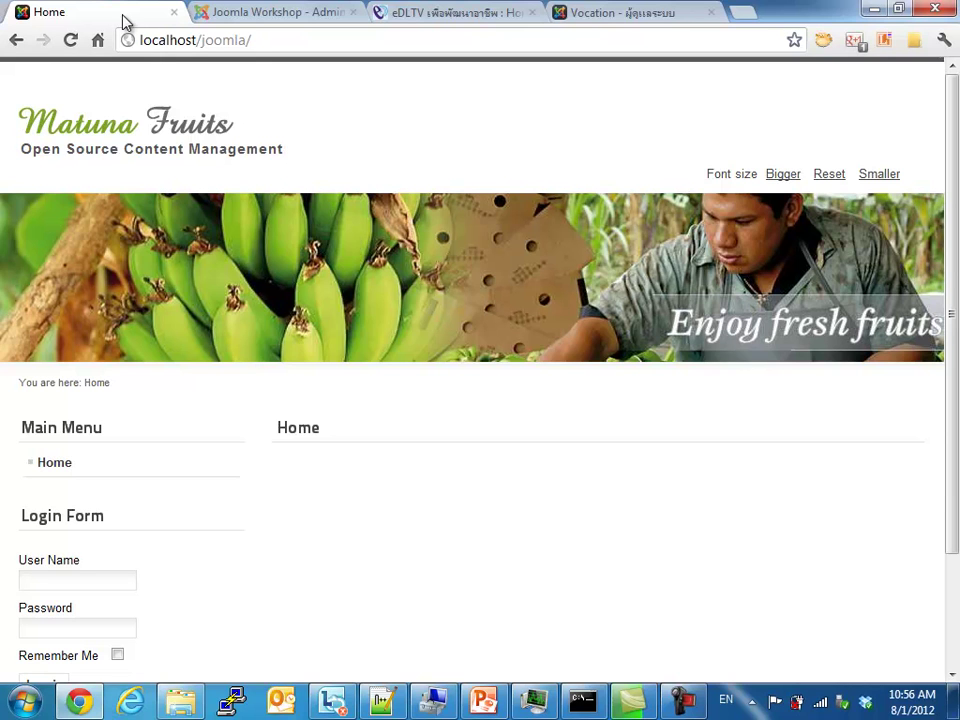
Step: Switch to the Joomla administration page and open the Template Manager
left_click(287, 18)
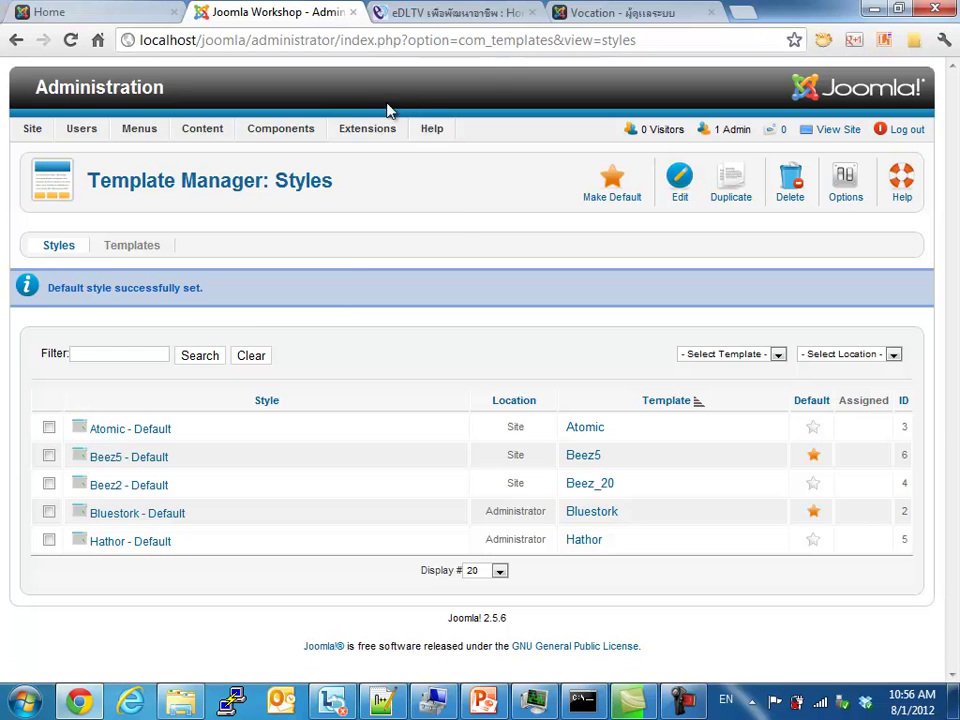
mouse_move(282, 139)
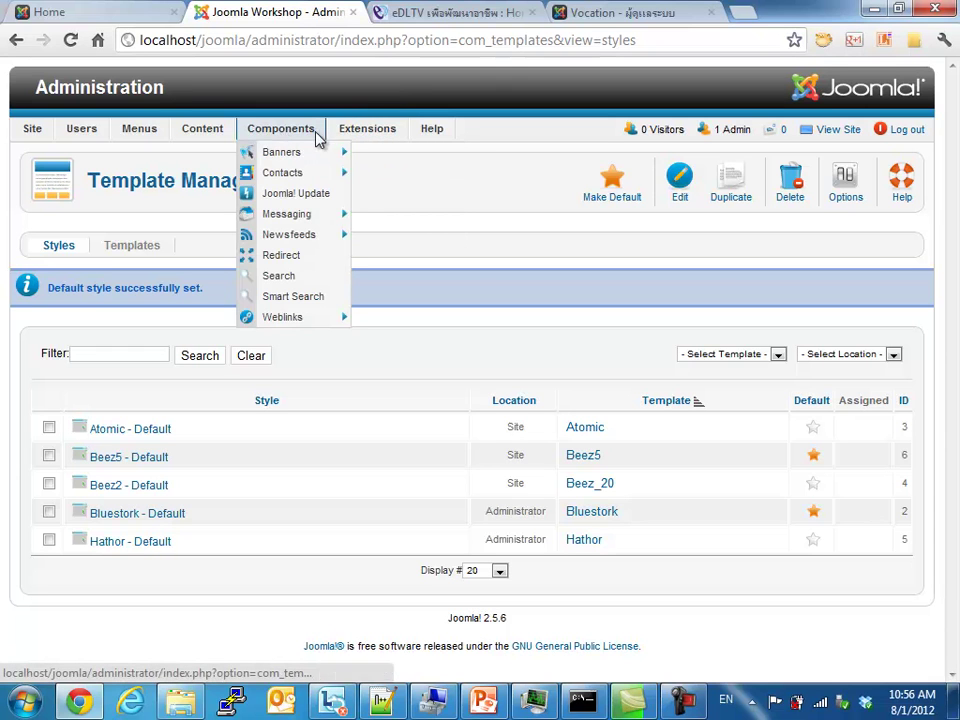
mouse_move(392, 135)
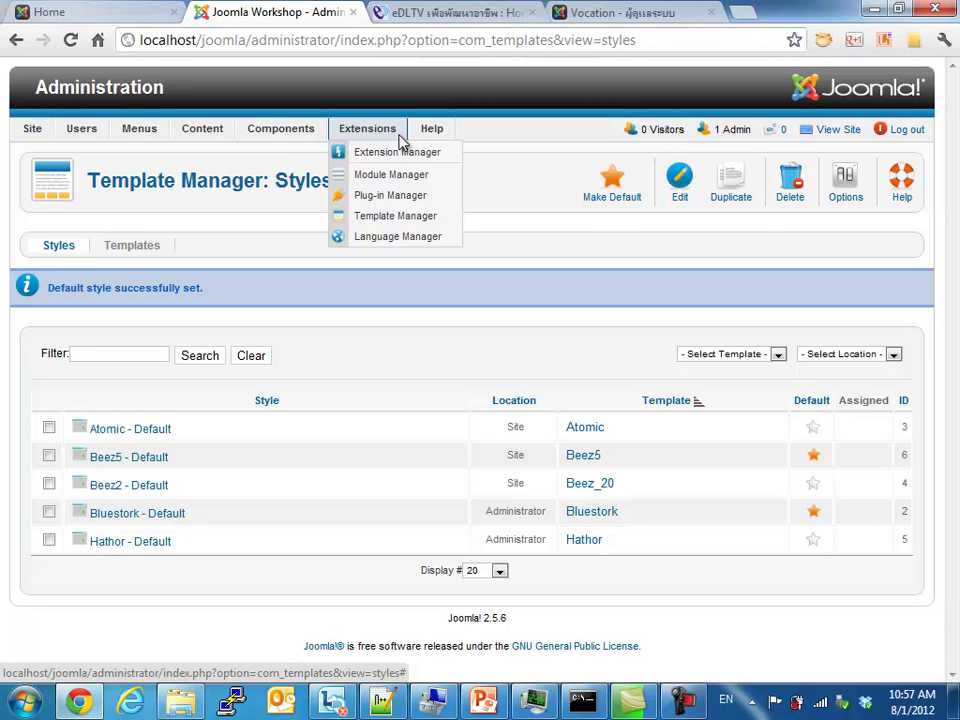
left_click(373, 222)
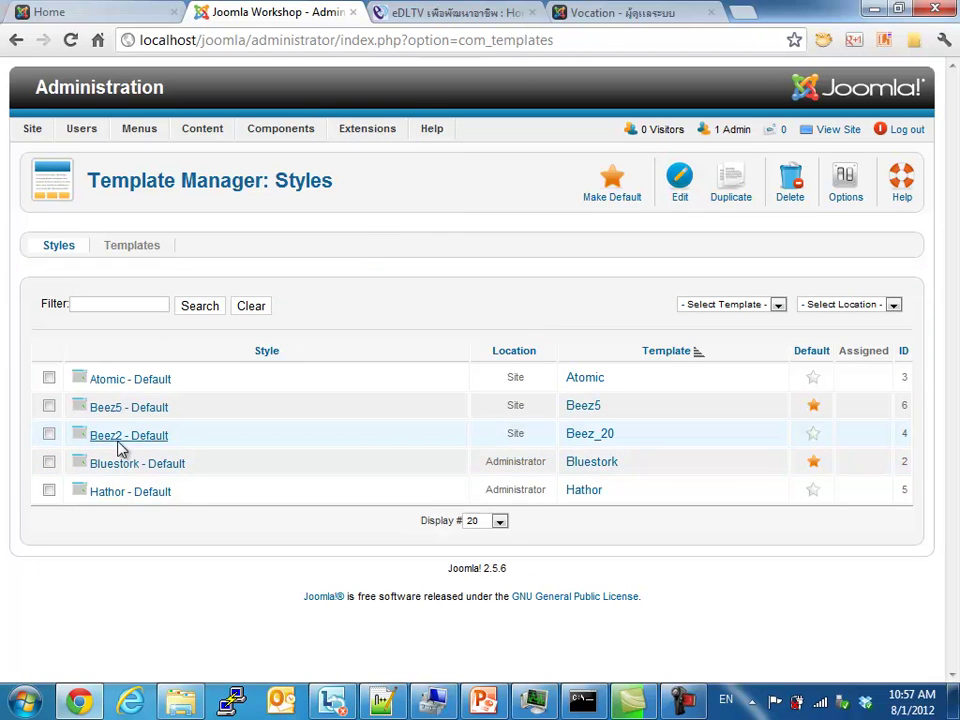
Step: Examine the Location values of the Atomic, Beez5 and Beez2 styles in the Template Manager list
left_click(50, 435)
left_click(50, 436)
left_click(50, 406)
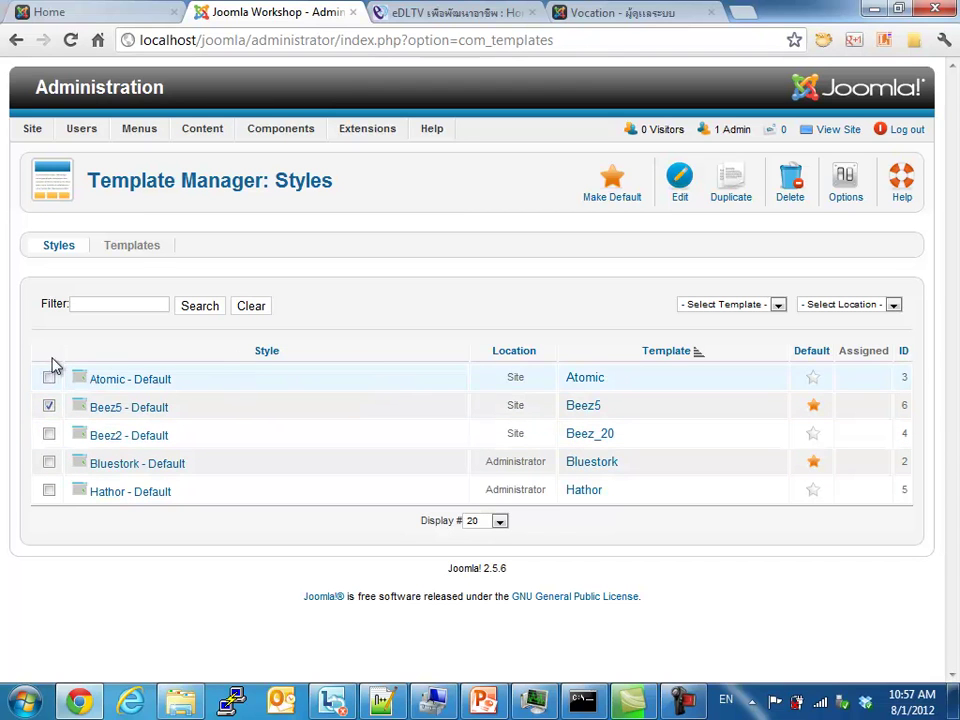
double_click(510, 378)
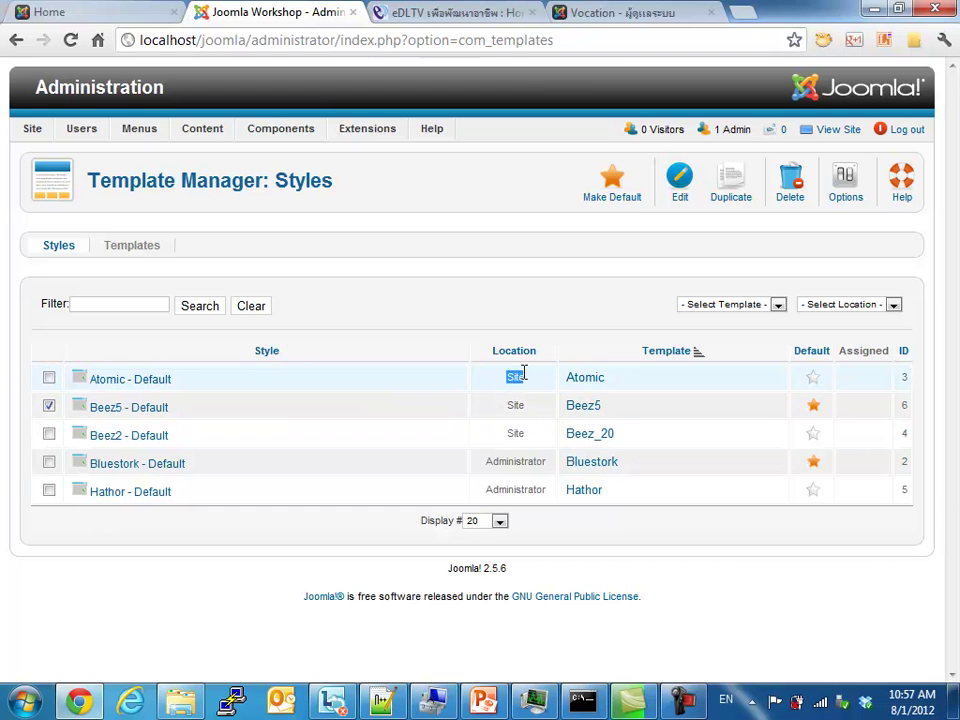
double_click(529, 442)
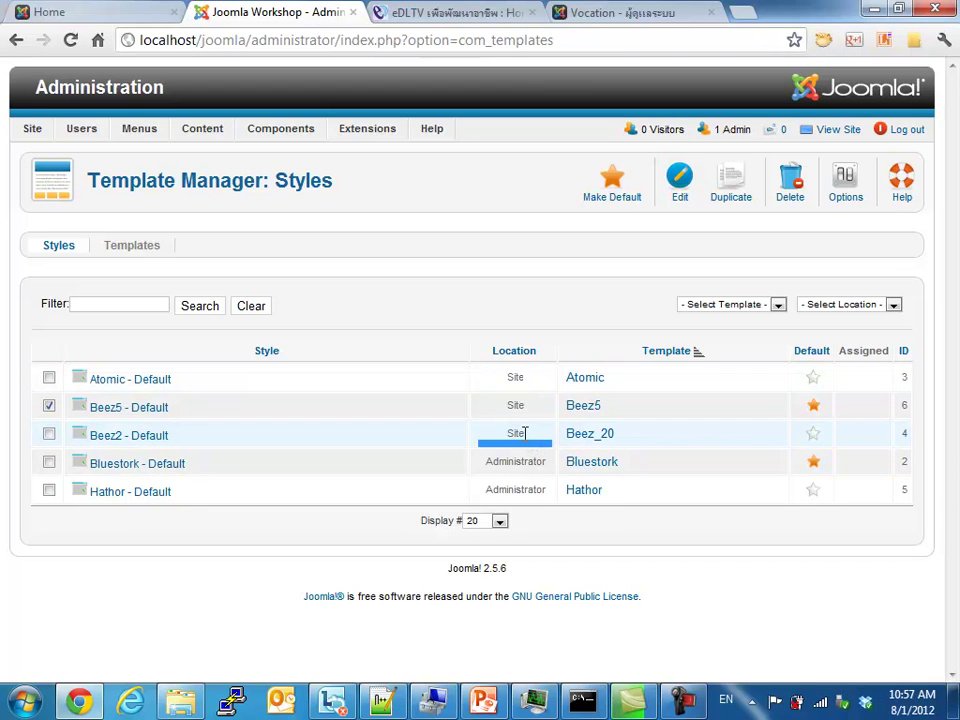
double_click(516, 380)
double_click(514, 406)
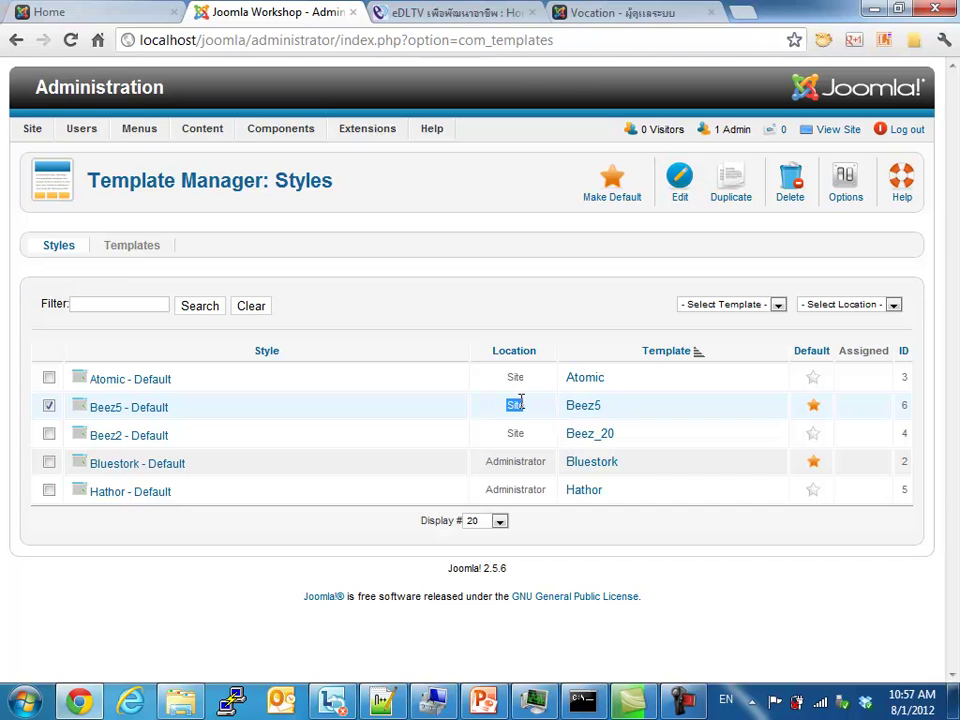
left_click(508, 382)
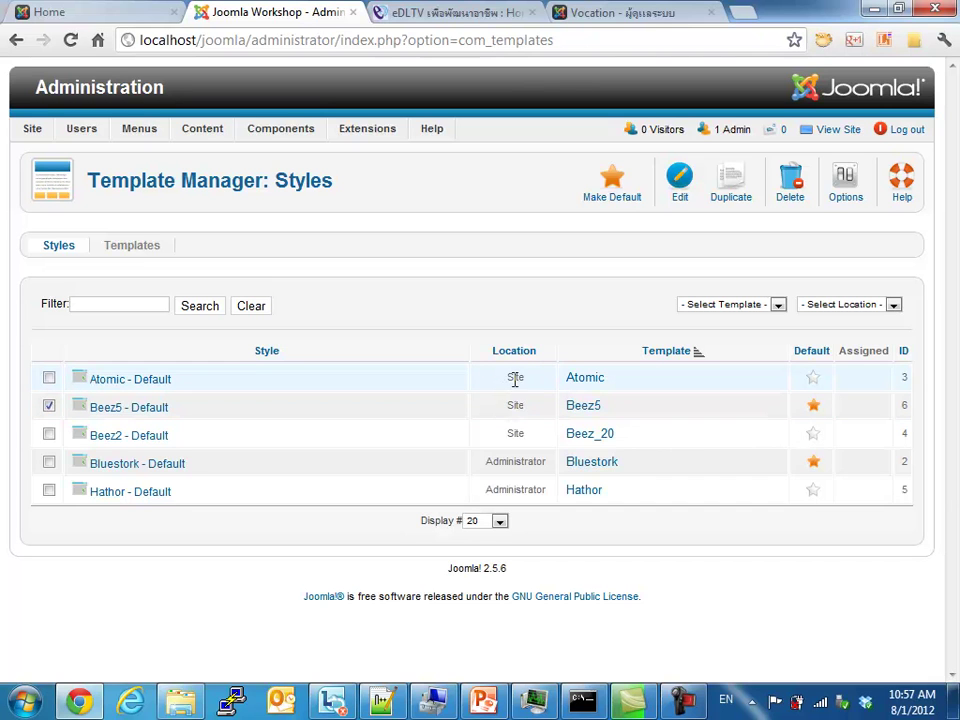
Step: Make the Beez5 - Default style the site default and reload the site's home page
left_click(49, 434)
left_click(49, 405)
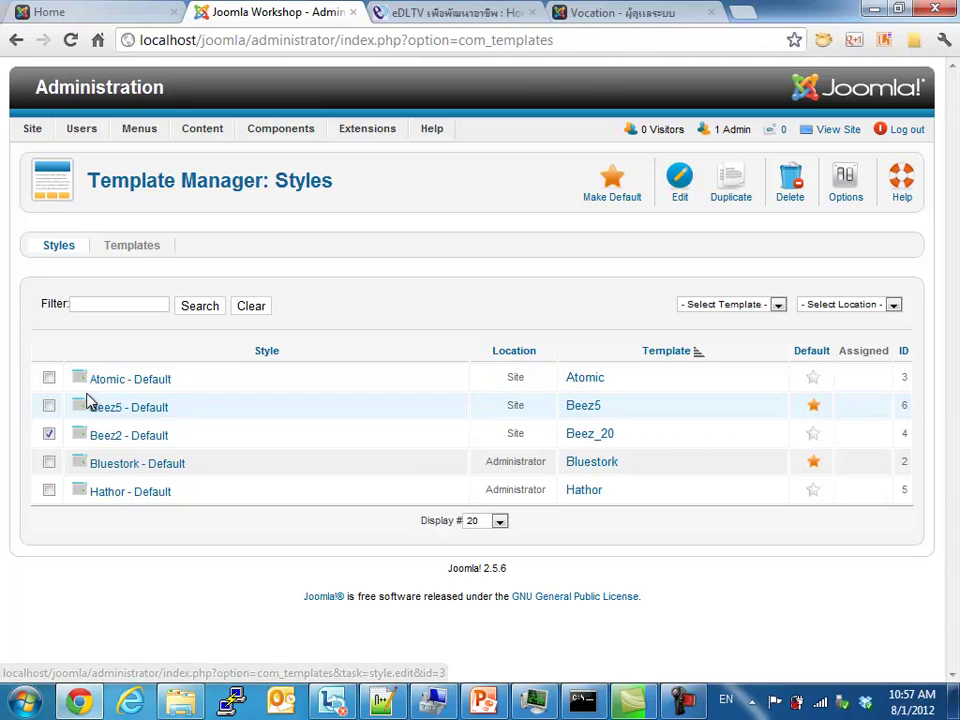
left_click(47, 435)
left_click(49, 406)
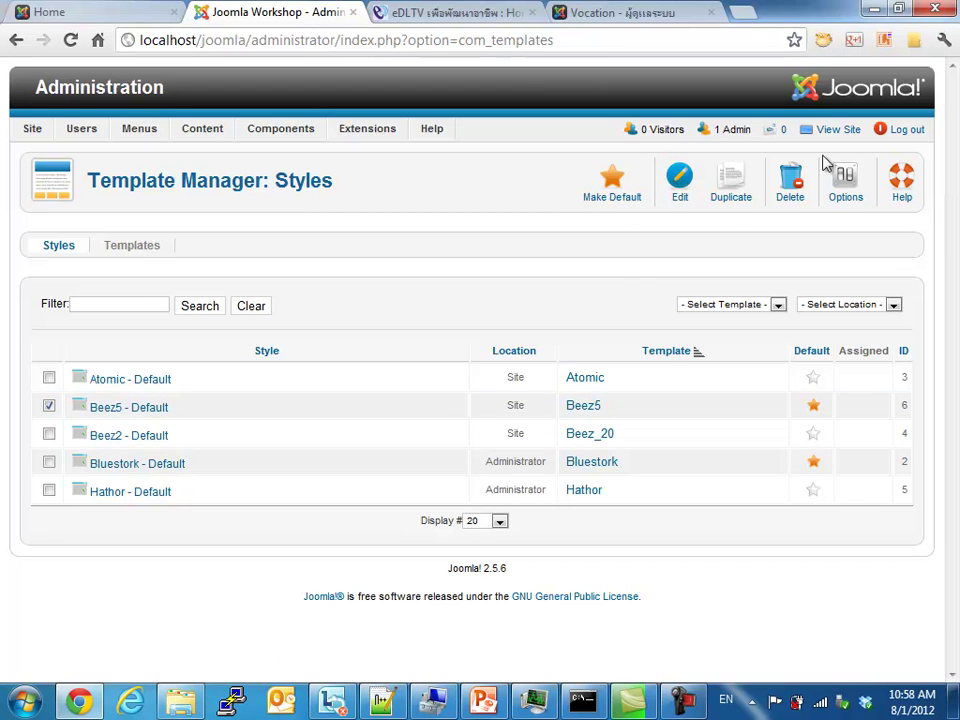
left_click(607, 189)
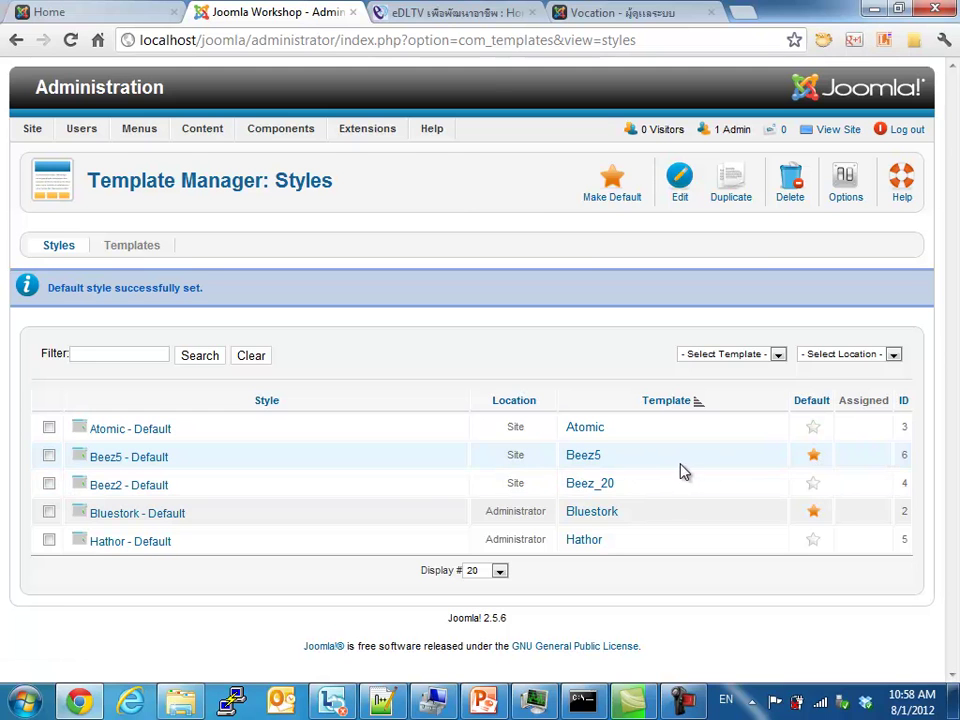
left_click(124, 12)
left_click(70, 40)
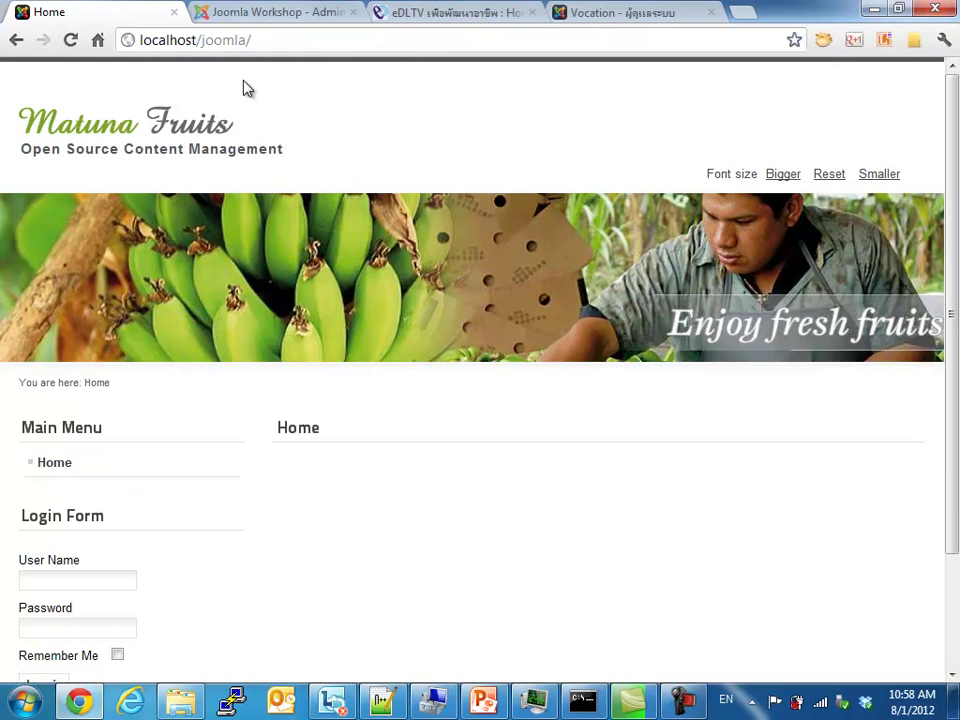
Step: Make the Atomic - Default style the site default and reload the home page to view its layout
left_click(259, 14)
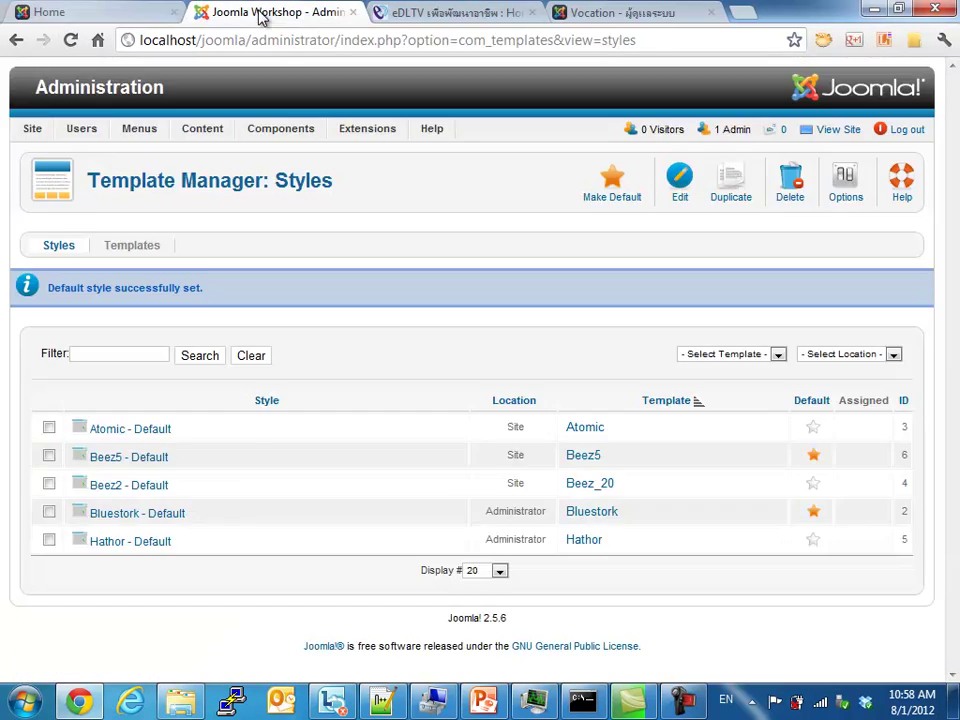
left_click(49, 427)
left_click(630, 192)
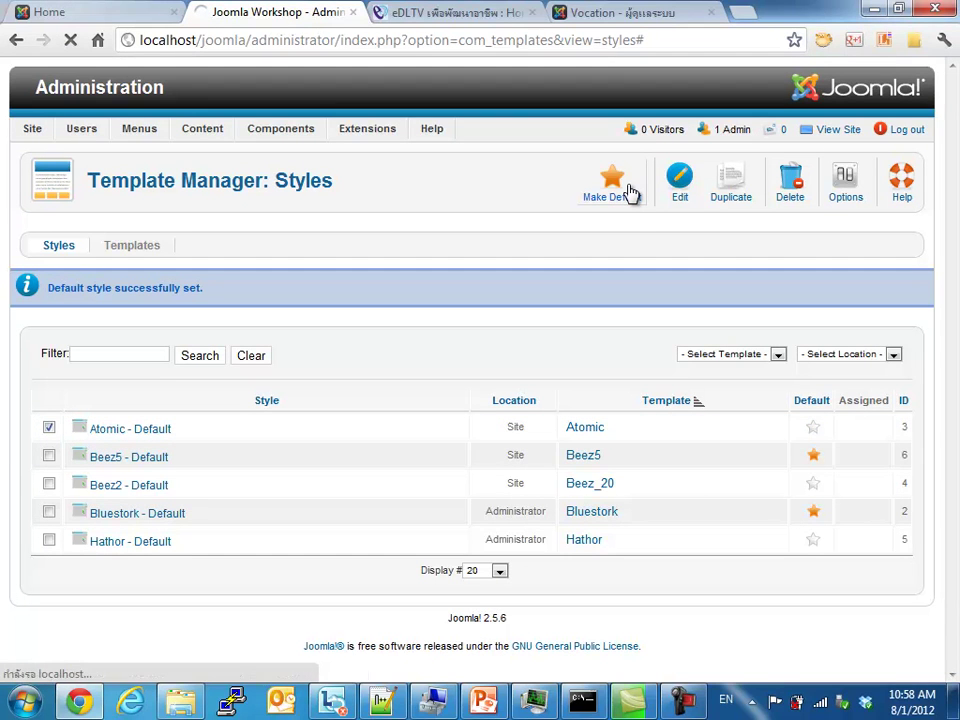
left_click(49, 12)
left_click(70, 40)
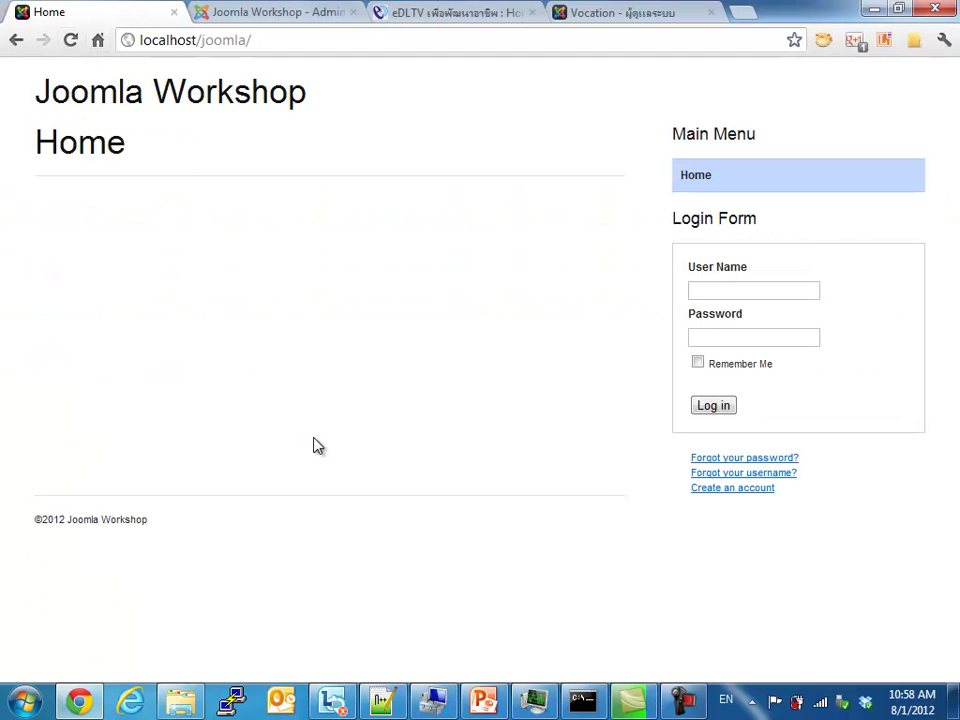
Step: Switch the site's default style back to Beez5 - Default and refresh the home page
left_click(252, 12)
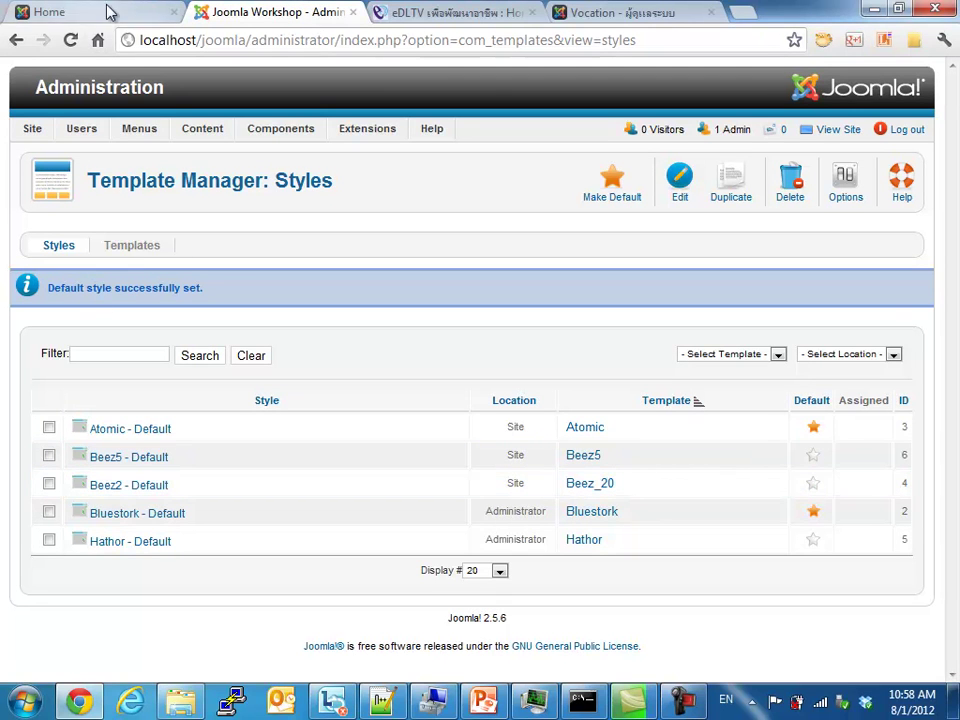
left_click(49, 456)
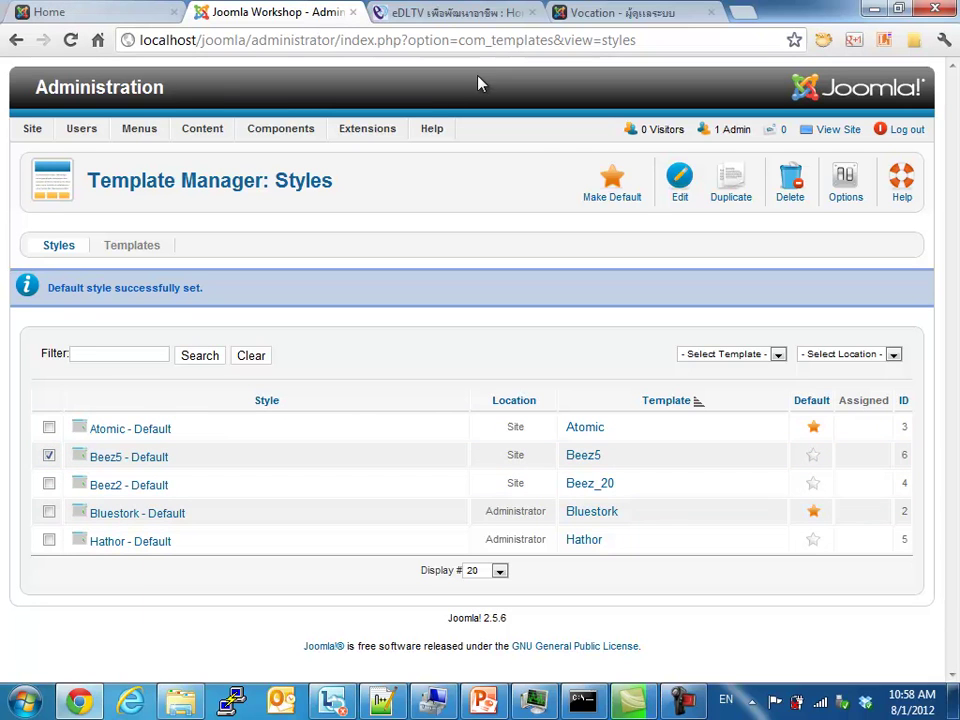
left_click(611, 188)
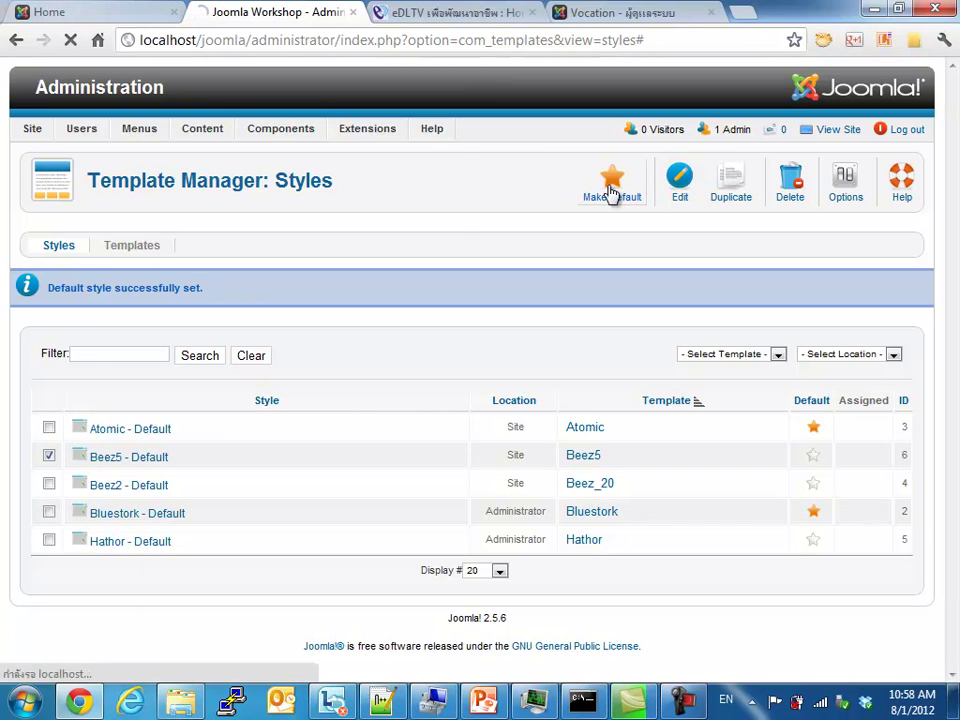
left_click(90, 15)
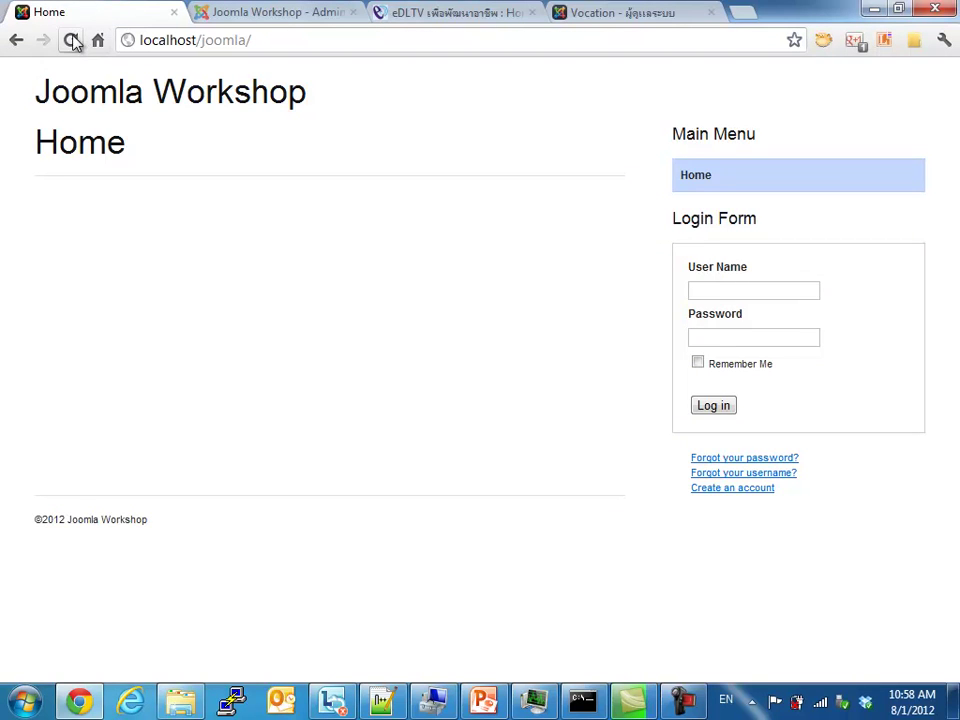
left_click(72, 40)
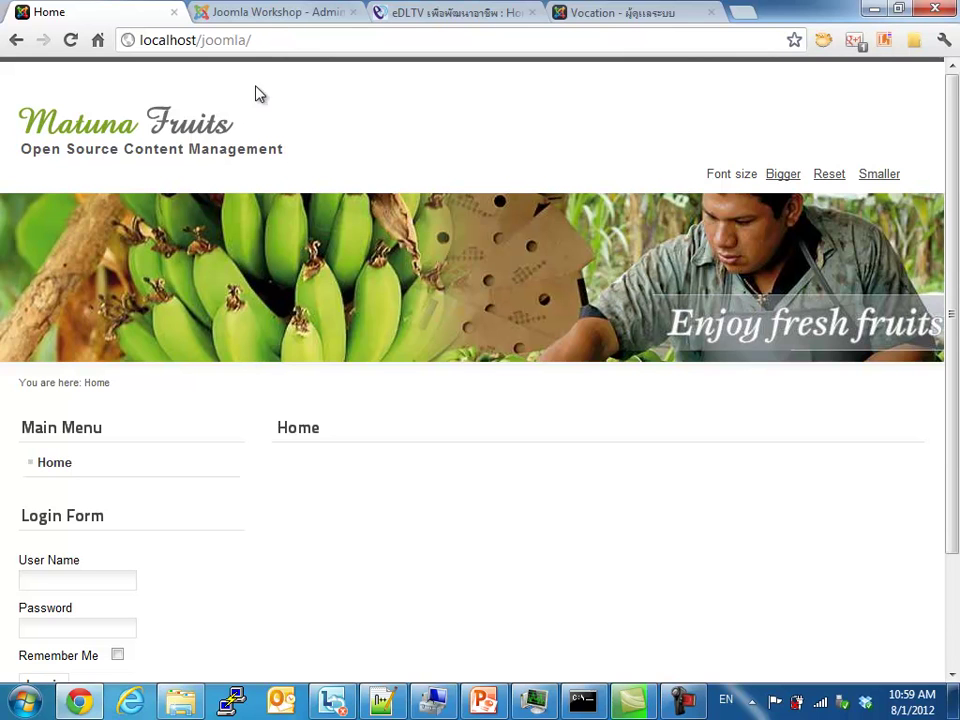
Step: Examine the home page's Main Menu, Login Form fields, account links and footer
scroll(63, 470, "down", 1)
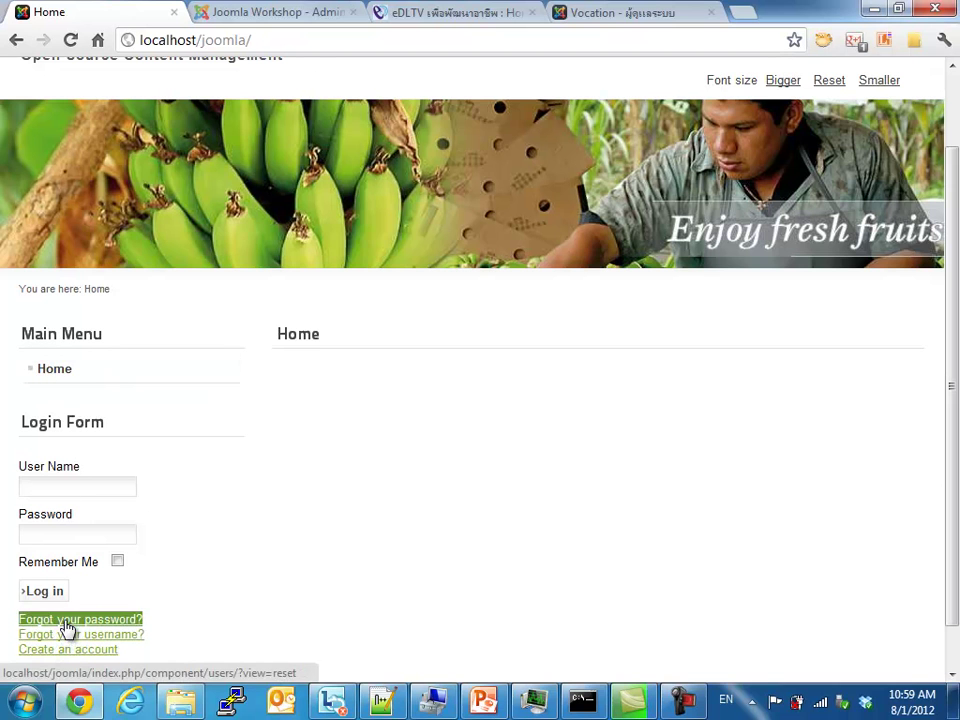
scroll(64, 636, "down", 1)
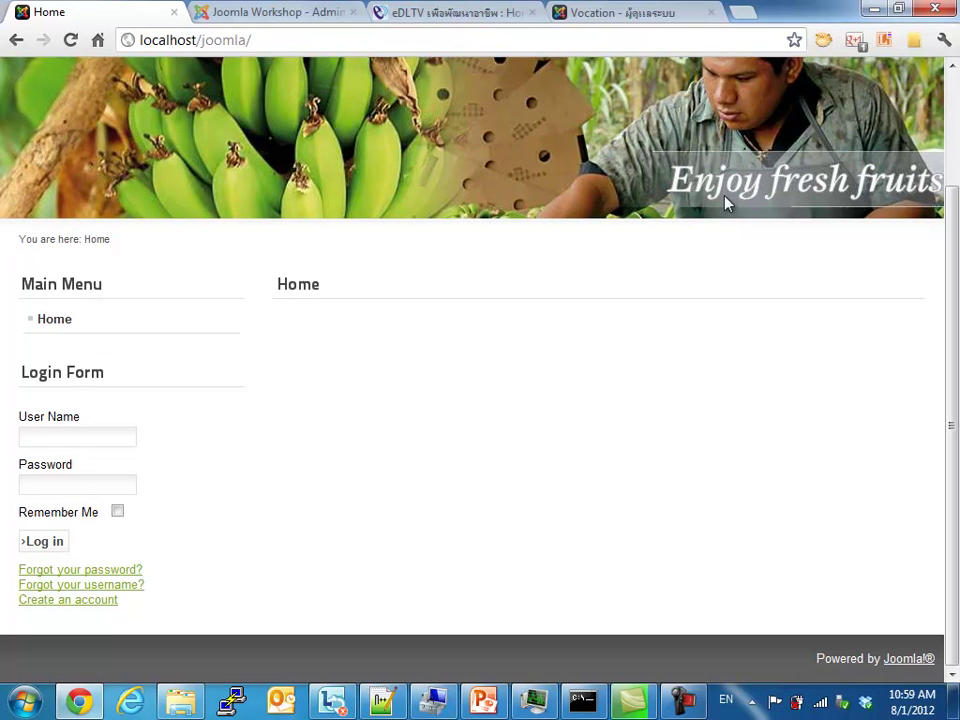
scroll(748, 205, "up", 2)
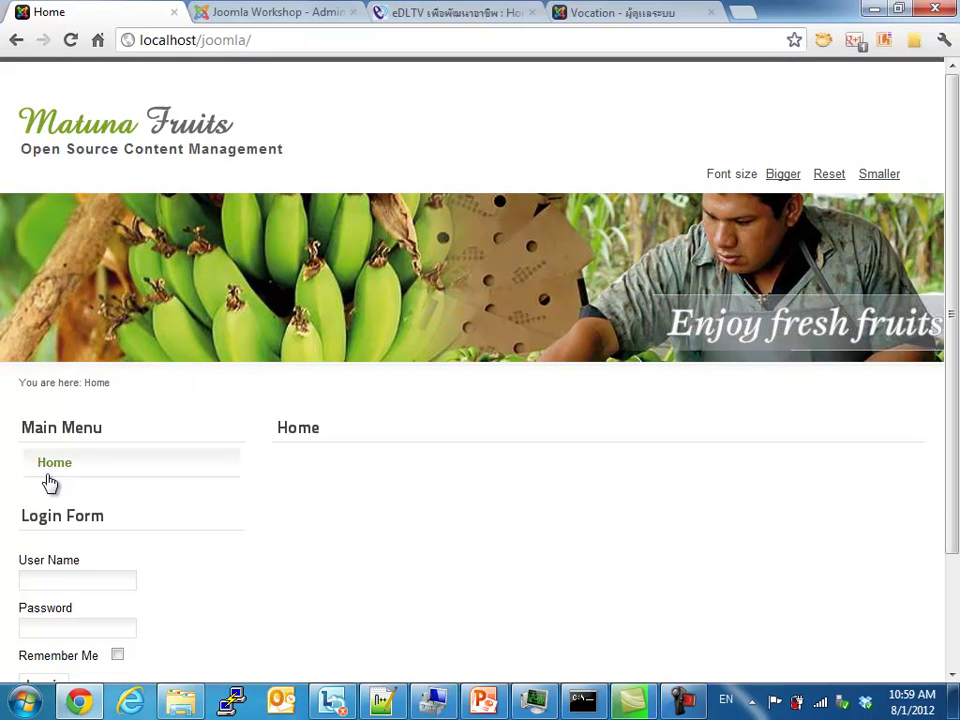
left_click(45, 581)
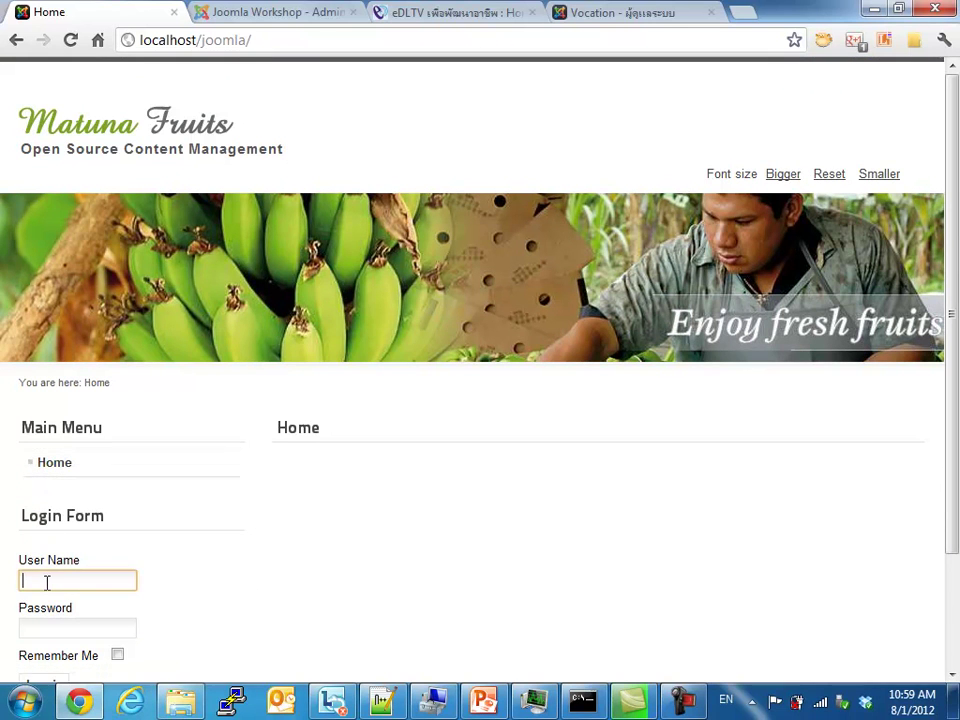
scroll(70, 595, "down", 2)
left_click(73, 484)
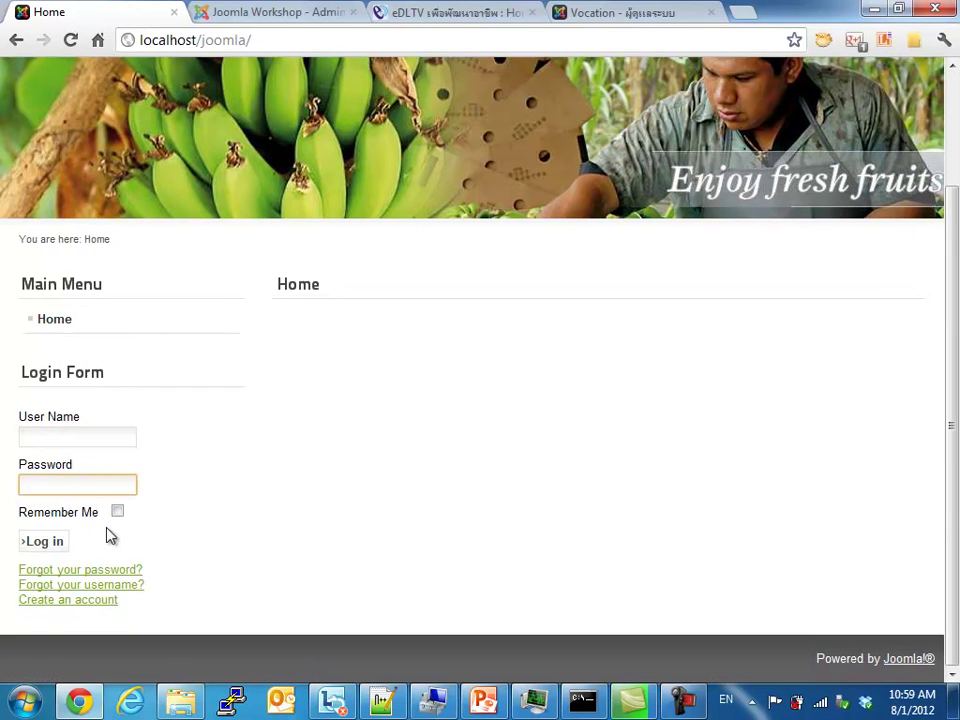
left_click(398, 700)
left_click(20, 77)
left_click(267, 306)
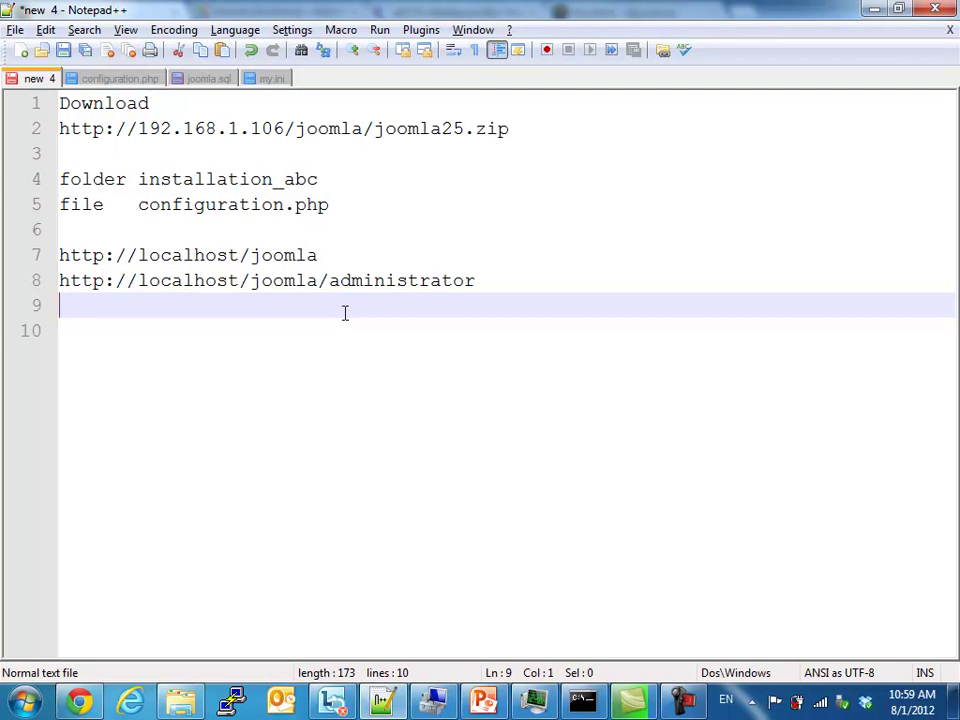
left_click_drag(326, 255, 35, 255)
right_click(76, 258)
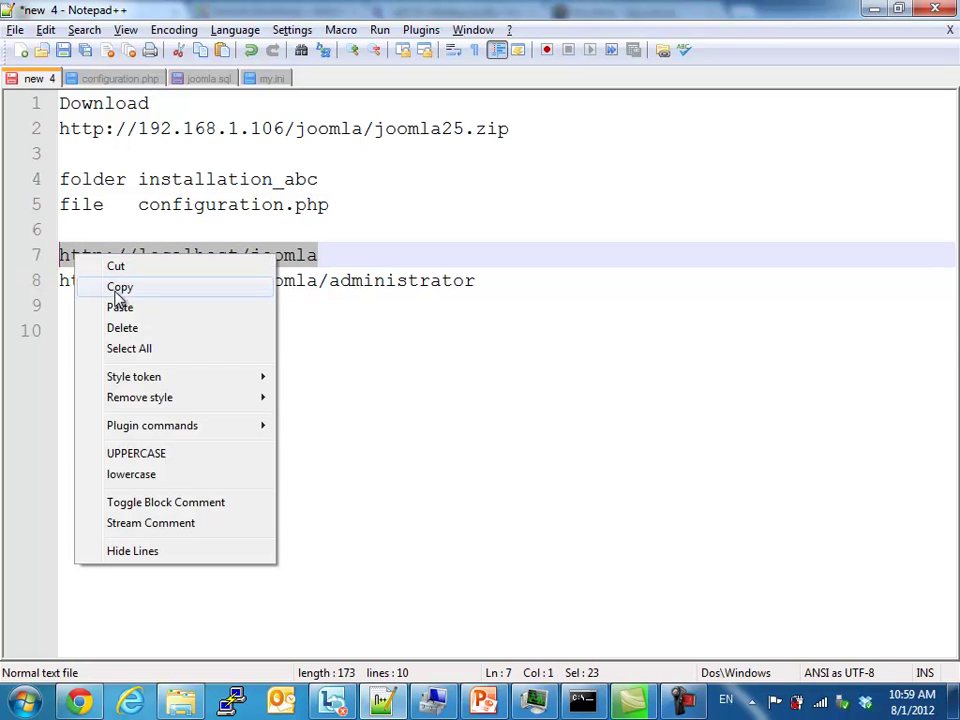
left_click(120, 287)
left_click(92, 304)
right_click(92, 305)
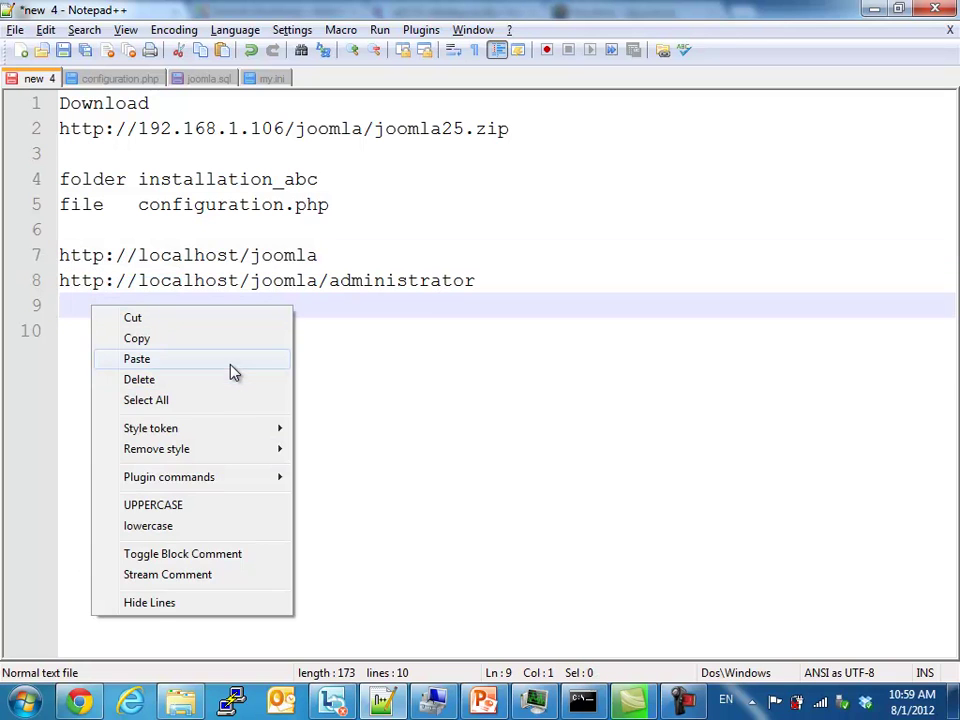
left_click(232, 366)
type("//localhost/joomla/inder")
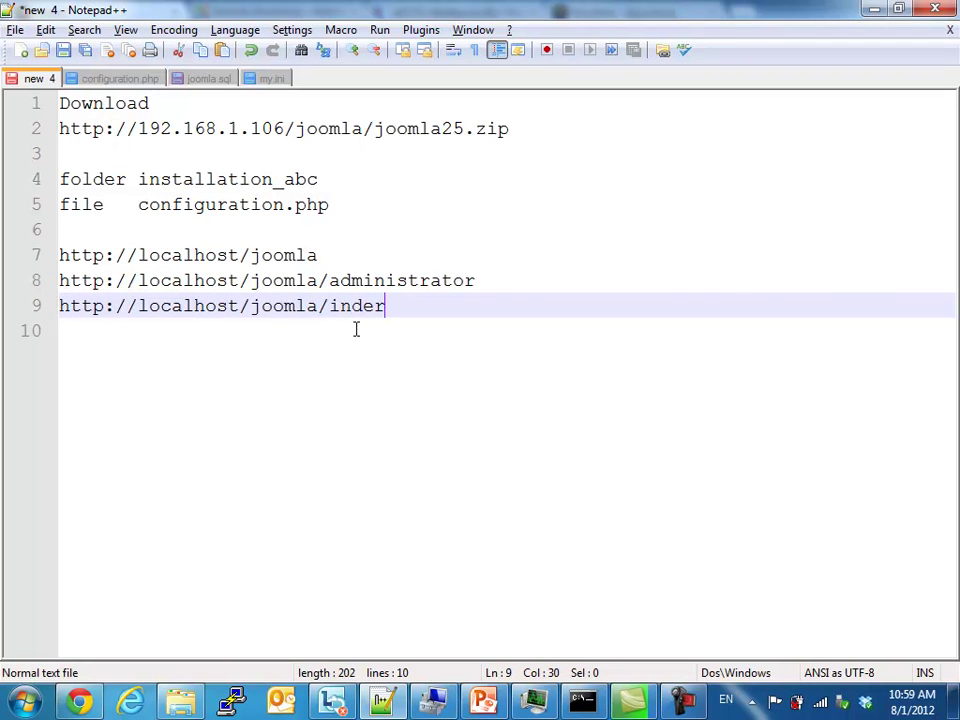
key("BackSpace")
type("x.php?option")
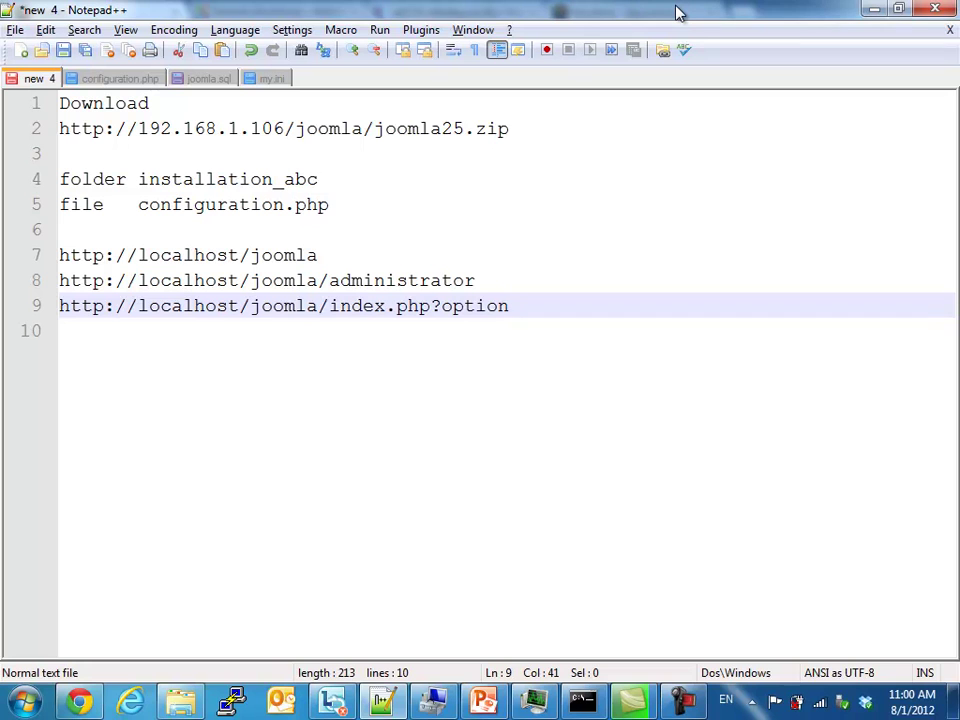
type("=com_")
Step: Switch to File Explorer, open Joomla's components folder and examine its component folders, such as com_banners, com_contact, com_content, com_mailto and com_media
left_click(183, 708)
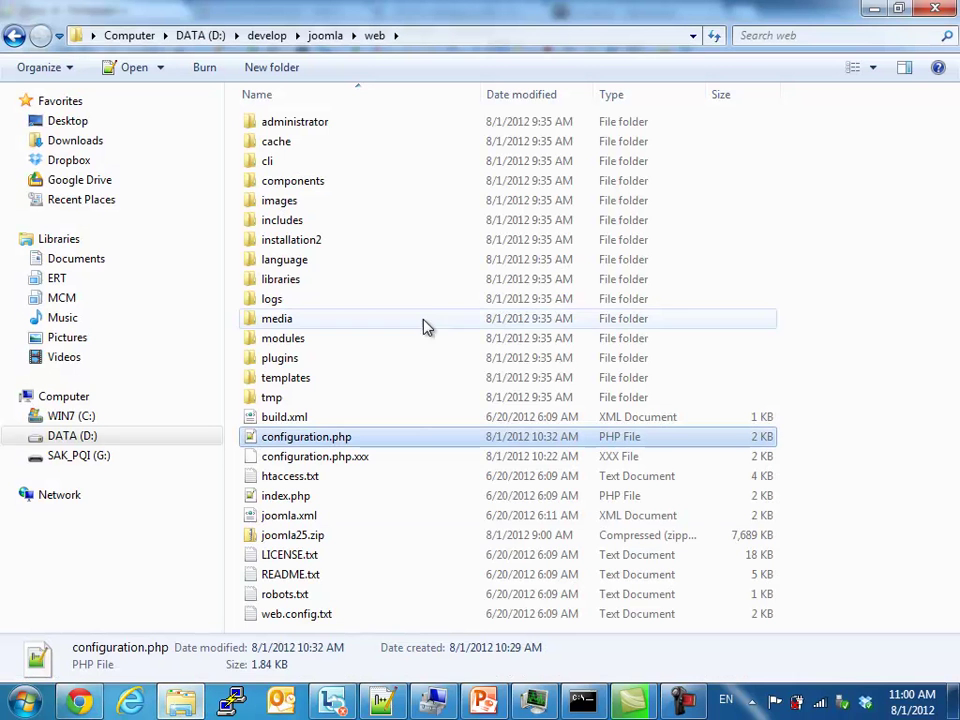
left_click(318, 188)
double_click(318, 190)
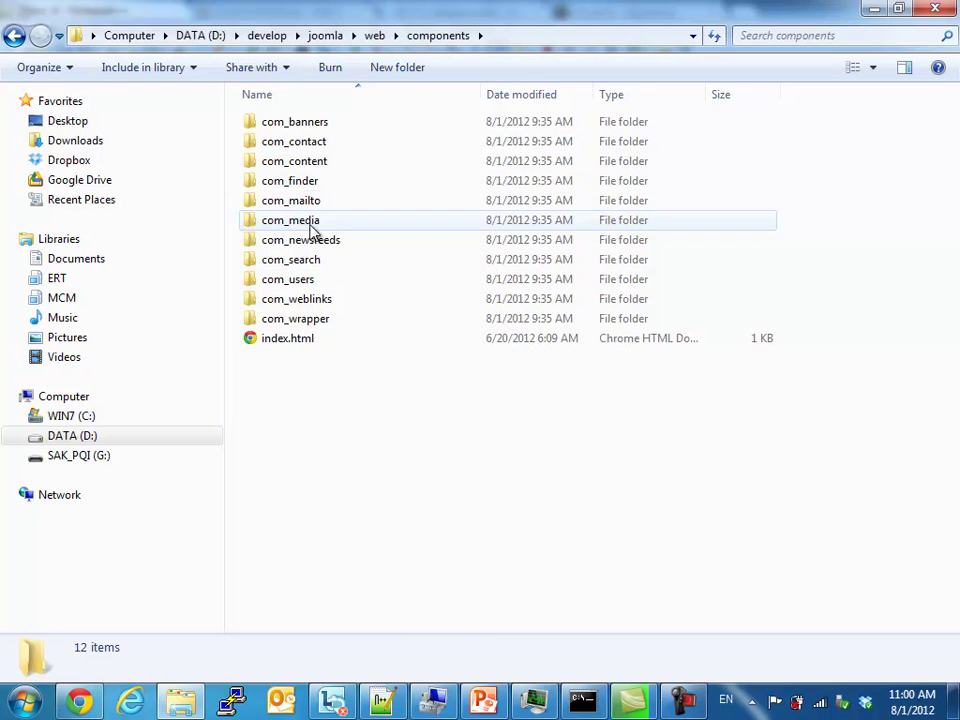
left_click(332, 121)
left_click(326, 142)
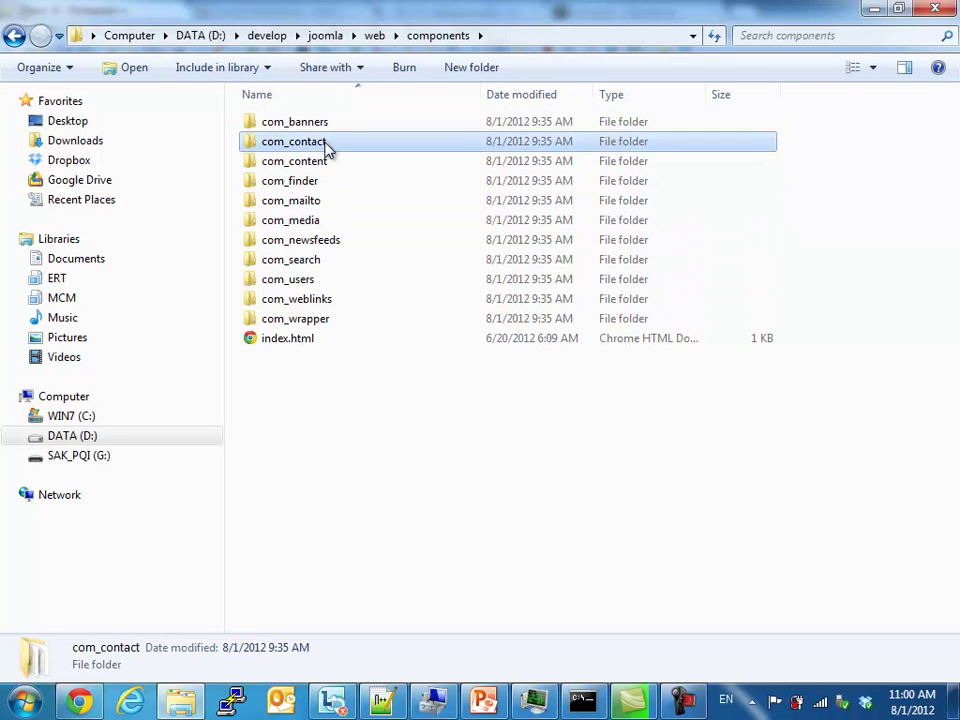
left_click(326, 162)
left_click(323, 202)
left_click(317, 221)
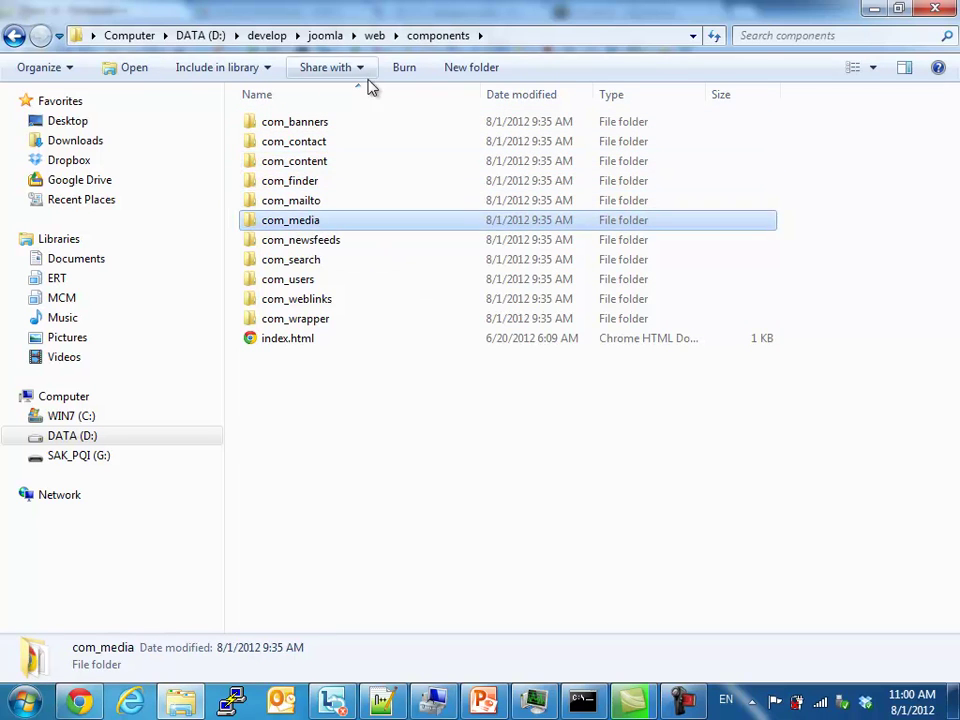
Step: Reopen the components folder from web and copy the _weblinks part of the com_weblinks folder's name
left_click(375, 36)
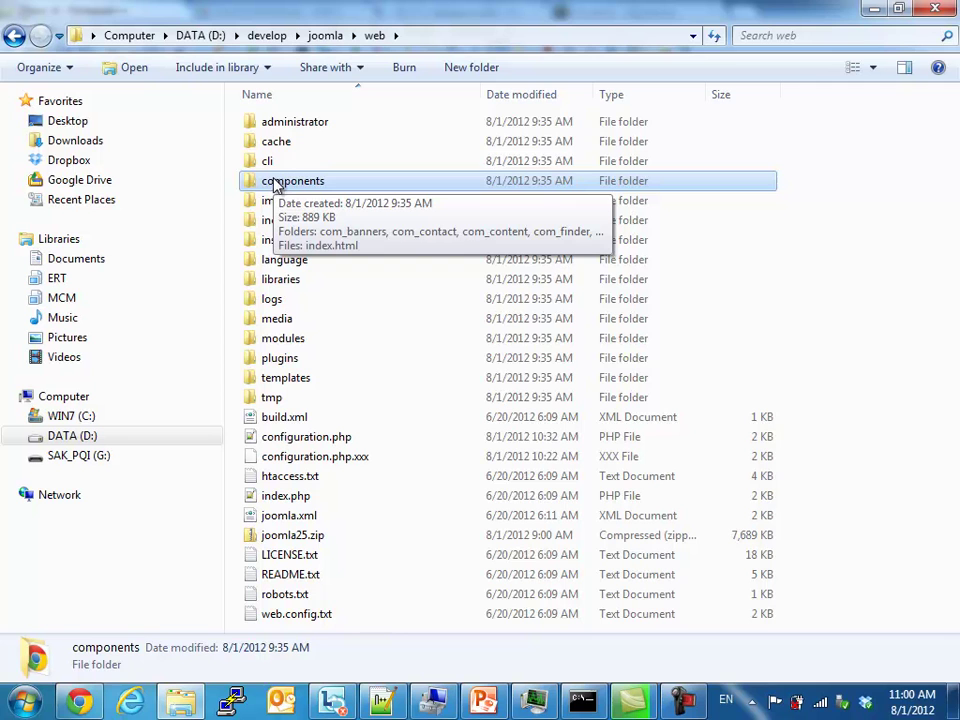
double_click(302, 186)
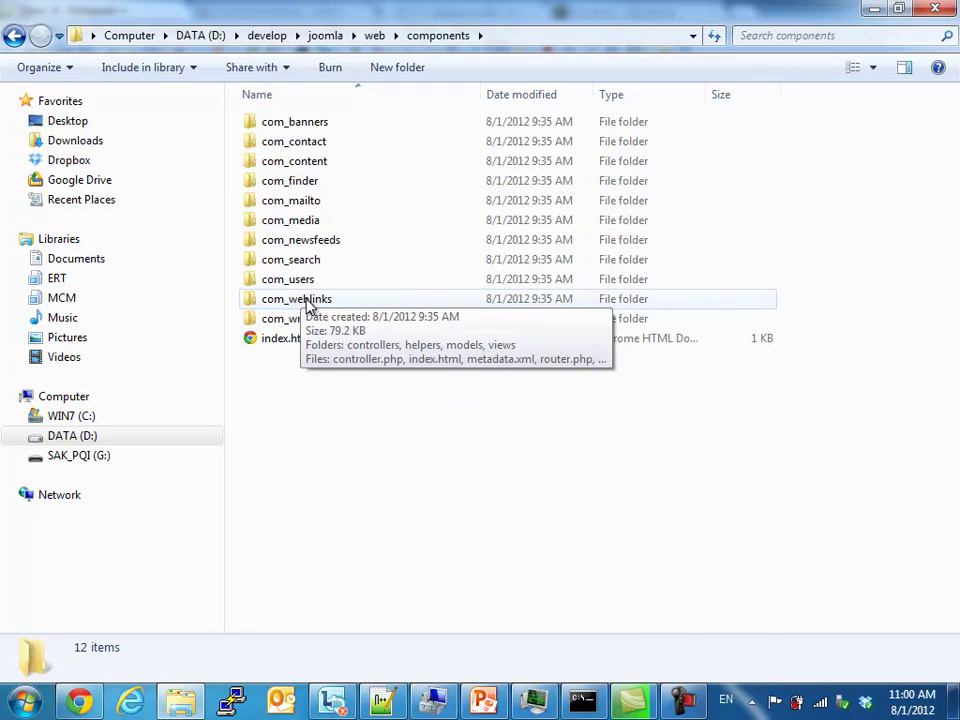
left_click(337, 304)
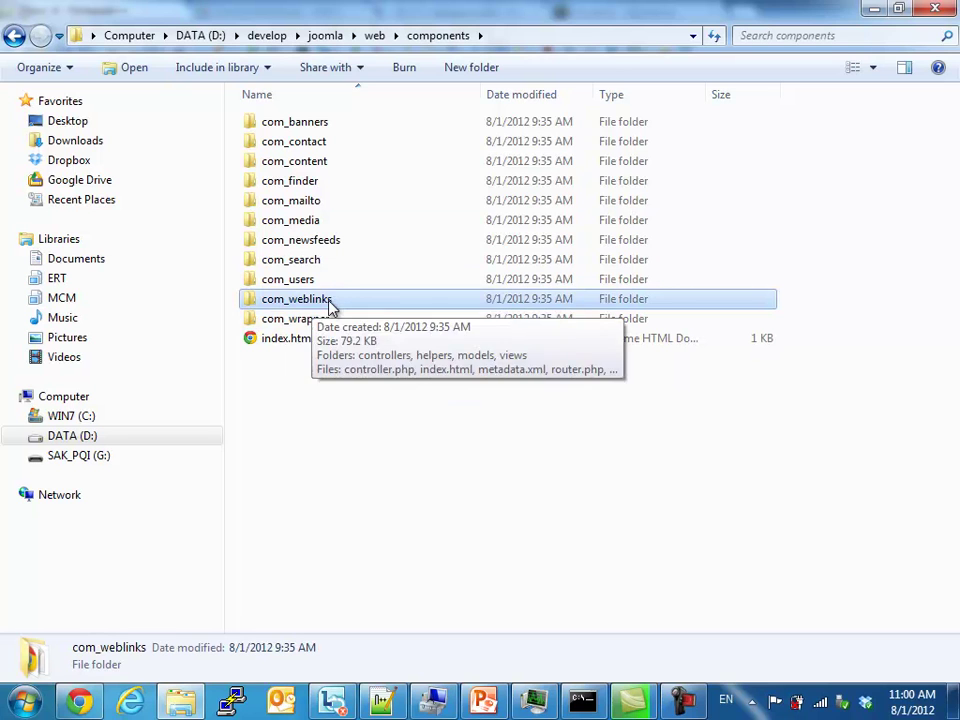
left_click(333, 305)
key("Home")
key("Right")
key("Right")
key("Right")
key("shift+End")
right_click(339, 300)
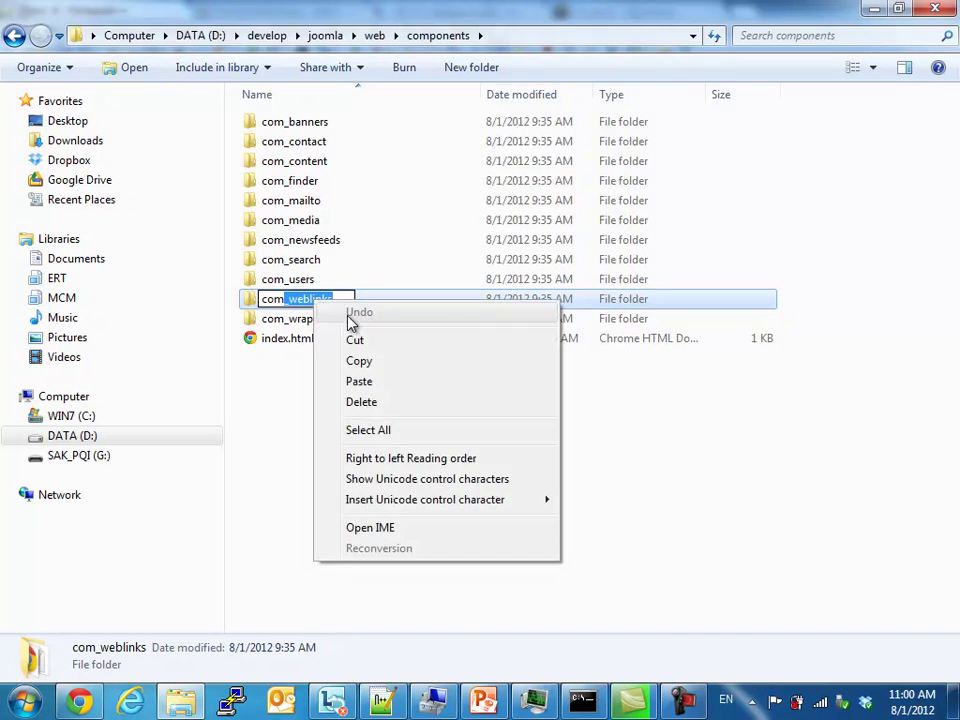
left_click(360, 360)
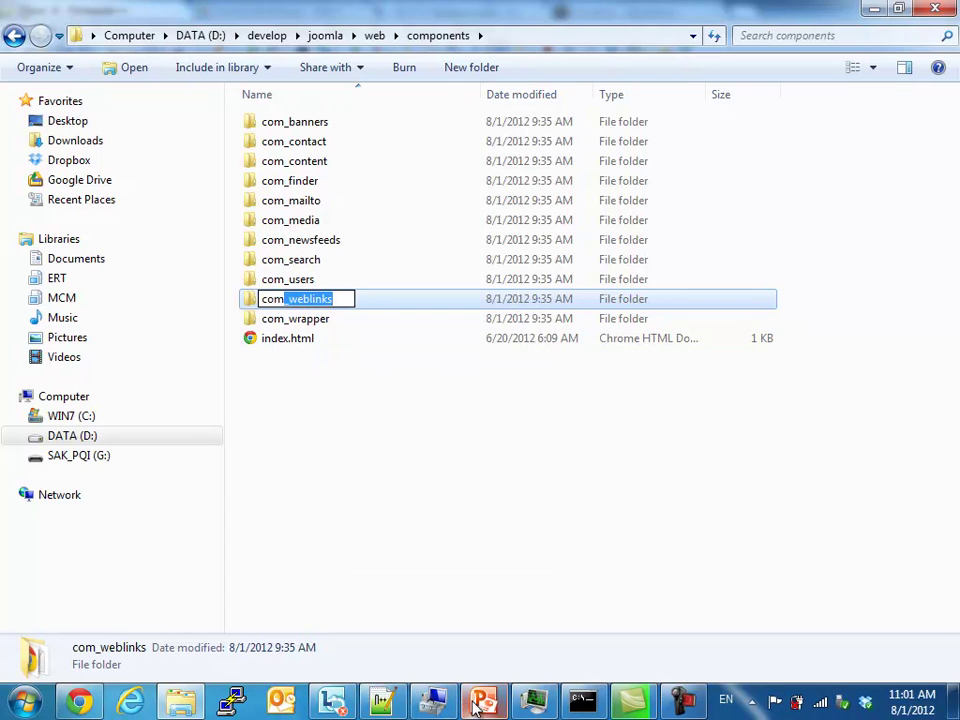
left_click(381, 703)
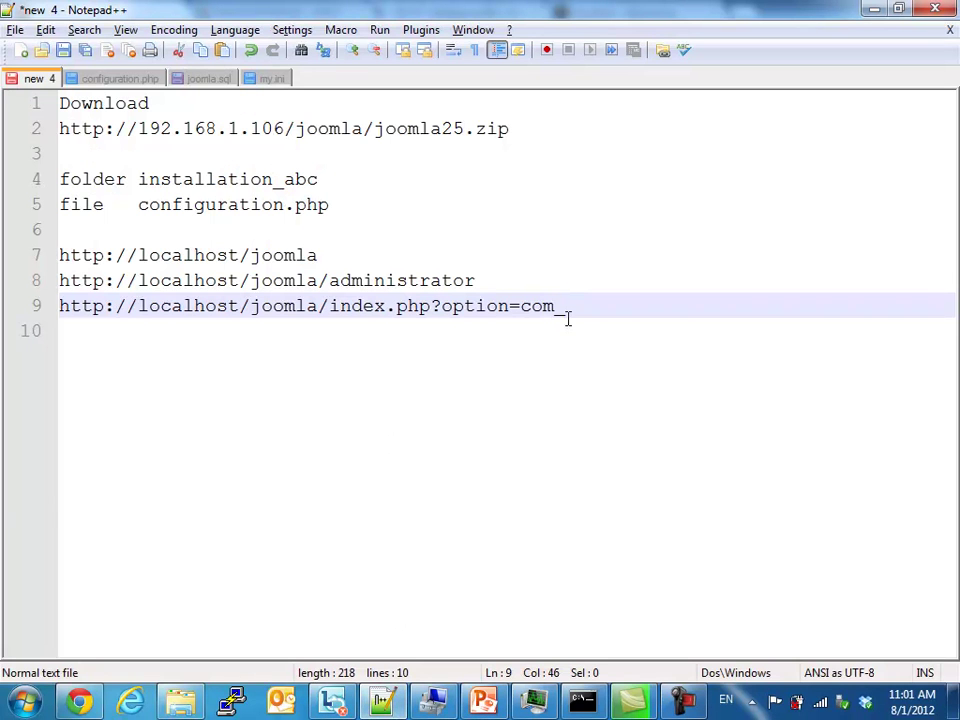
right_click(567, 308)
left_click(600, 362)
left_click(574, 312)
key("BackSpace")
Step: Copy the whole com_weblinks address from line 9 of the notes
left_click_drag(664, 305, 62, 317)
right_click(73, 317)
left_click(115, 339)
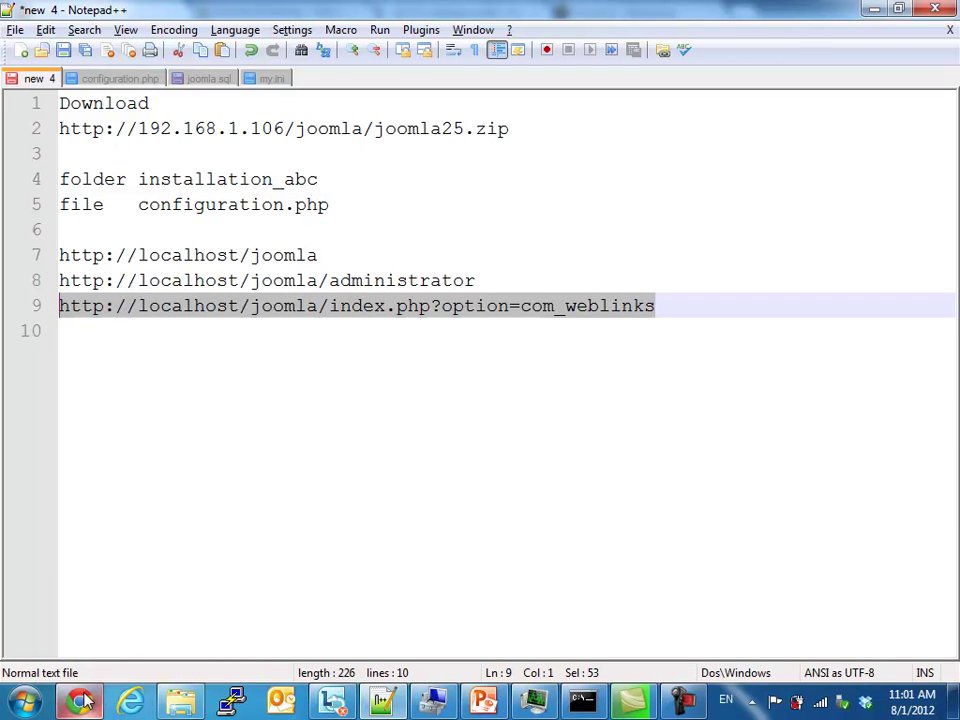
mouse_move(80, 700)
left_click(615, 322)
left_click(603, 306)
left_click(663, 305)
left_click_drag(663, 305, 45, 311)
right_click(77, 315)
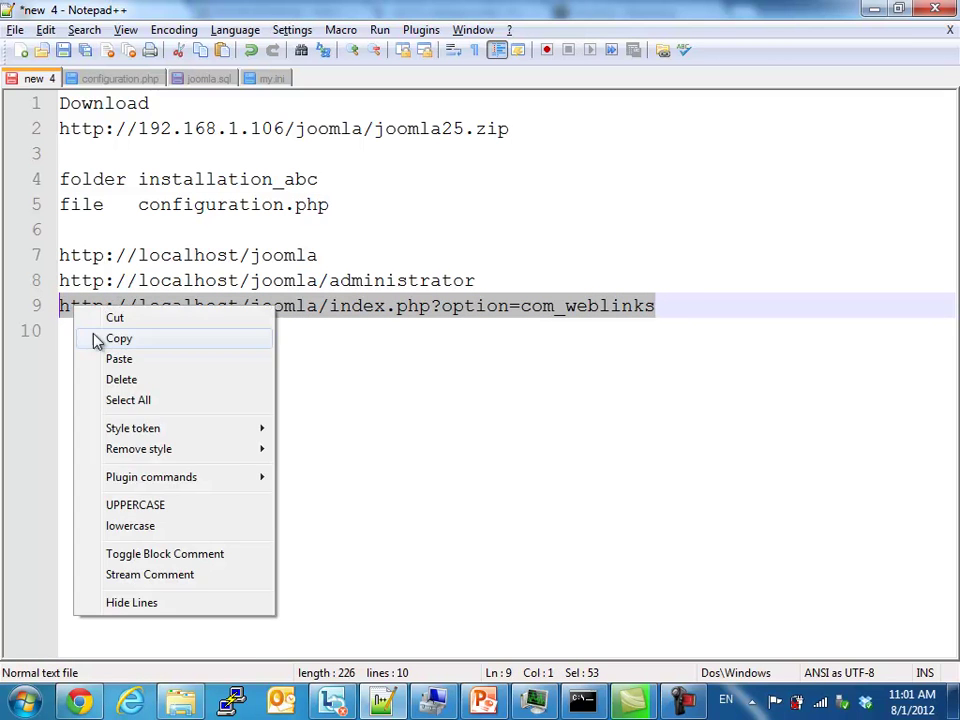
left_click(106, 340)
Step: Switch to Chrome and load the copied com_weblinks address in the Joomla site's tab
left_click(77, 702)
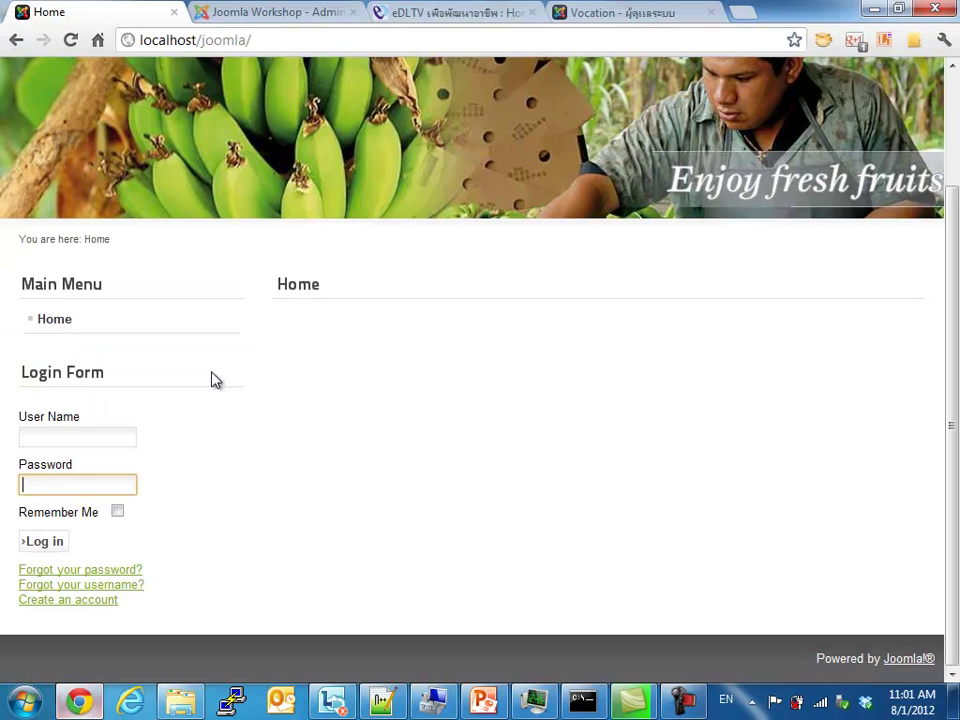
left_click(270, 41)
right_click(277, 42)
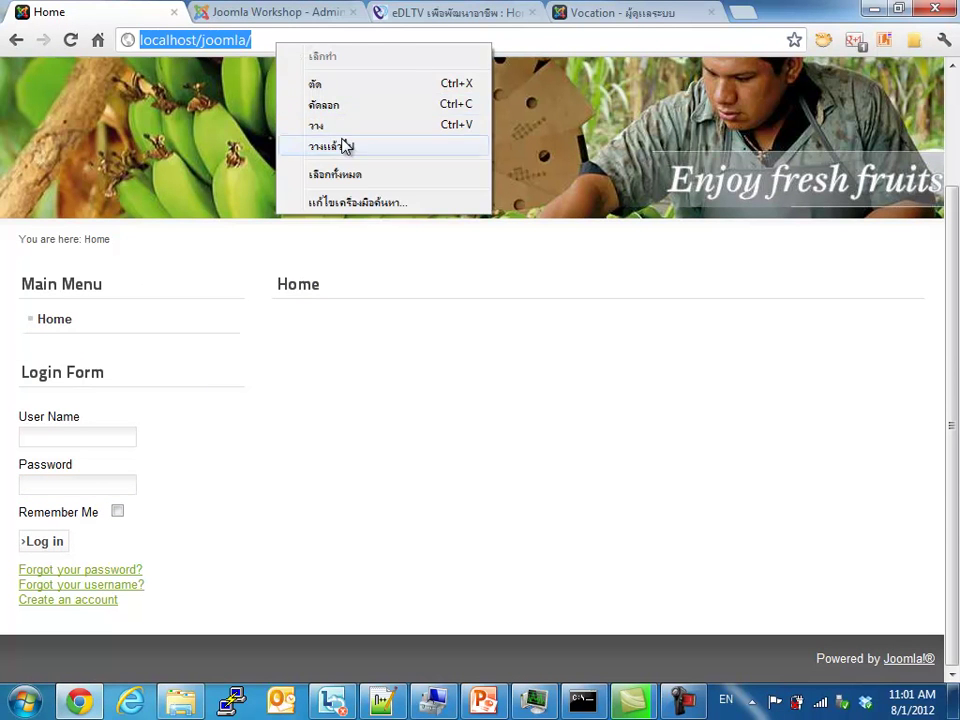
left_click(343, 146)
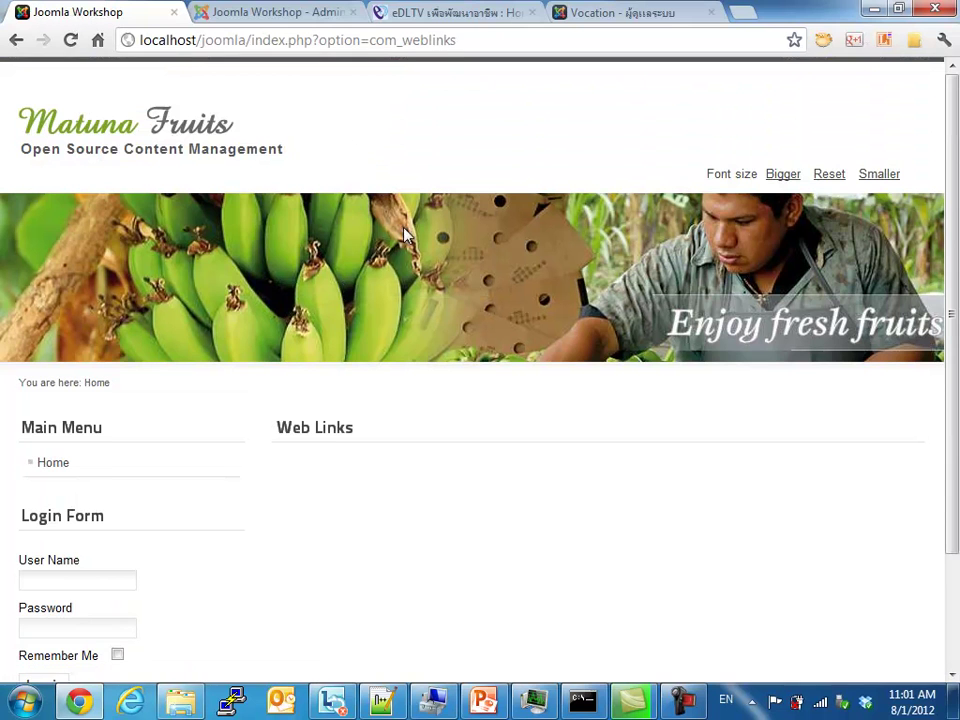
Step: Examine the page's Web Links heading and compare it with the com_weblinks option in the address
scroll(514, 334, "down", 2)
double_click(309, 287)
key("ctrl+a")
left_click(366, 296)
left_click_drag(366, 296, 272, 285)
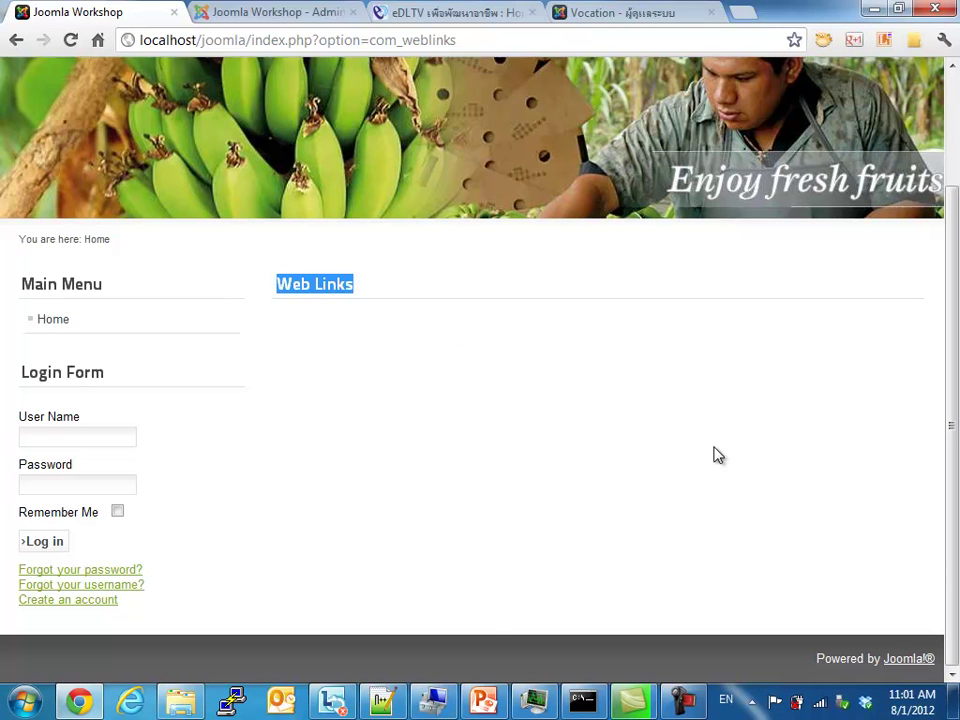
left_click(467, 326)
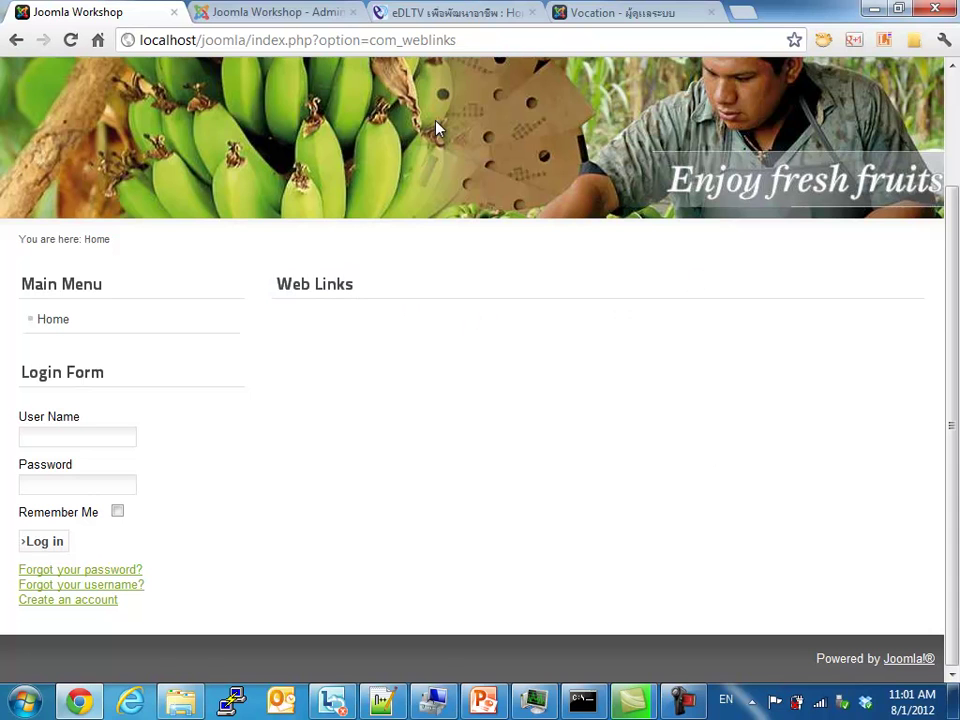
left_click(445, 40)
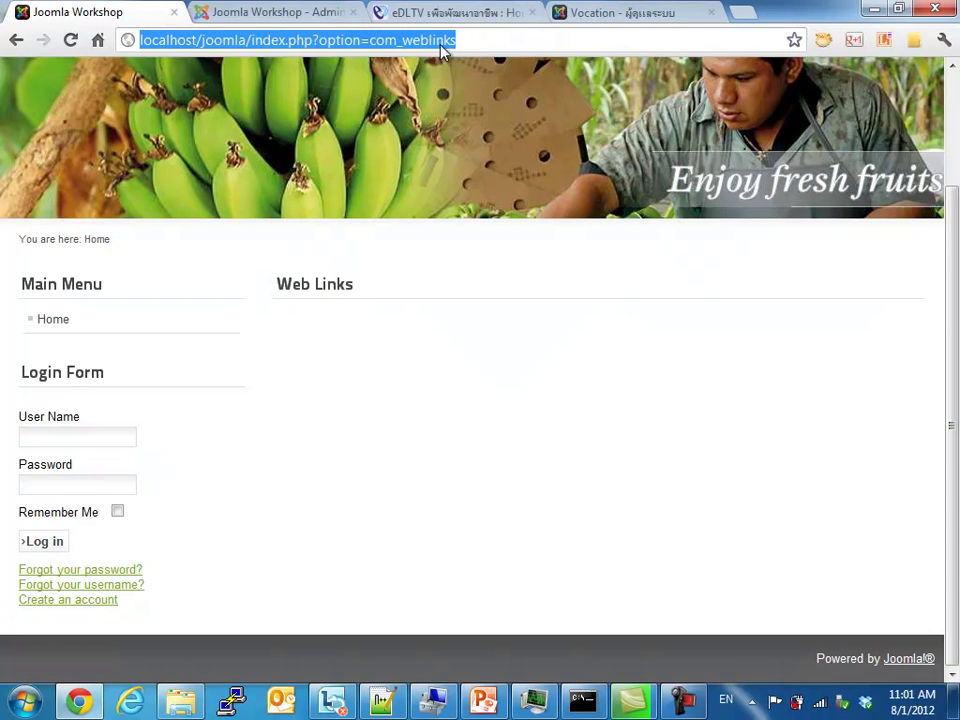
left_click_drag(289, 284, 357, 284)
left_click(356, 341)
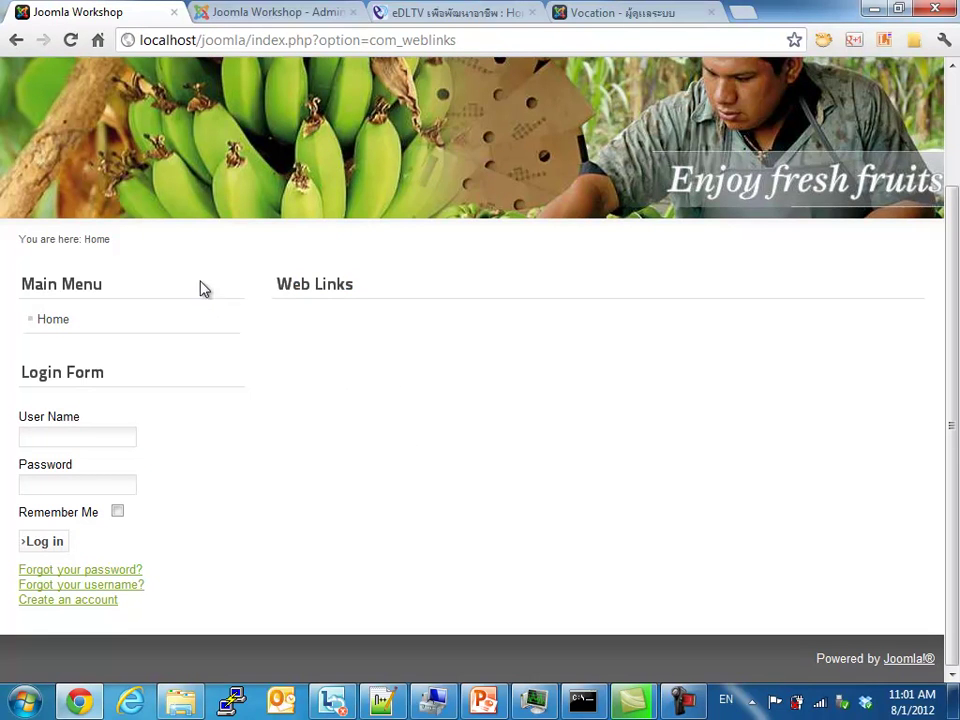
Step: Look over the administration site's Template Manager and Extensions menu alongside the public Web Links page
left_click(268, 12)
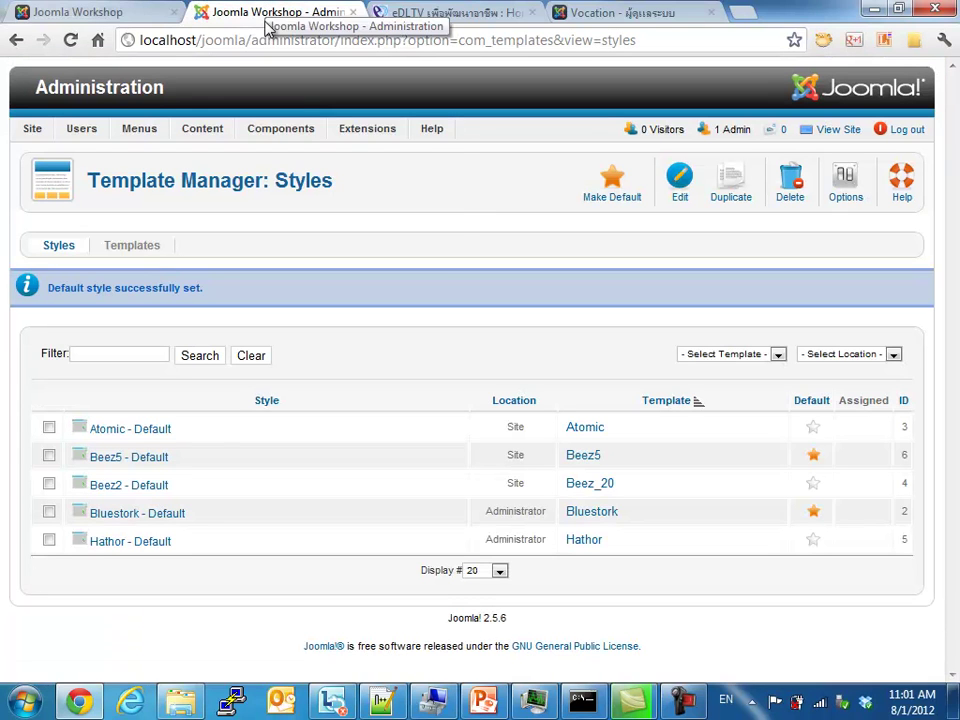
left_click(354, 133)
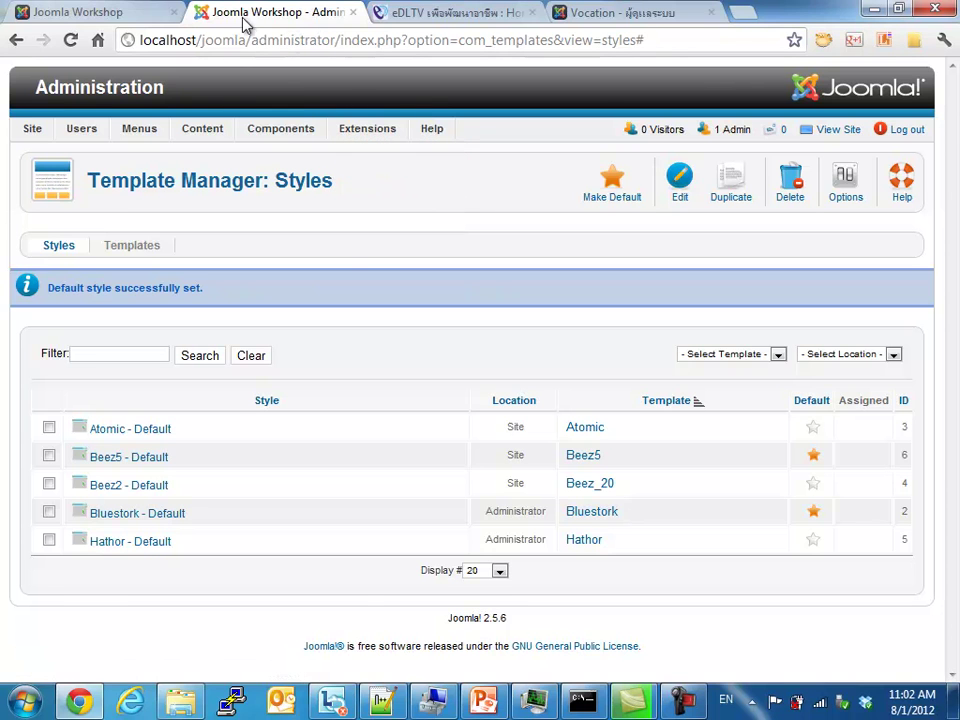
left_click(118, 15)
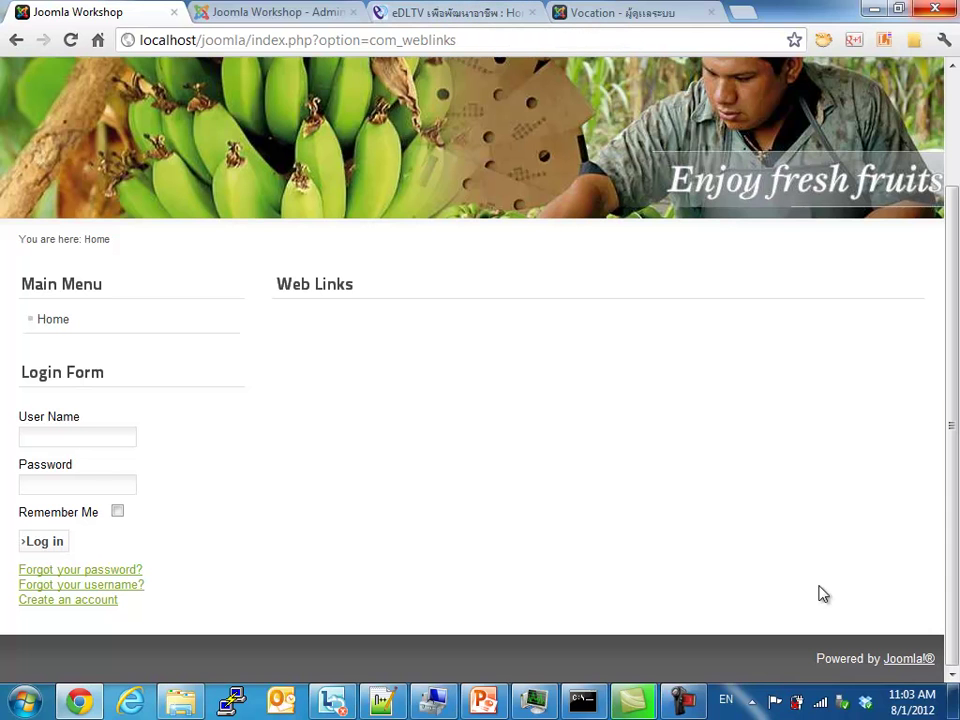
left_click(322, 18)
mouse_move(360, 137)
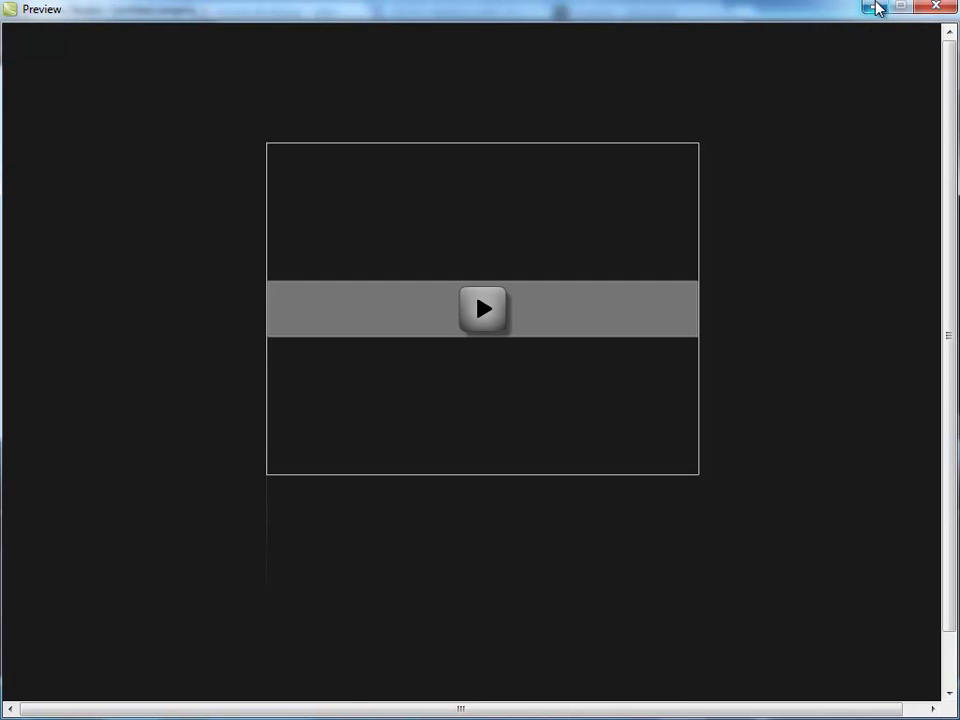
Step: Minimize the Camtasia preview window and close Camtasia Studio with its Untitled.camproj project
left_click(877, 8)
left_click(553, 692)
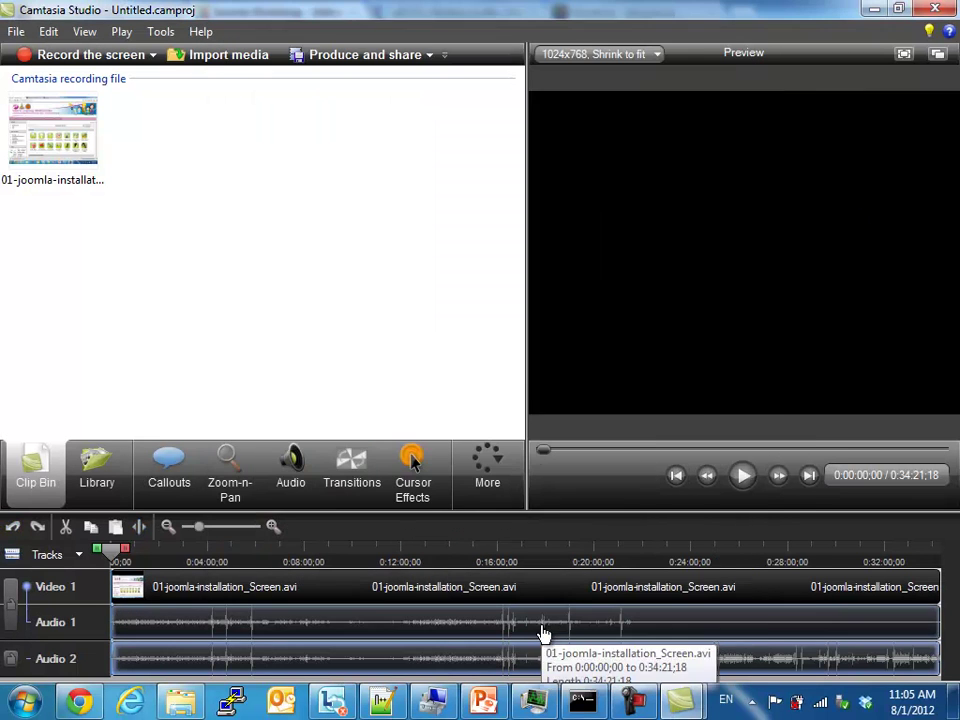
left_click(951, 8)
left_click(469, 399)
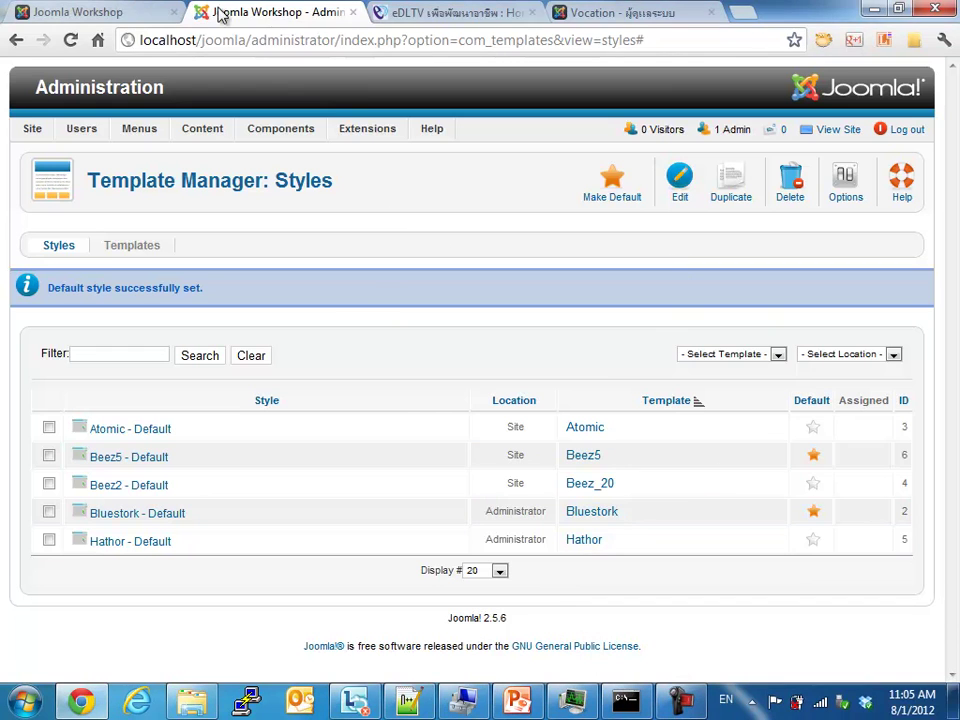
Step: Examine the administration site's Menus, Components and Extensions menus, comparing them with the public site's page
mouse_move(139, 128)
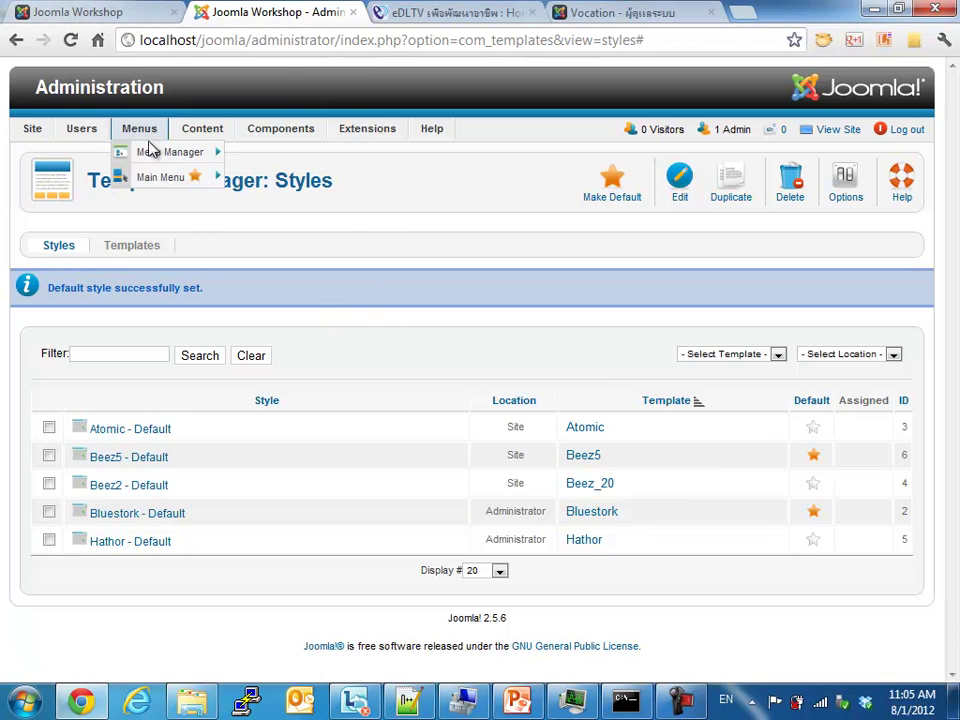
mouse_move(148, 158)
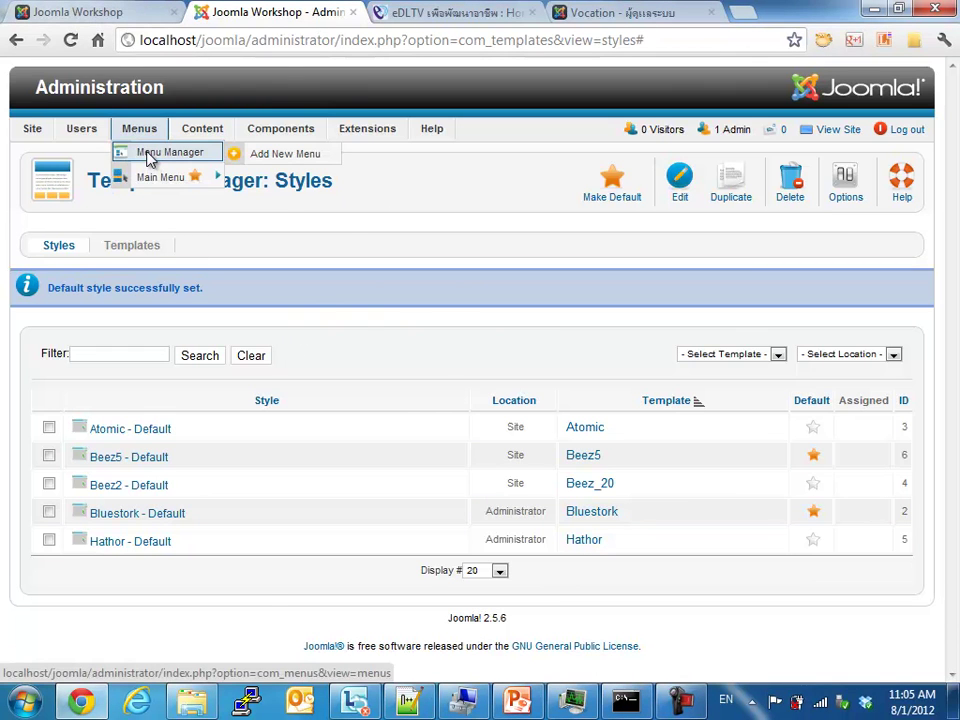
left_click(62, 14)
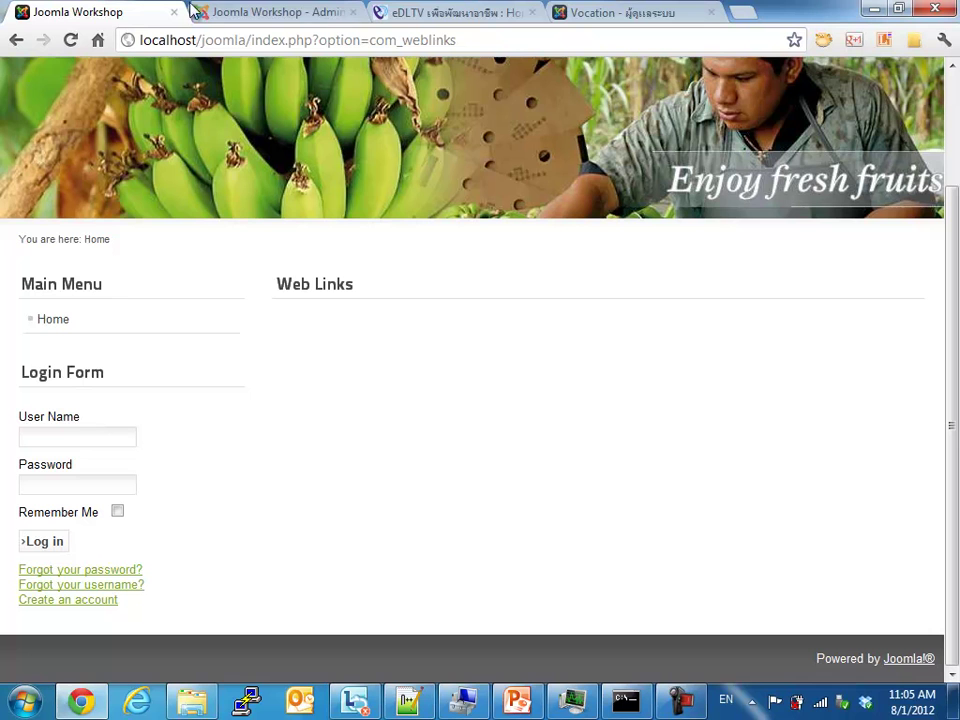
left_click(257, 17)
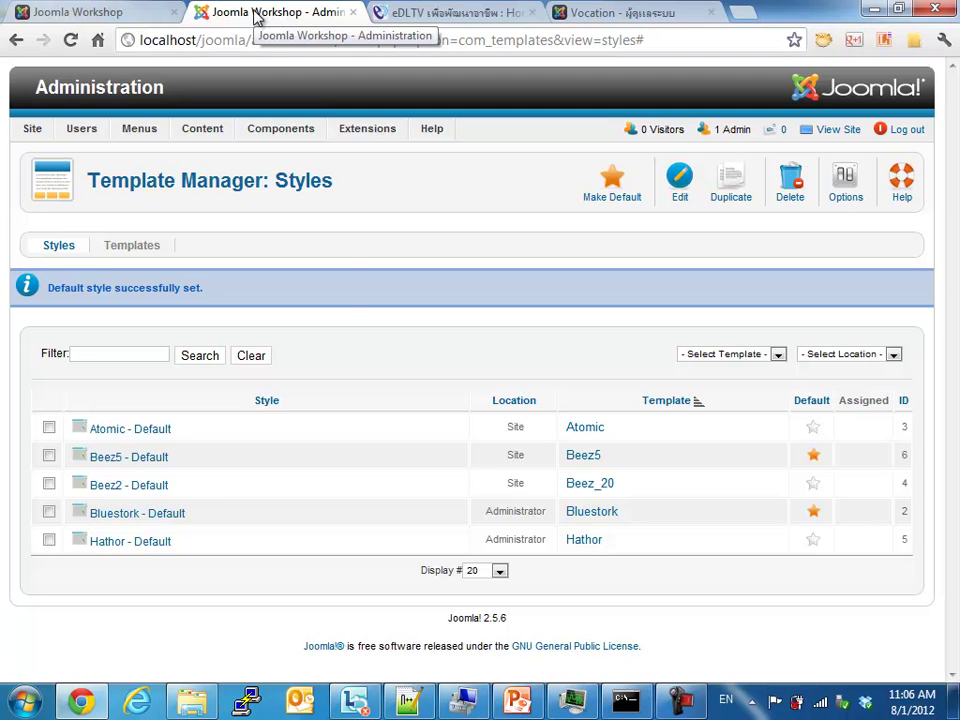
mouse_move(280, 128)
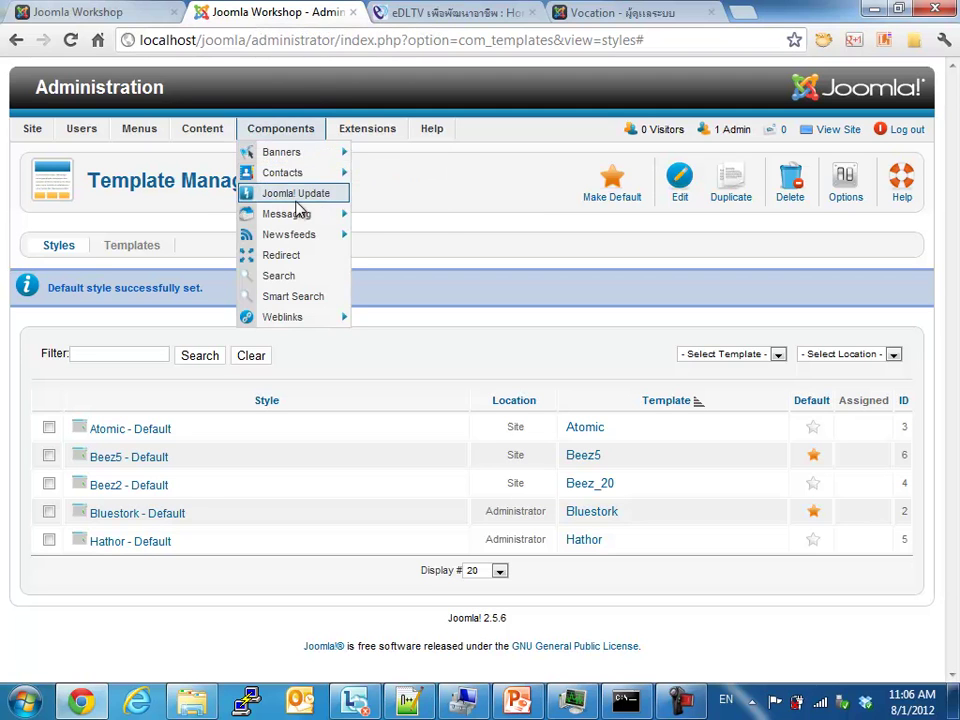
mouse_move(282, 172)
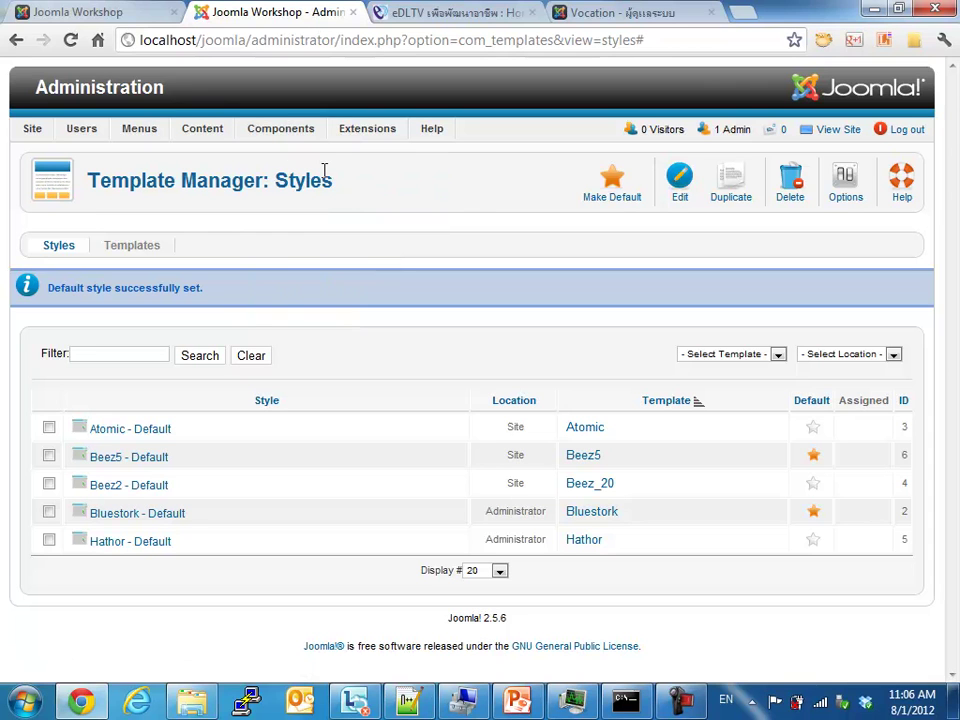
mouse_move(367, 128)
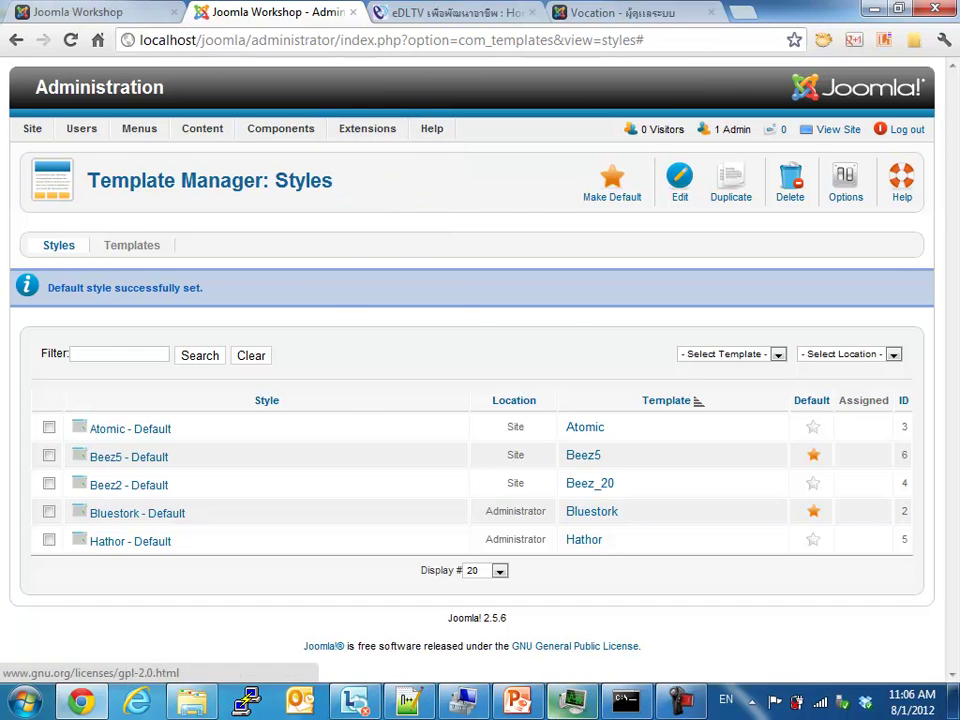
Step: Switch to PowerPoint and read slide 2 of Joomla! Development.pptx on creating a basic component
key("alt+Tab")
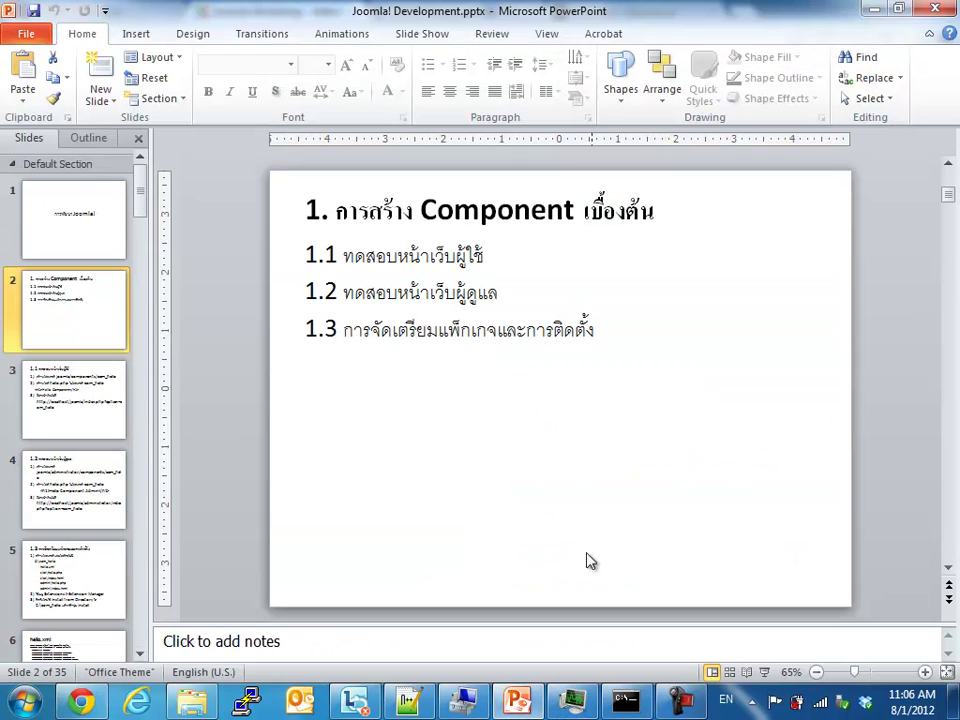
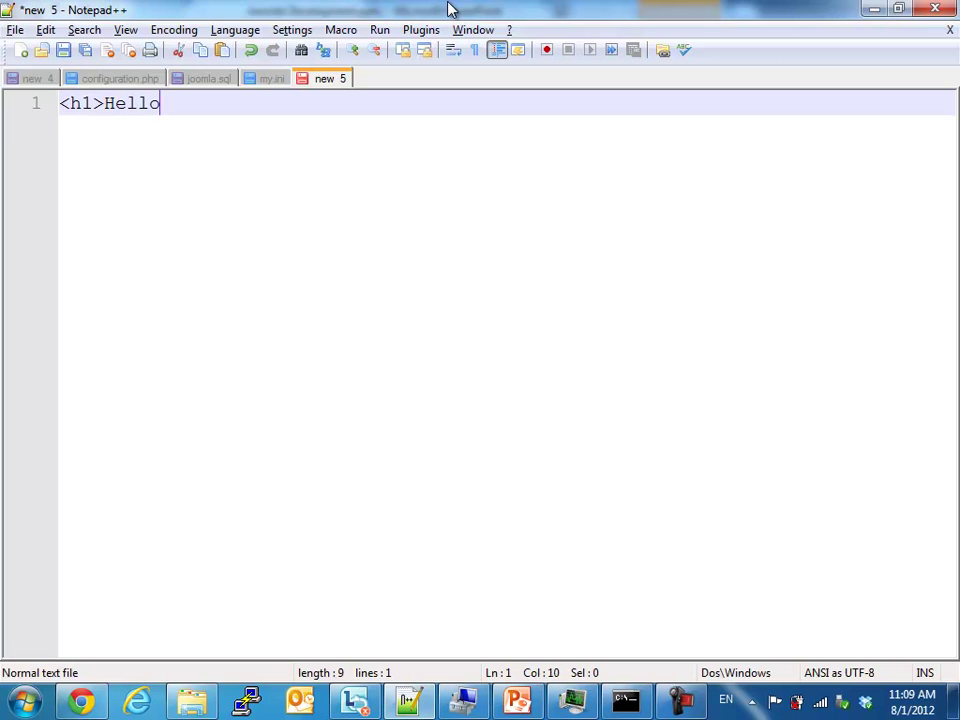
Step: Complete line 1 of the new Notepad++ file as <h1>Hello Component</h1> and add an empty line below it
type("ompo")
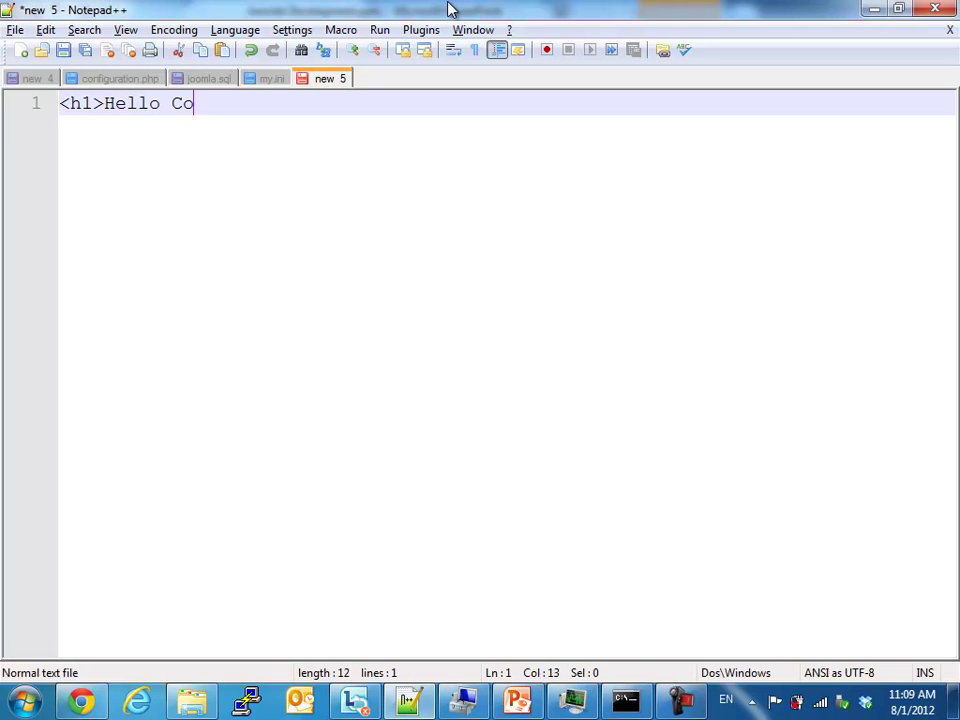
type("nent")
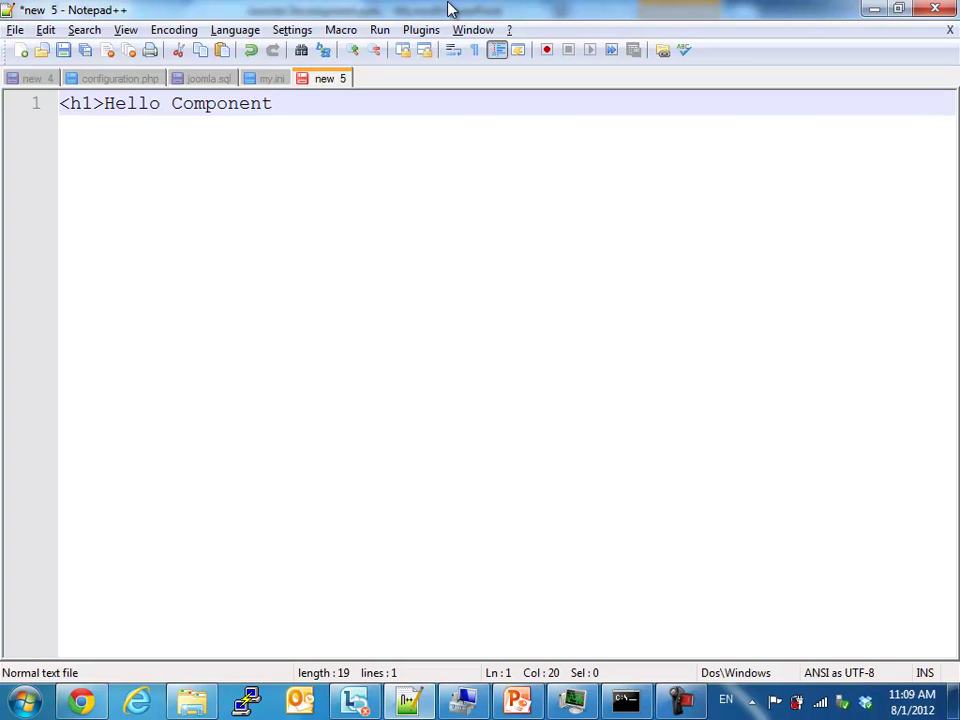
type("</h1>")
key("Return")
Step: Save the new file as hello.php in the com_hello folder inside web\components
key("ctrl+s")
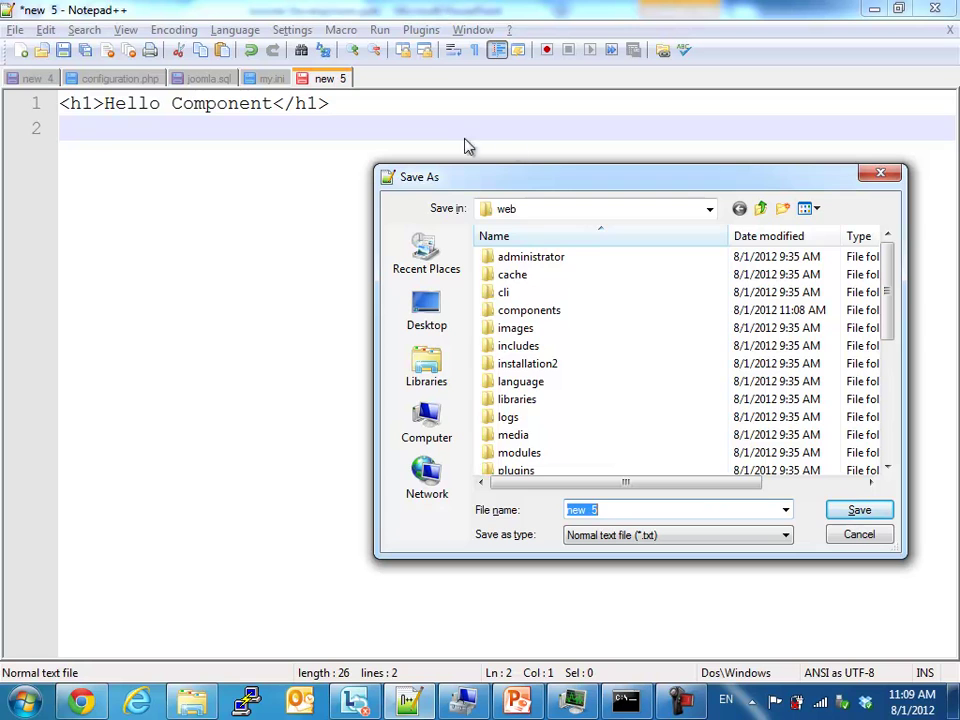
double_click(545, 311)
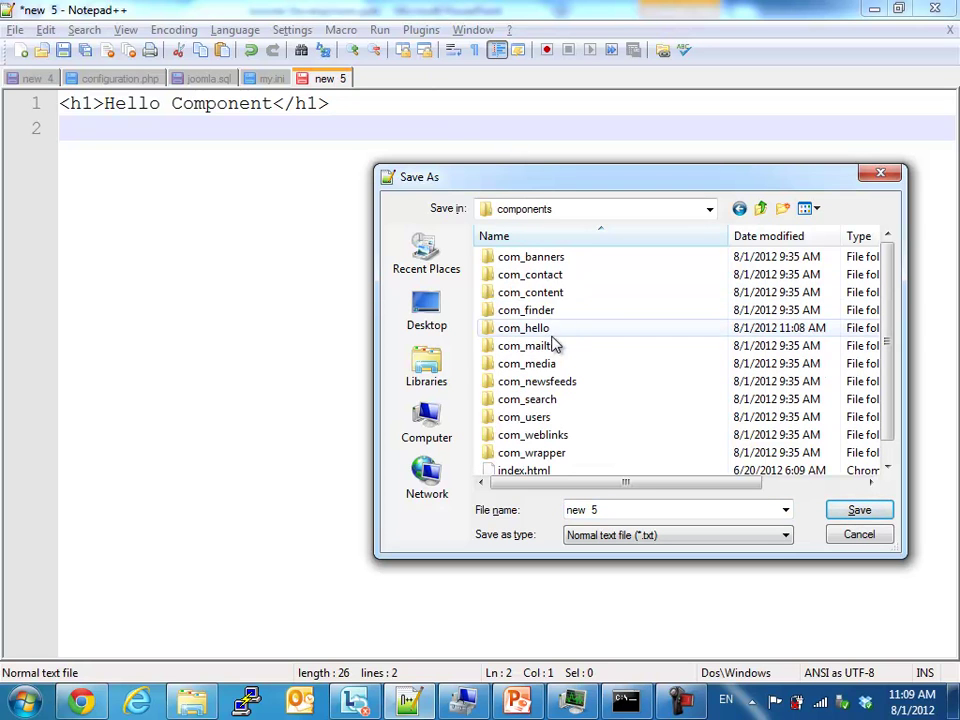
double_click(549, 331)
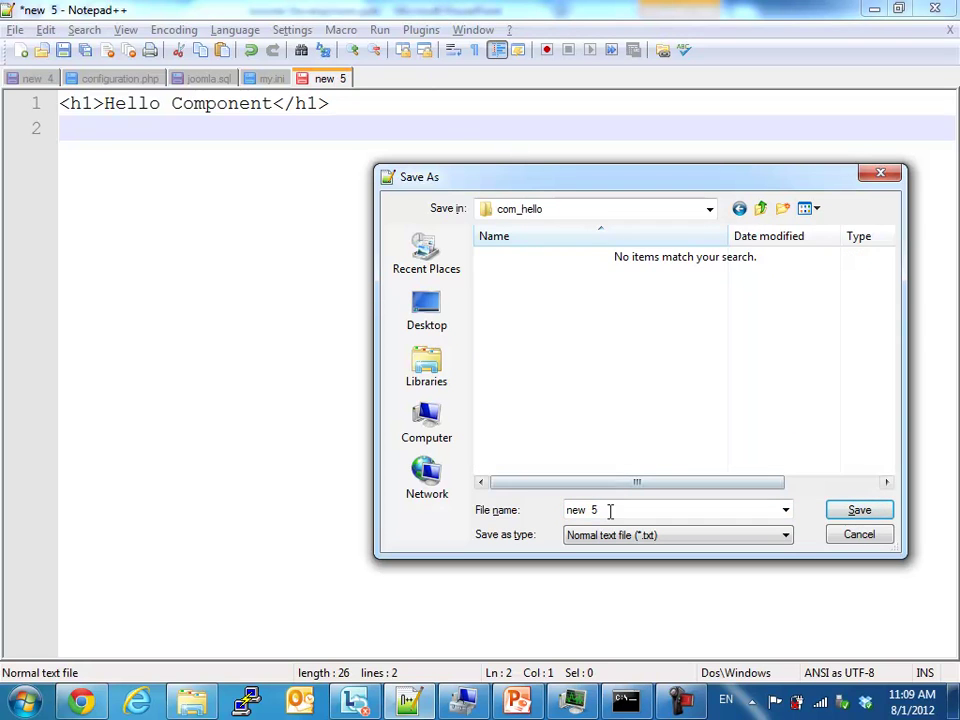
left_click(650, 514)
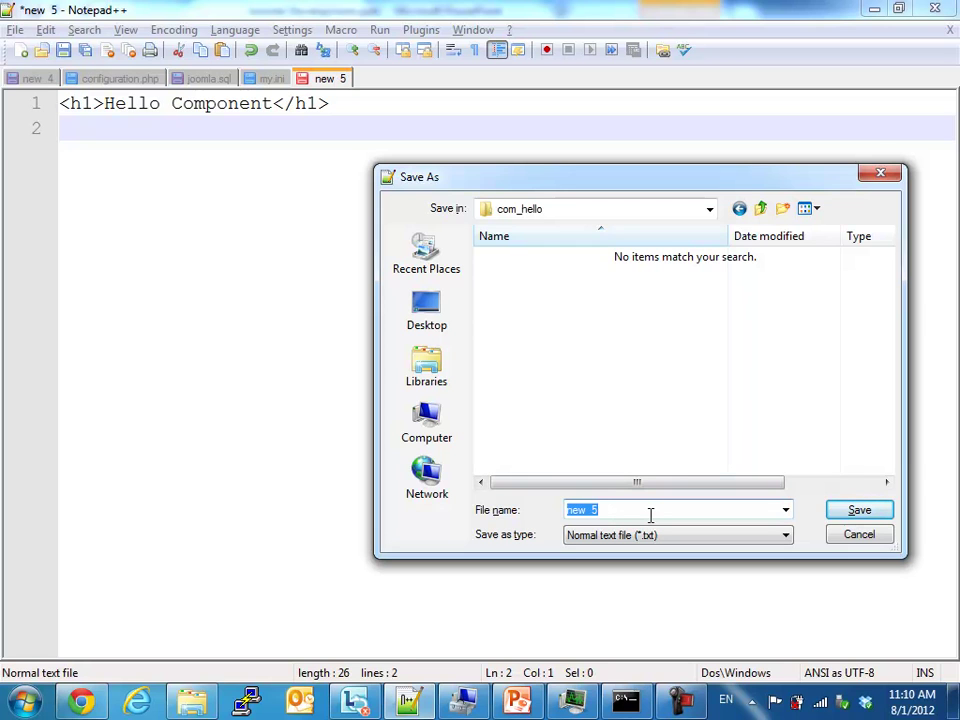
type("hello.php")
key("Return")
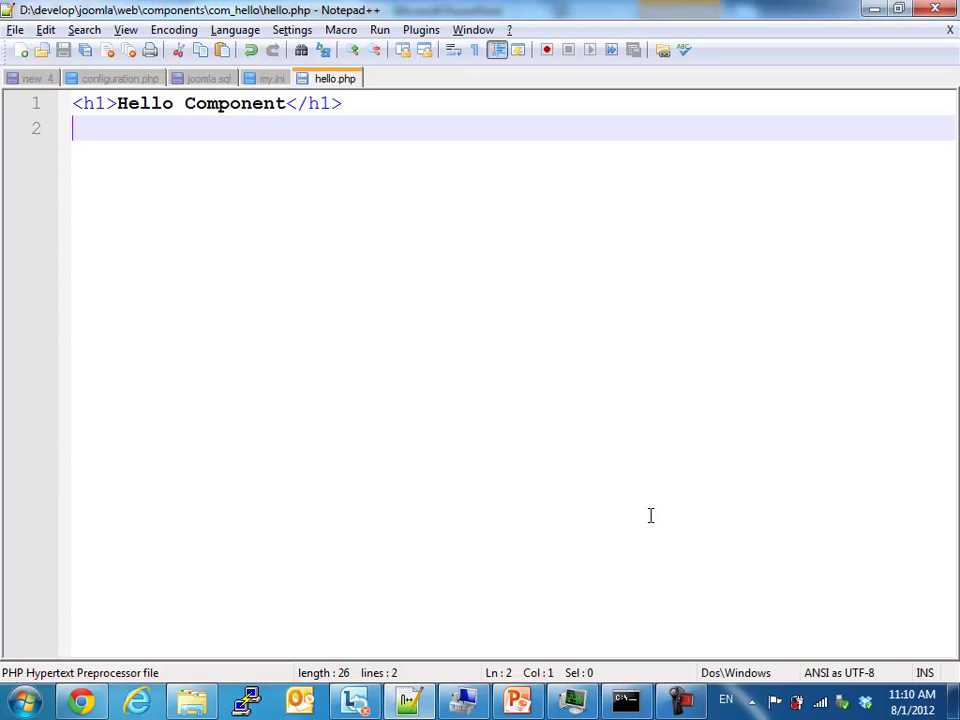
Step: Check the test address on slide 3 in PowerPoint, switch to Chrome and load localhost/joomla/index.php?option=com_hello in the public site's tab
left_click(527, 697)
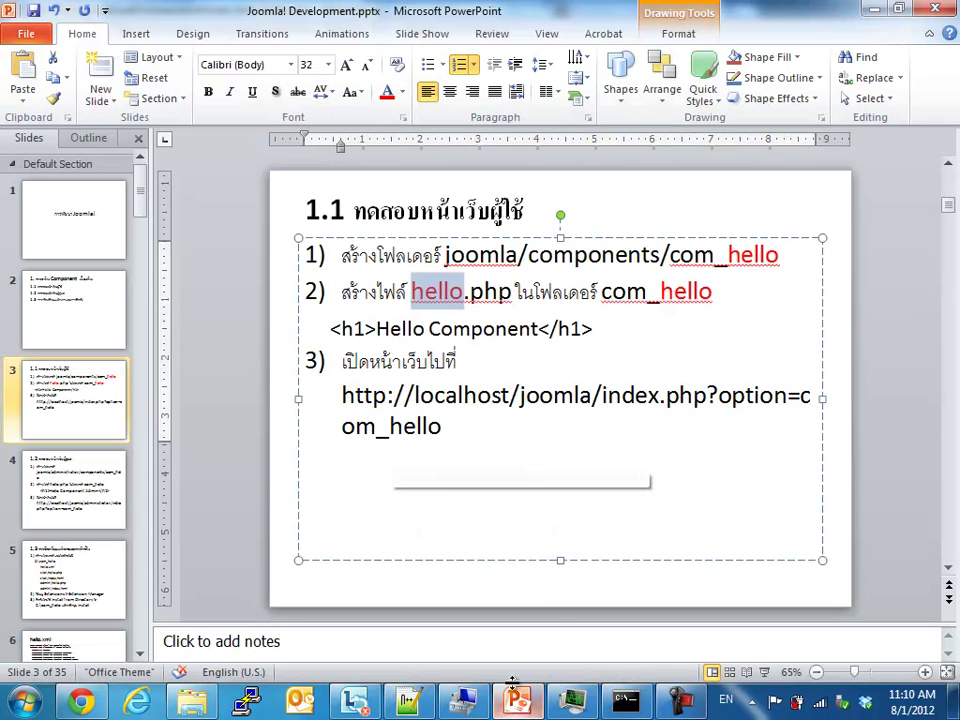
left_click(448, 362)
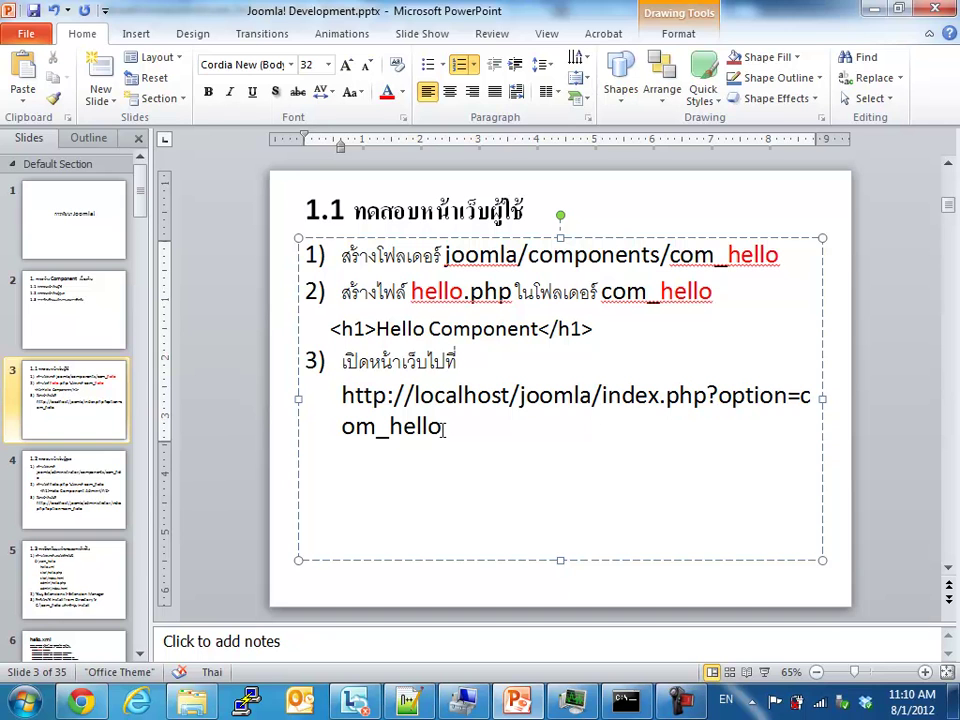
left_click(80, 700)
left_click(120, 18)
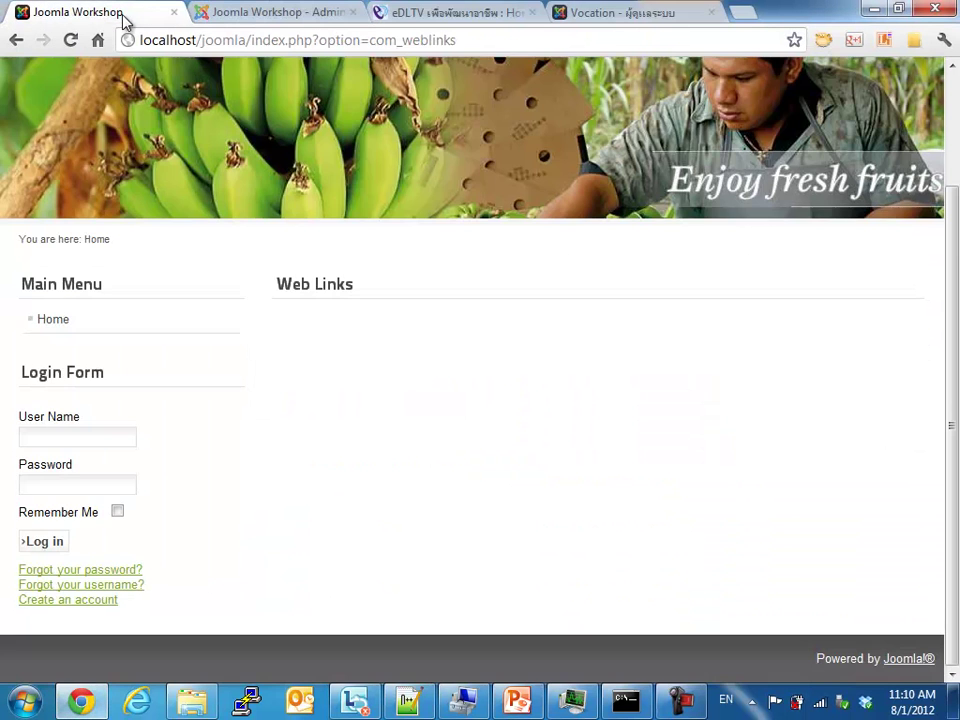
left_click(262, 42)
left_click(377, 44)
left_click_drag(402, 42, 514, 45)
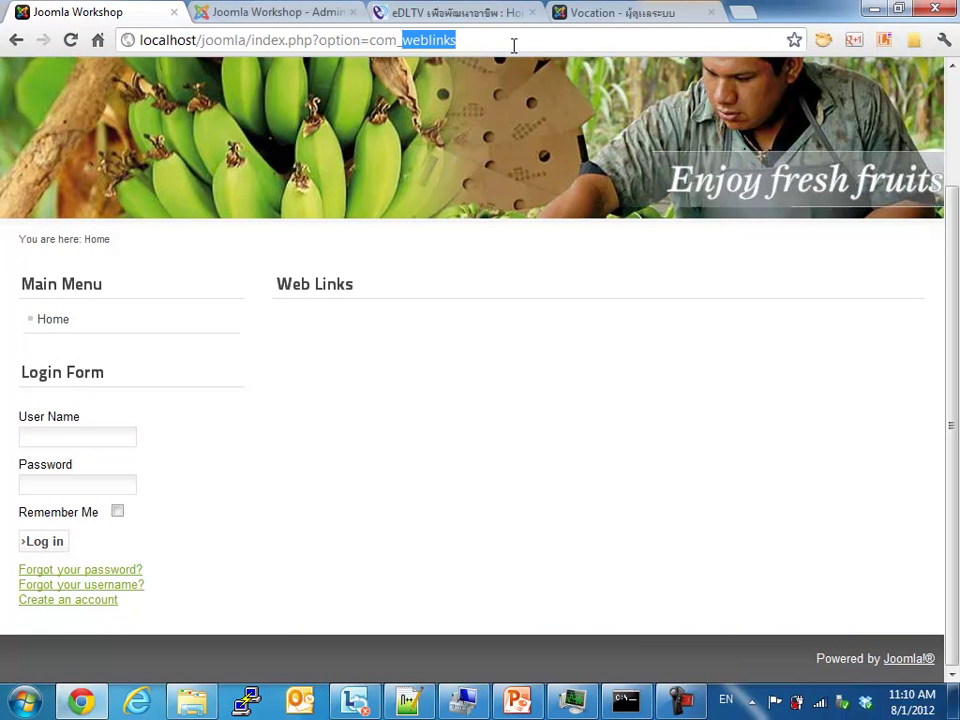
type("hello")
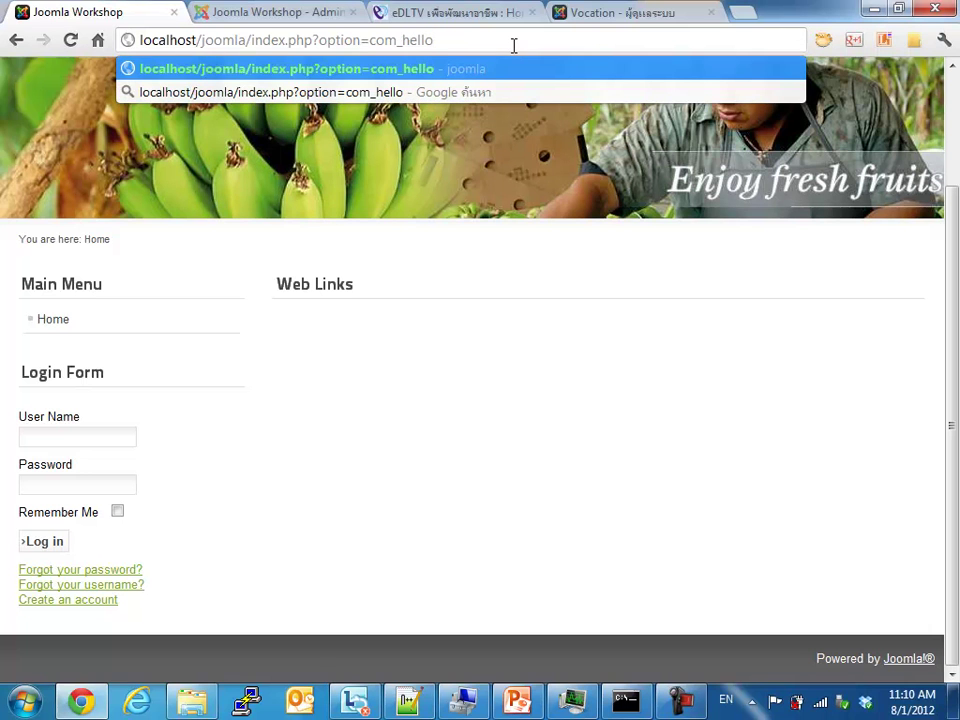
key("Return")
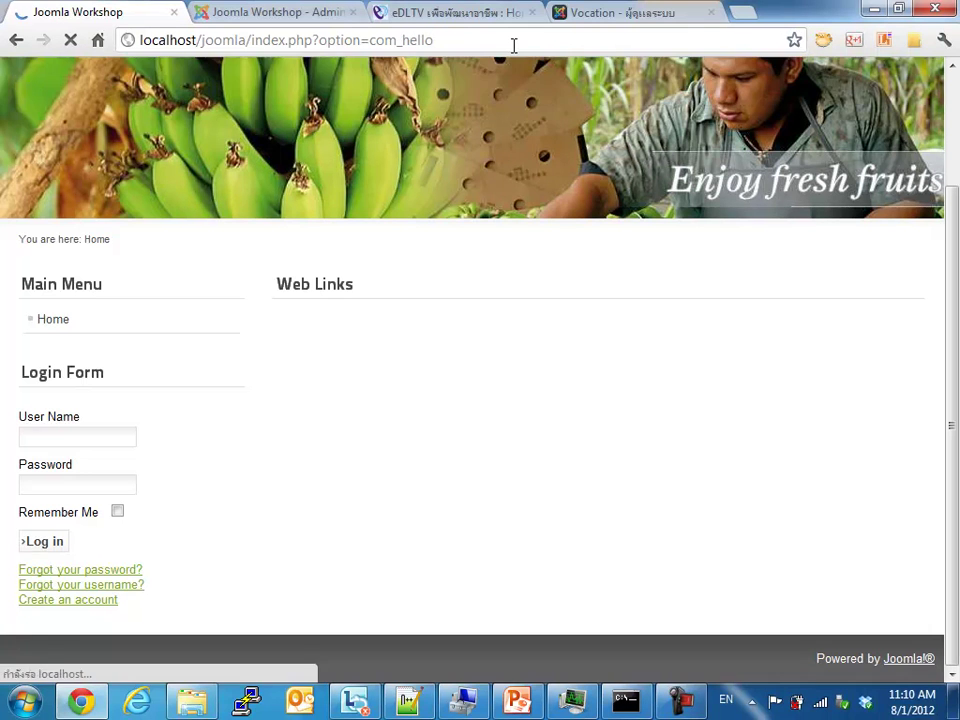
Step: Examine the com_hello page output and highlight the Hello Component heading
scroll(553, 253, "down", 3)
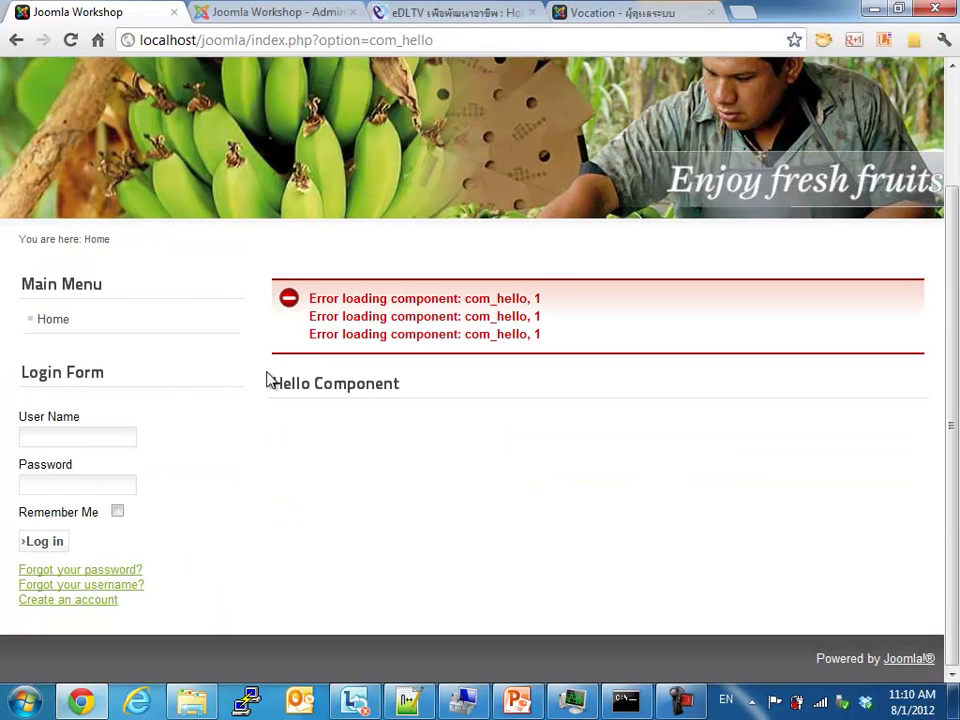
left_click_drag(282, 383, 409, 386)
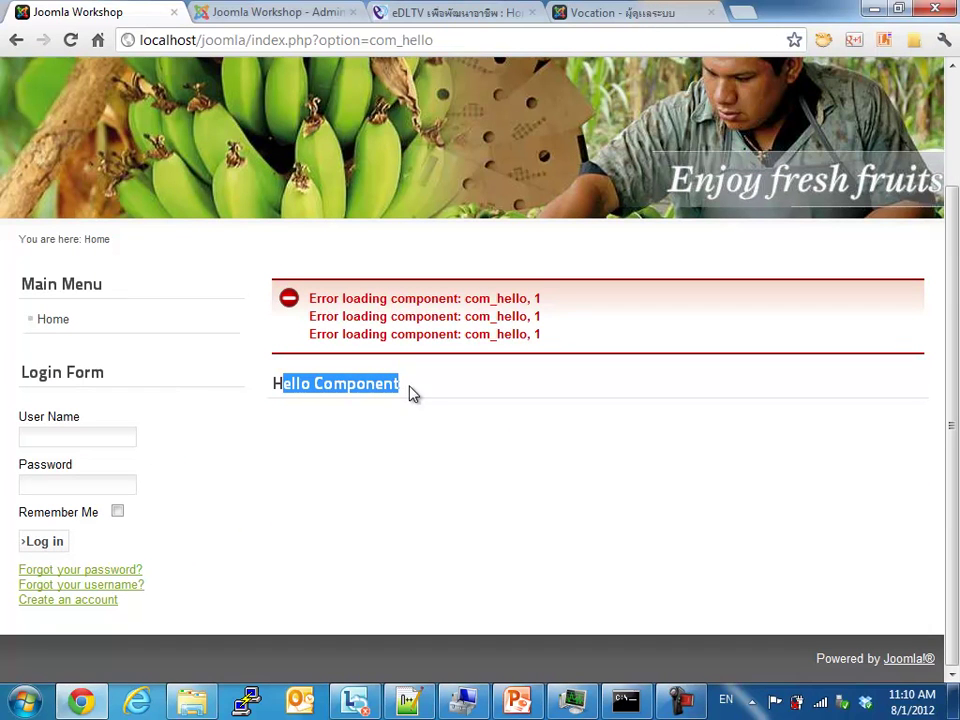
double_click(296, 384)
left_click_drag(272, 383, 624, 399)
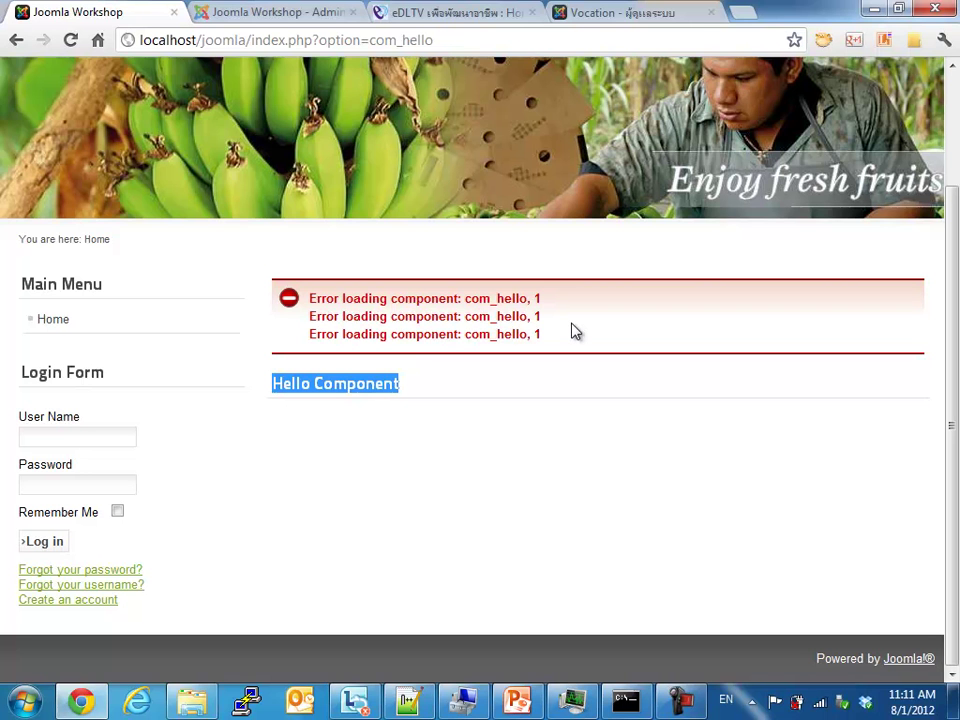
Step: Read slide 4 in PowerPoint on testing the administration page, then locate the components folder inside web\administrator in Windows Explorer
key("alt+Tab")
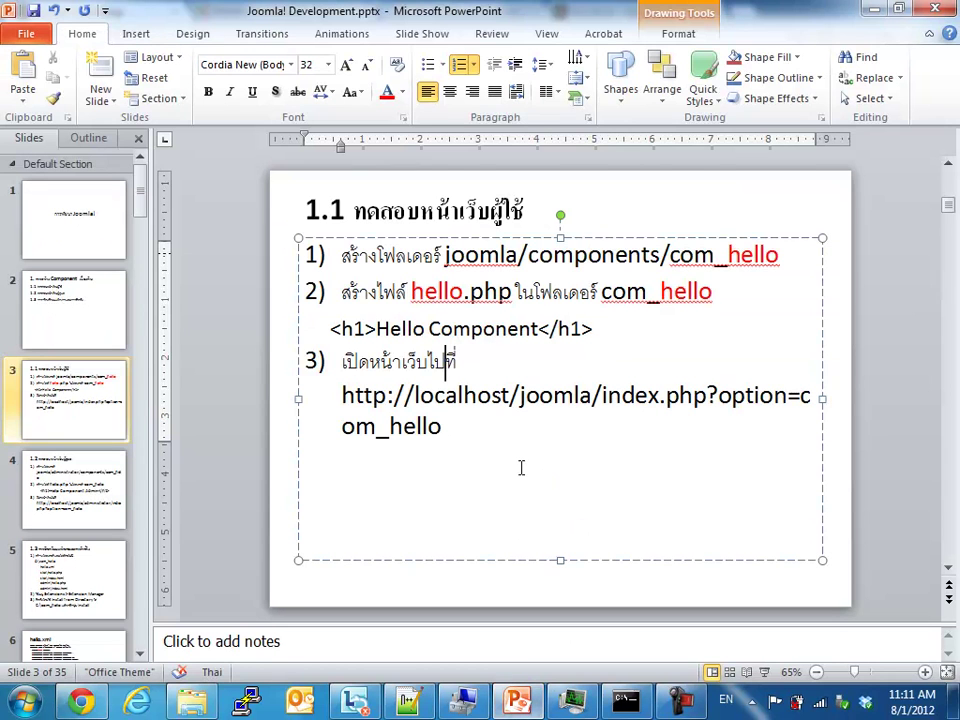
scroll(516, 482, "down", 1)
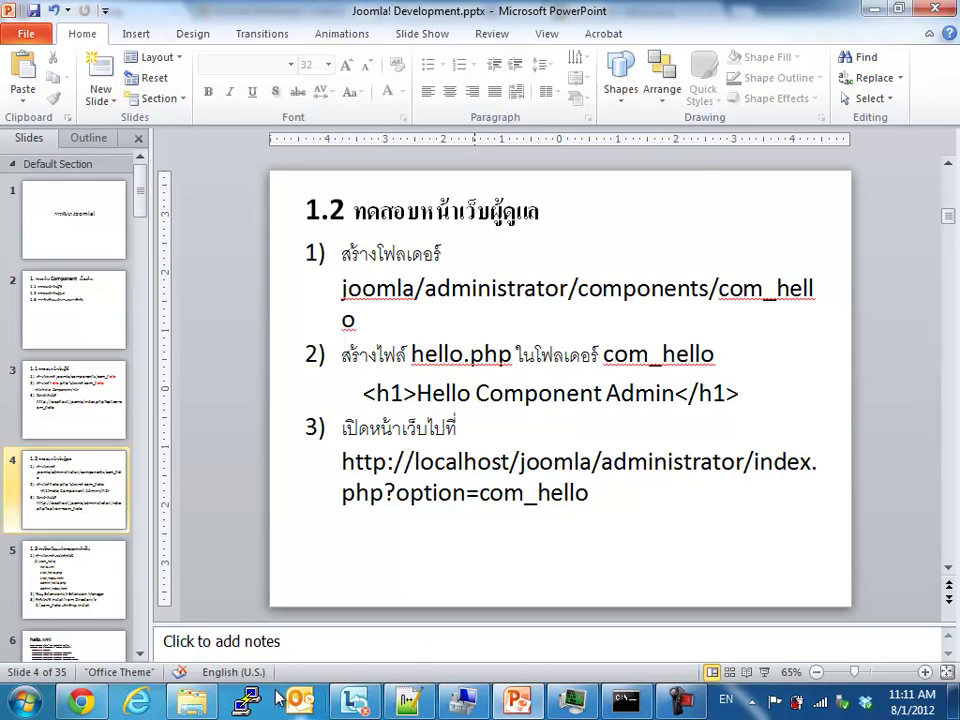
left_click(196, 703)
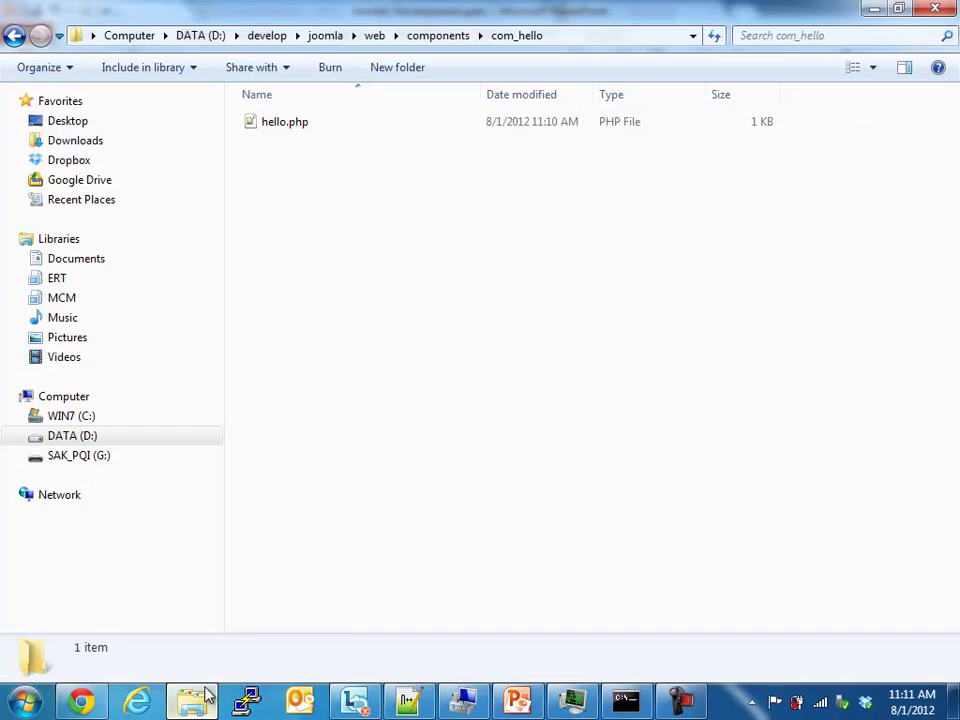
left_click(376, 37)
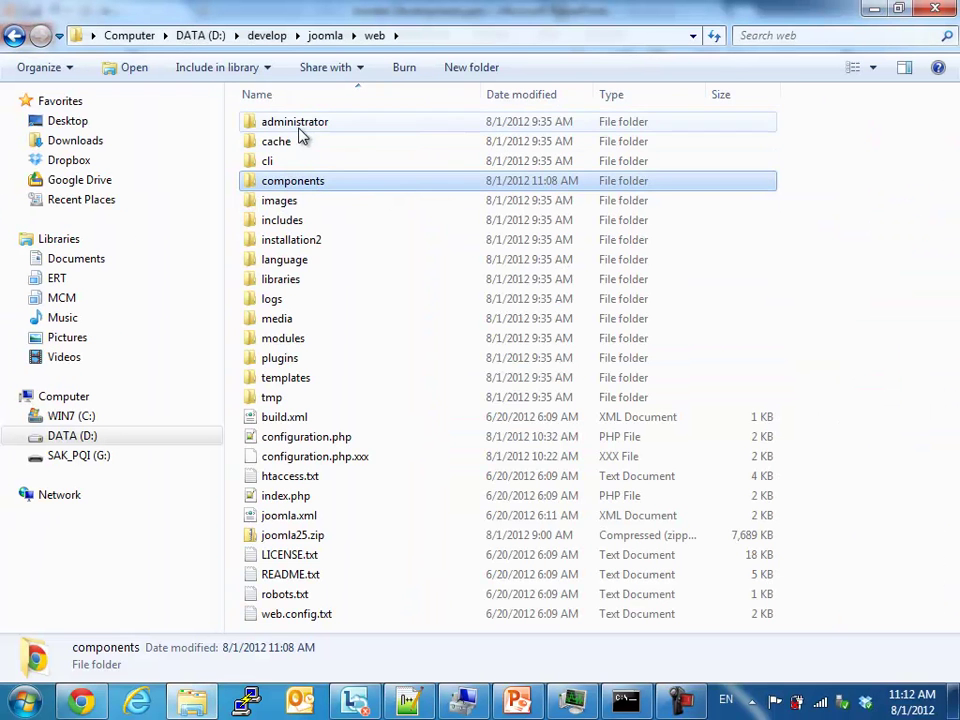
left_click(301, 160)
double_click(298, 128)
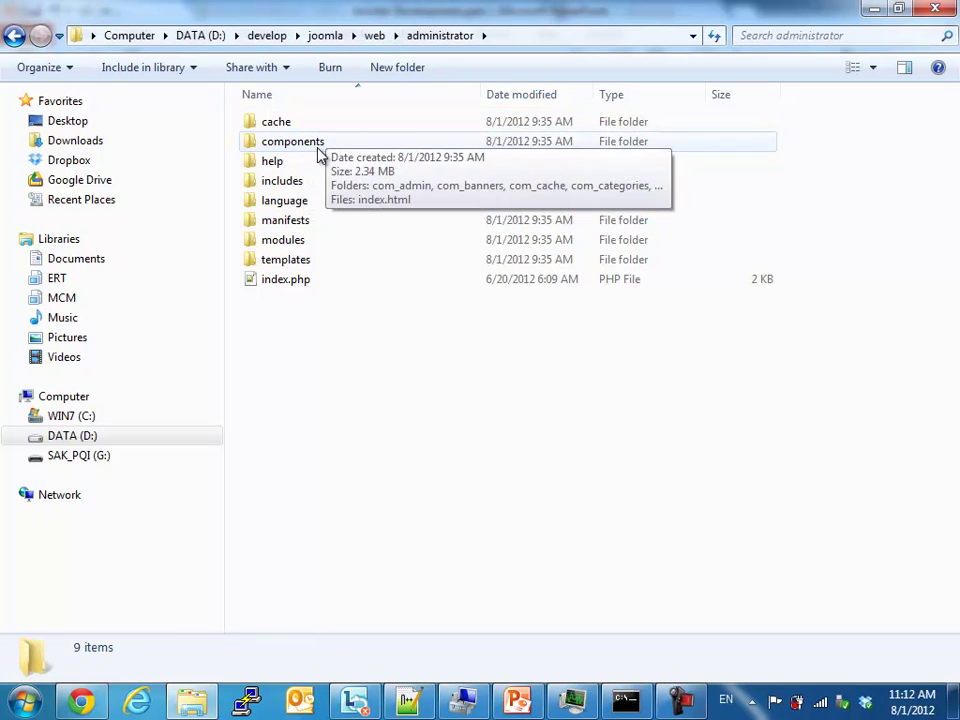
left_click(320, 153)
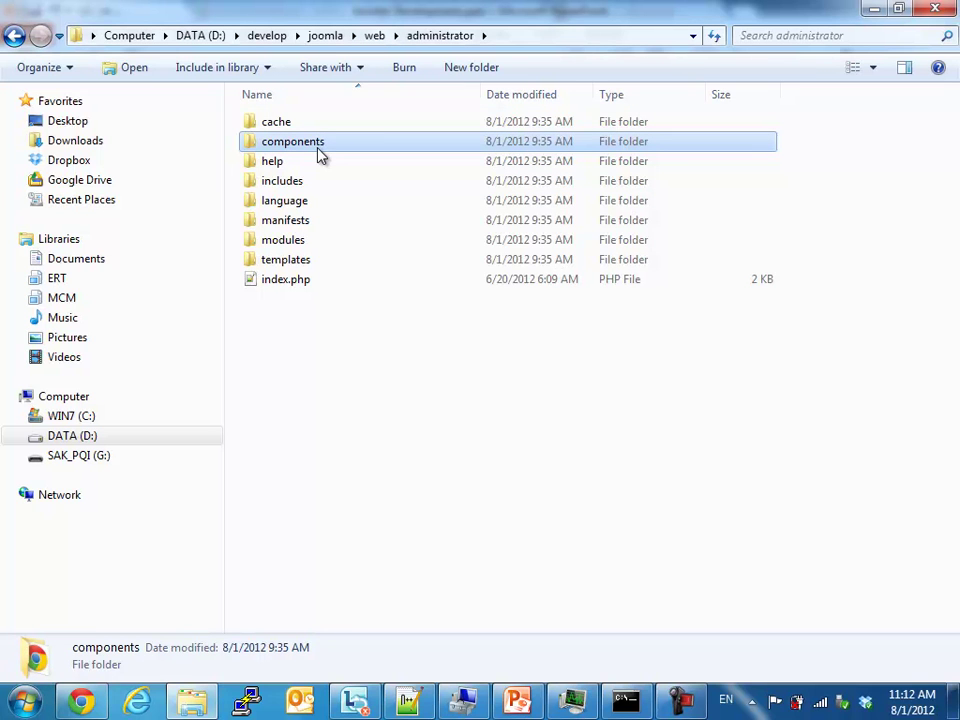
Step: Copy the com_hello folder from web\components into web\administrator\components
left_click(377, 36)
double_click(343, 182)
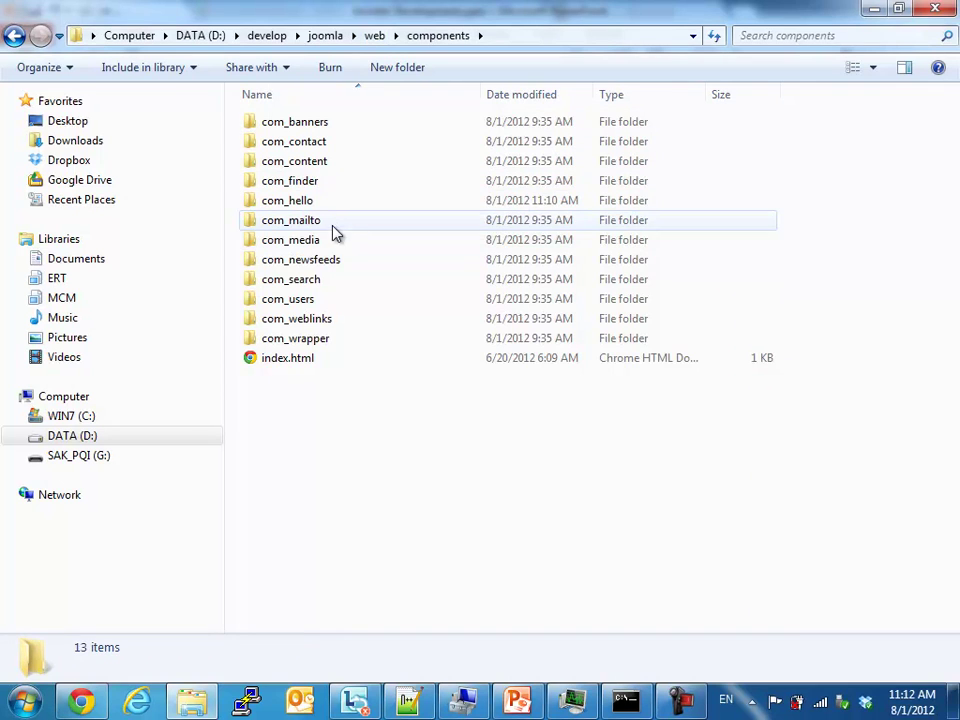
left_click(321, 205)
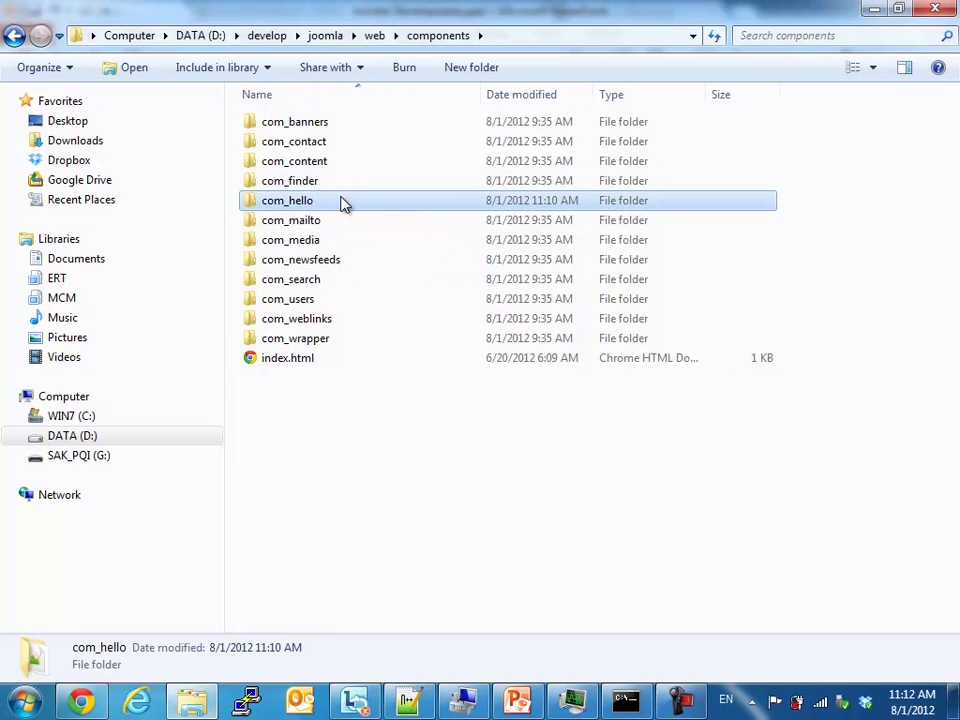
right_click(342, 203)
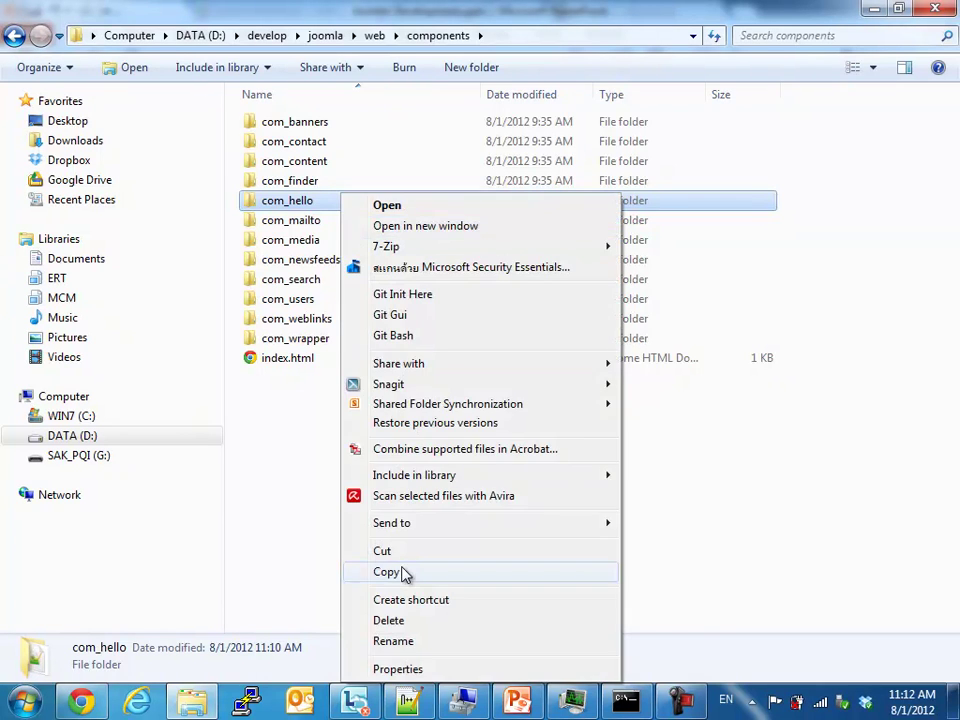
left_click(403, 572)
left_click(376, 37)
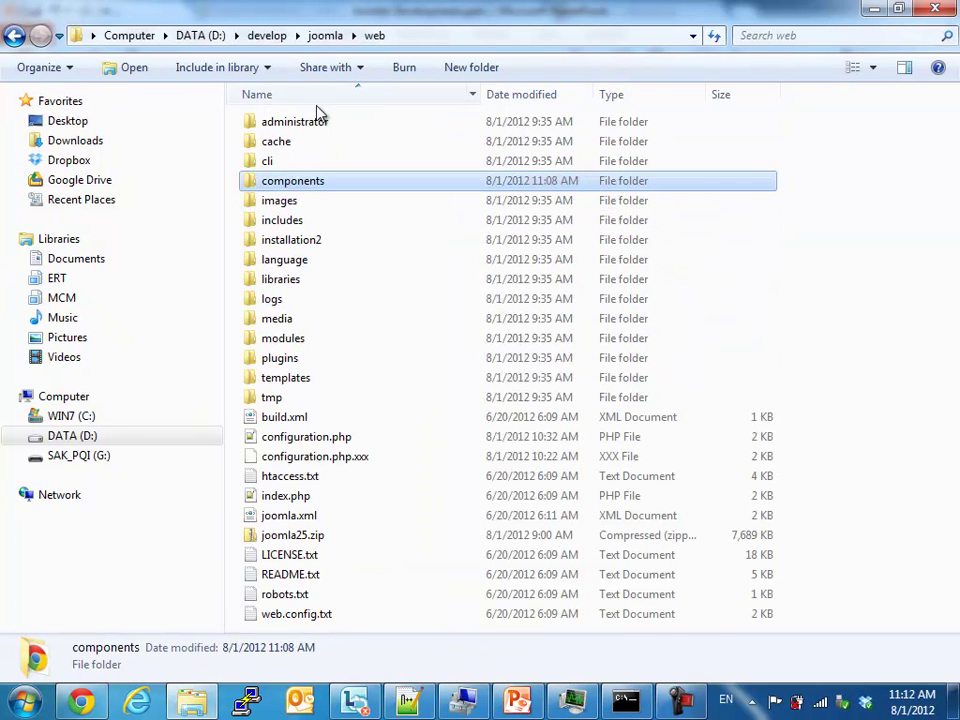
double_click(311, 122)
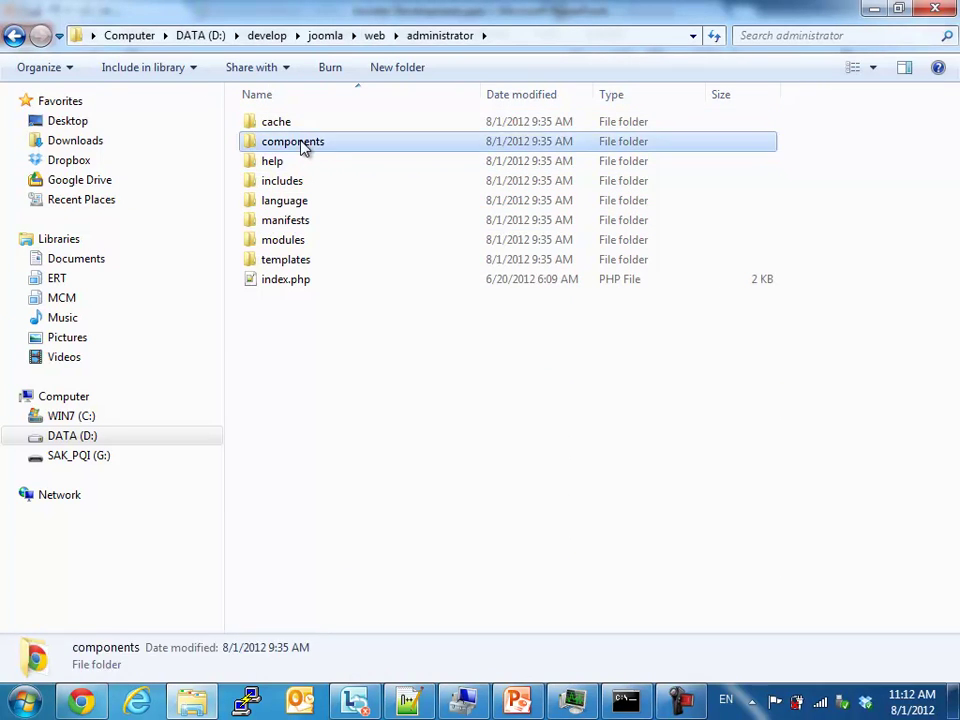
double_click(303, 146)
left_click(758, 286)
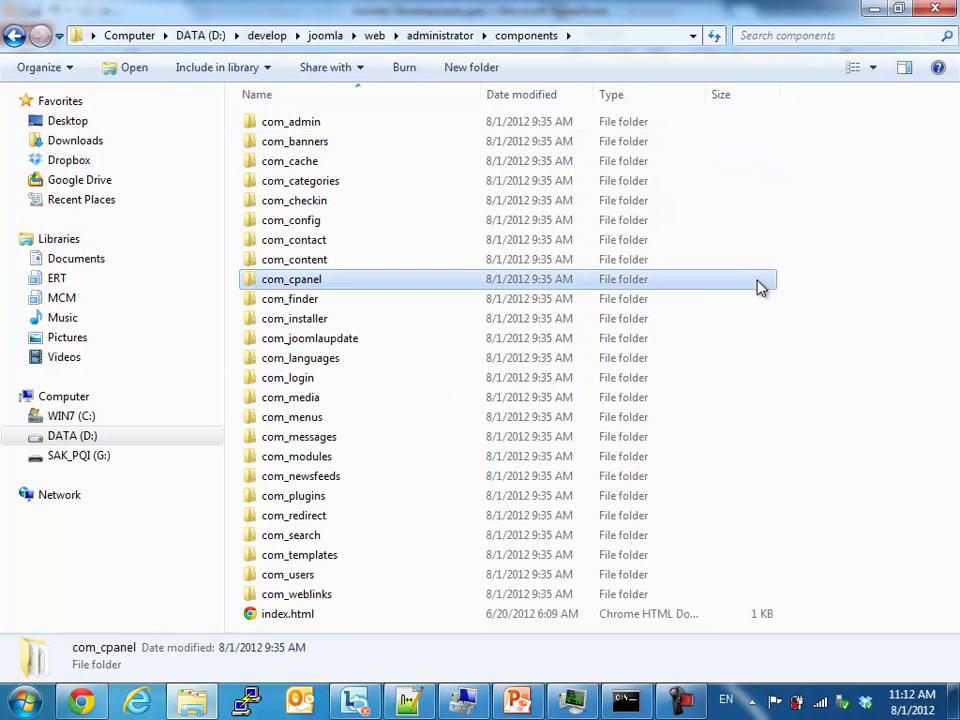
left_click(886, 366)
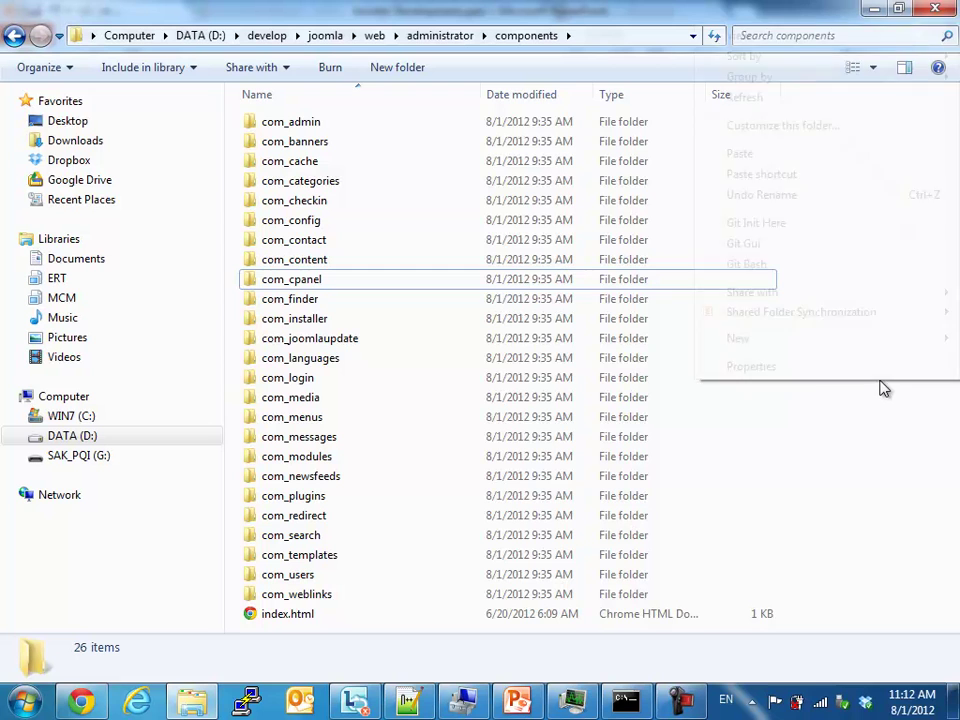
right_click(884, 388)
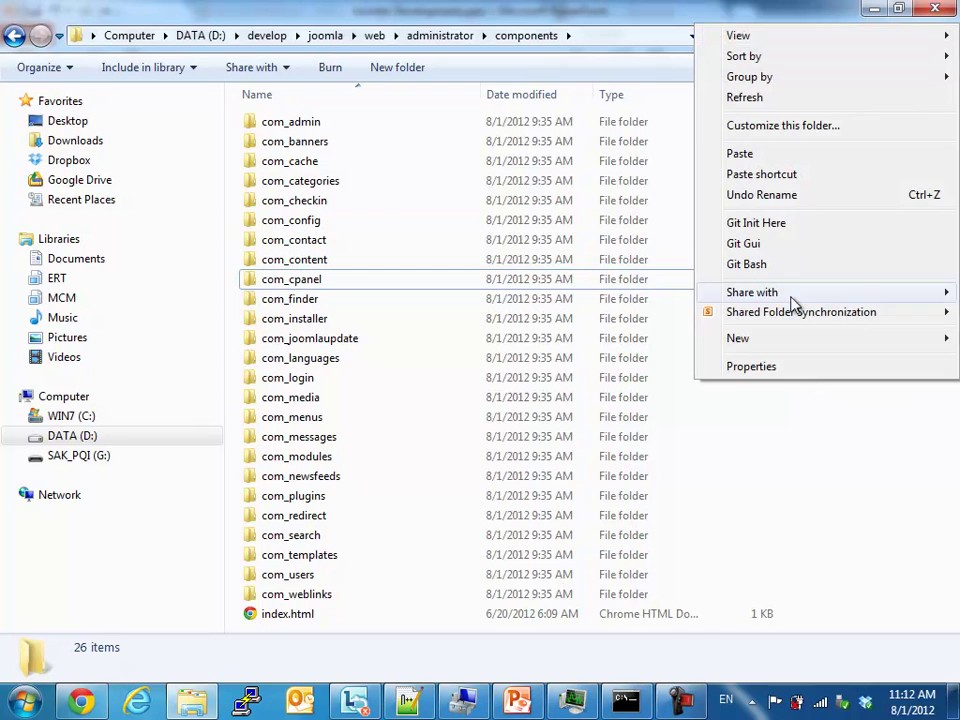
left_click(760, 156)
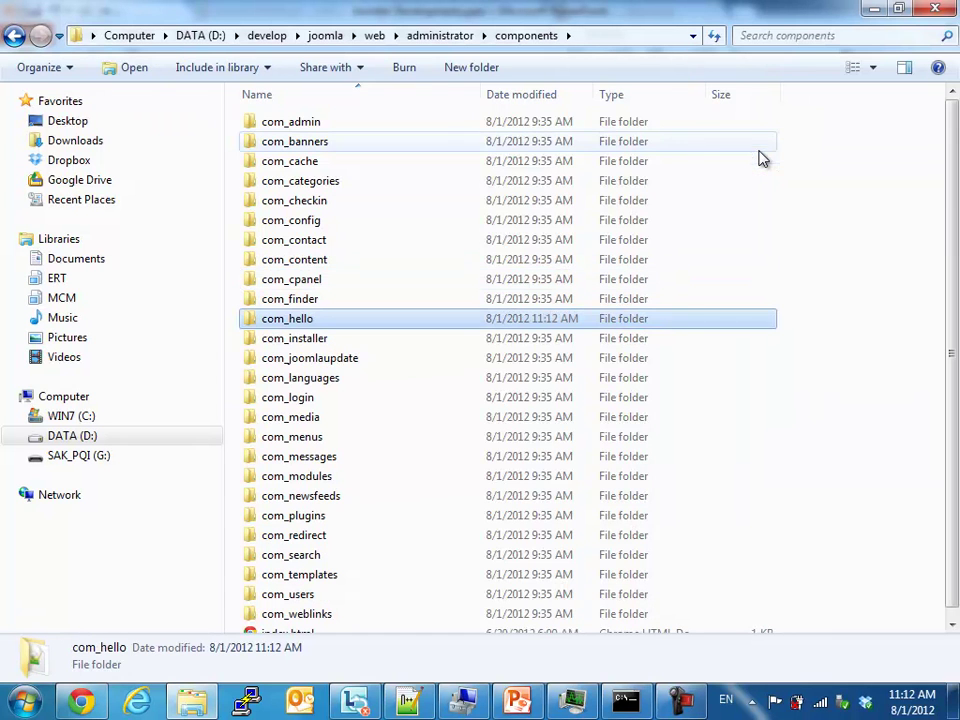
Step: Edit the administrator copy of hello.php in Notepad++ so its heading reads Hello Admin Component, save it and minimize the editor
double_click(312, 322)
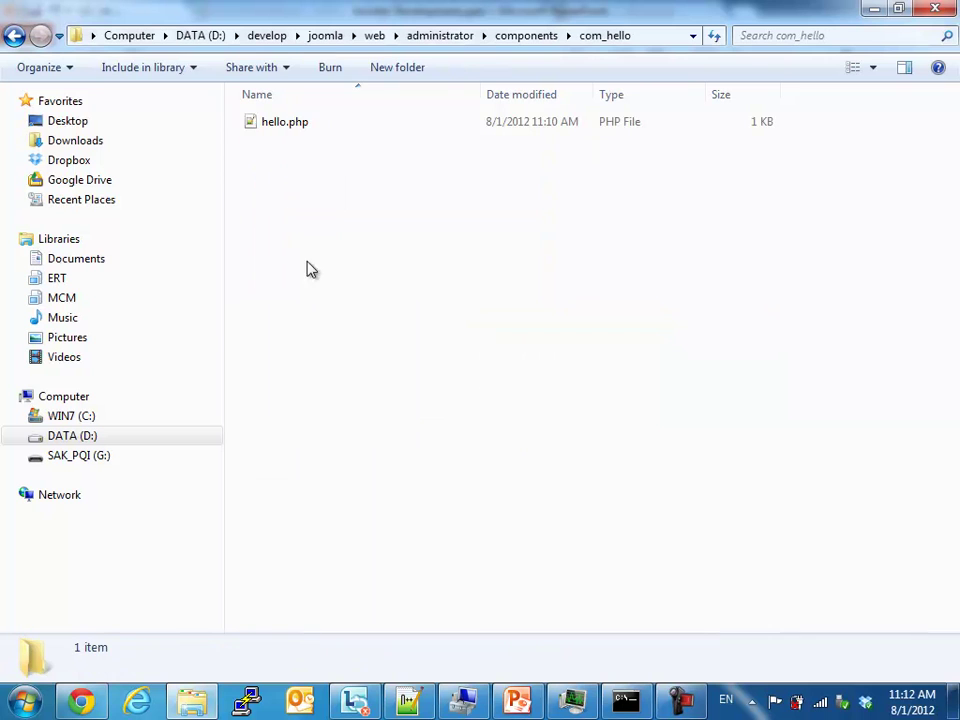
left_click(293, 127)
right_click(293, 128)
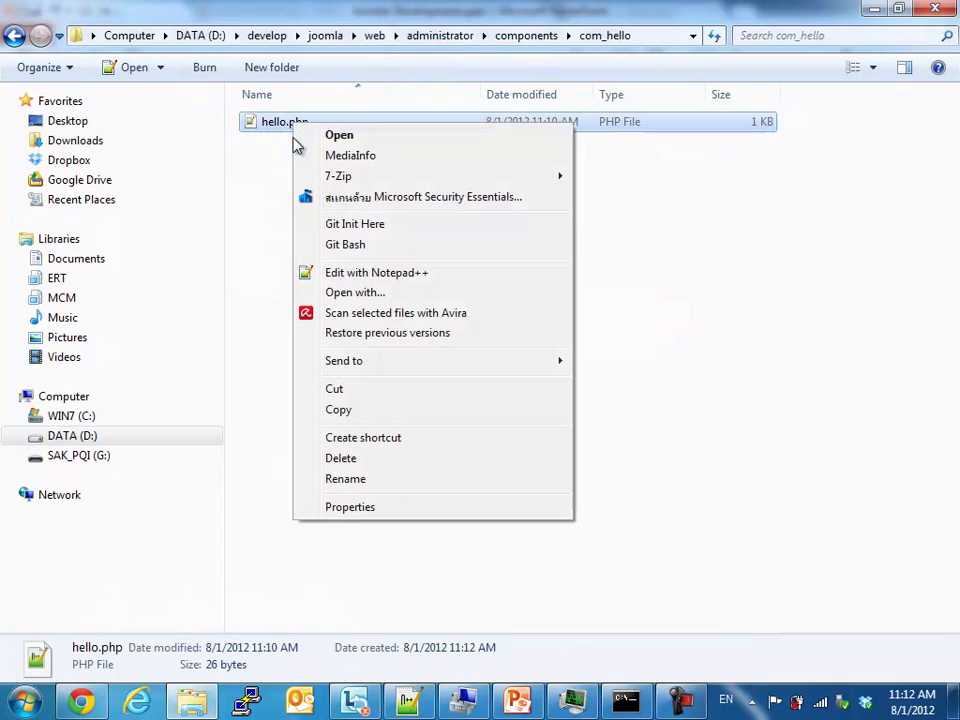
left_click(316, 273)
left_click(176, 103)
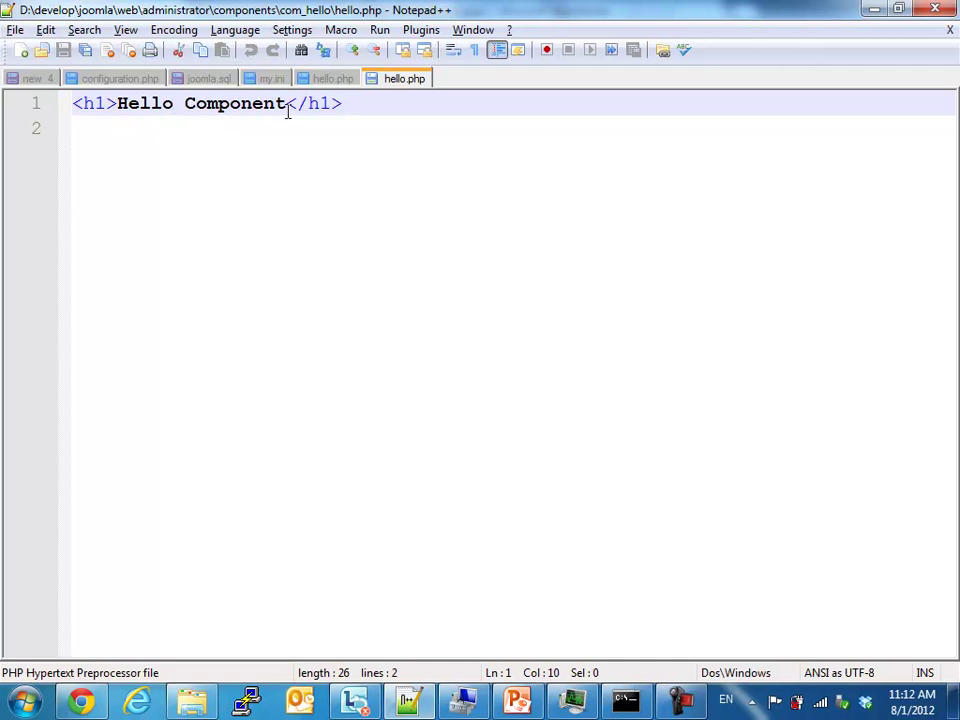
type("A")
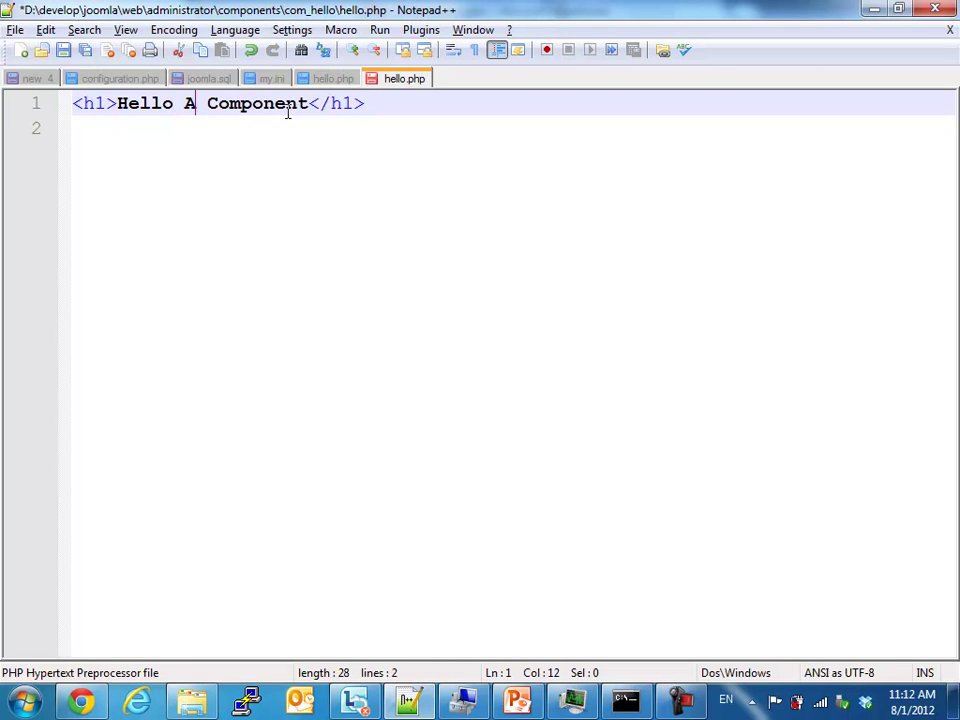
type("dmin")
key("ctrl+s")
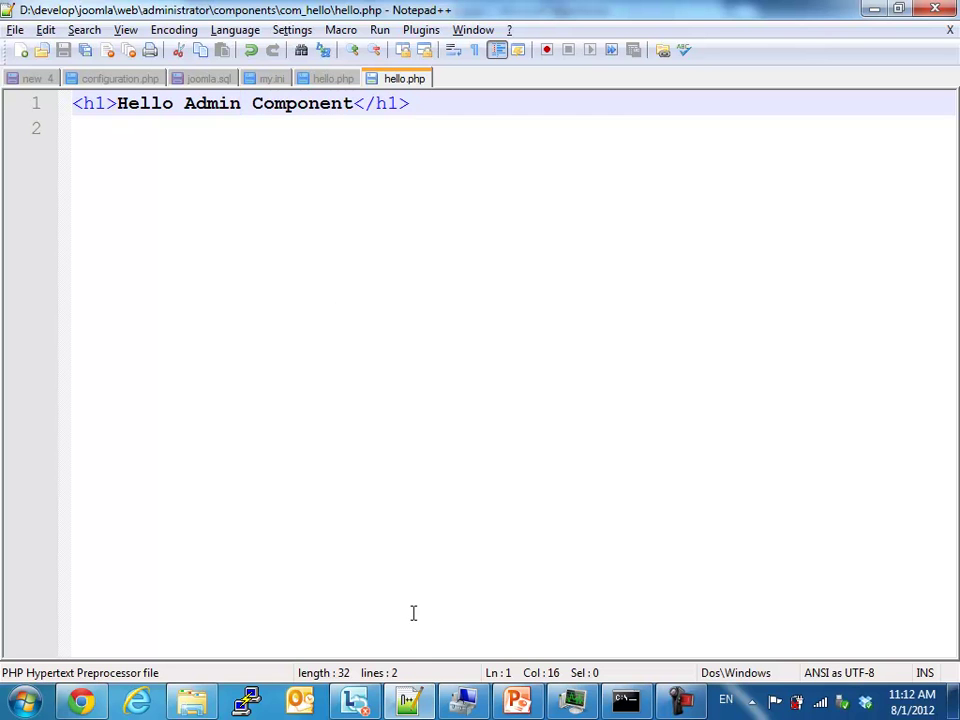
left_click(409, 700)
left_click(409, 700)
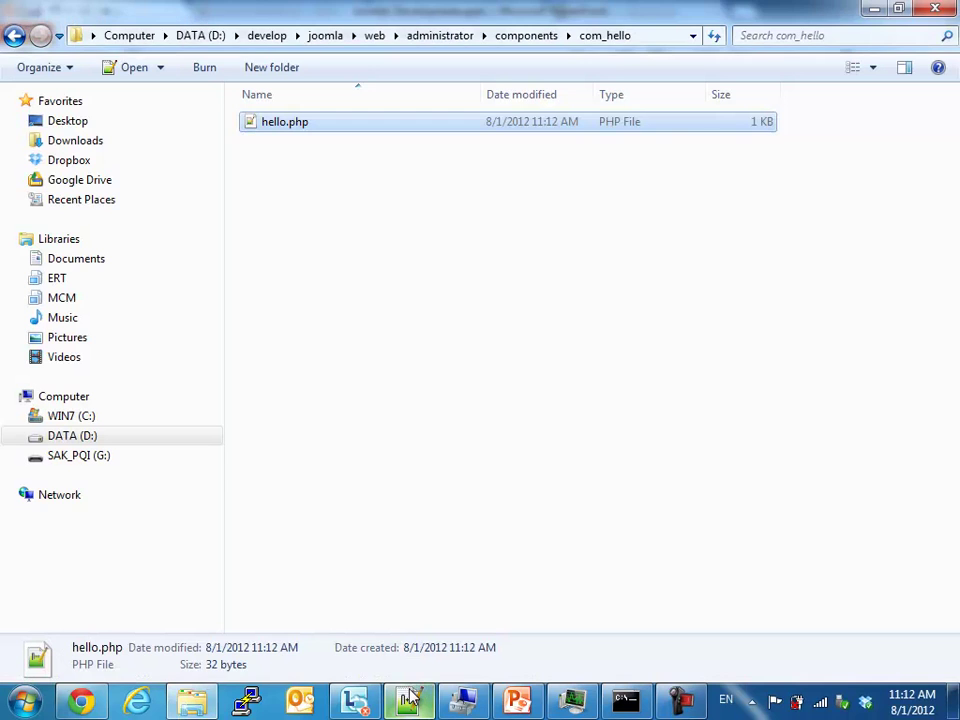
Step: Switch to the notes file in Notepad++ and duplicate the com_weblinks URL onto line 10
left_click(35, 84)
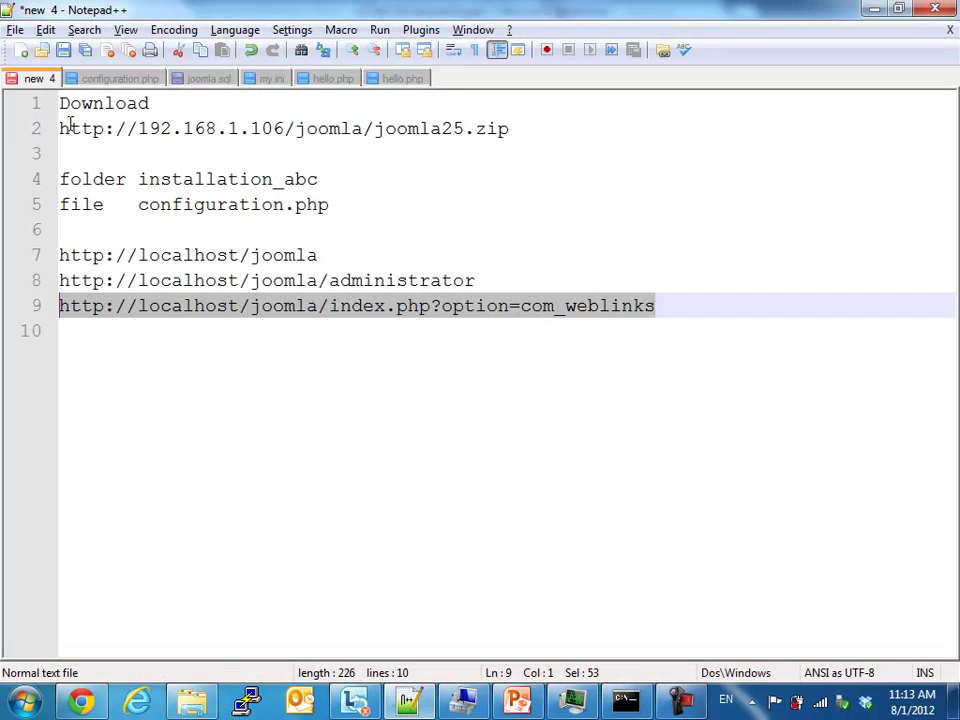
right_click(236, 314)
left_click(260, 344)
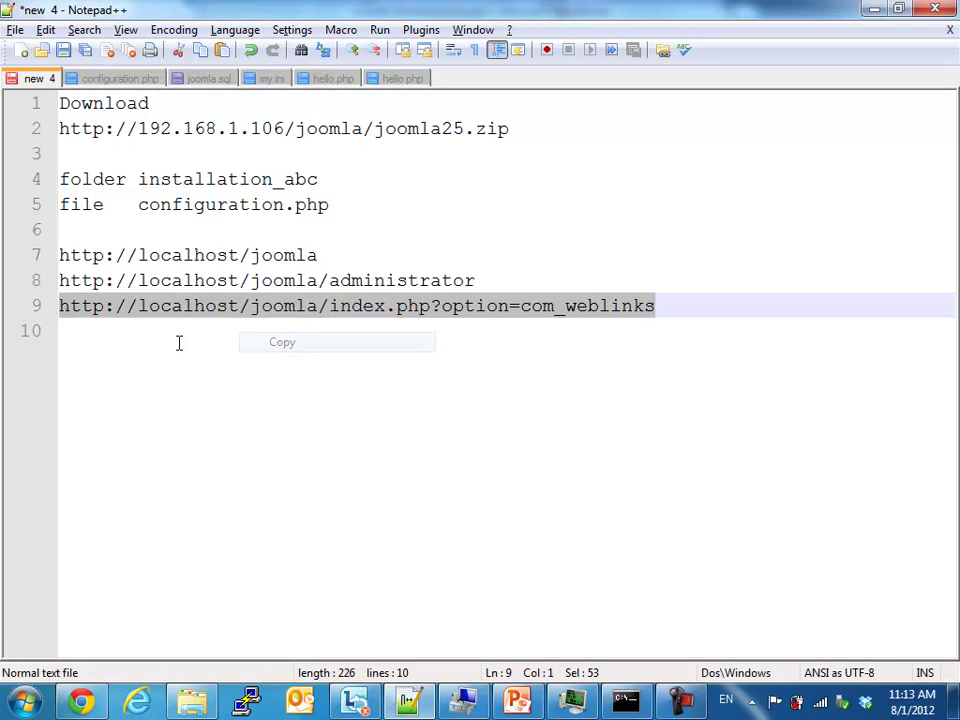
left_click(146, 343)
right_click(146, 343)
left_click(190, 396)
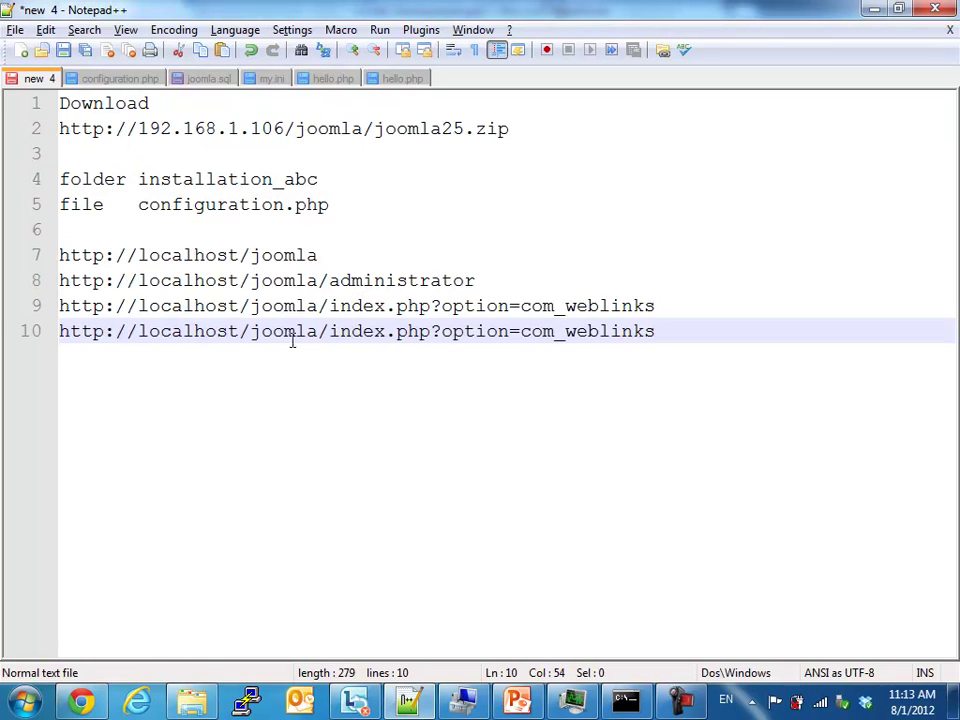
Step: Insert administrator/ before index.php in the URL on line 10, leaving the notes file unsaved
left_click(326, 332)
type("admini")
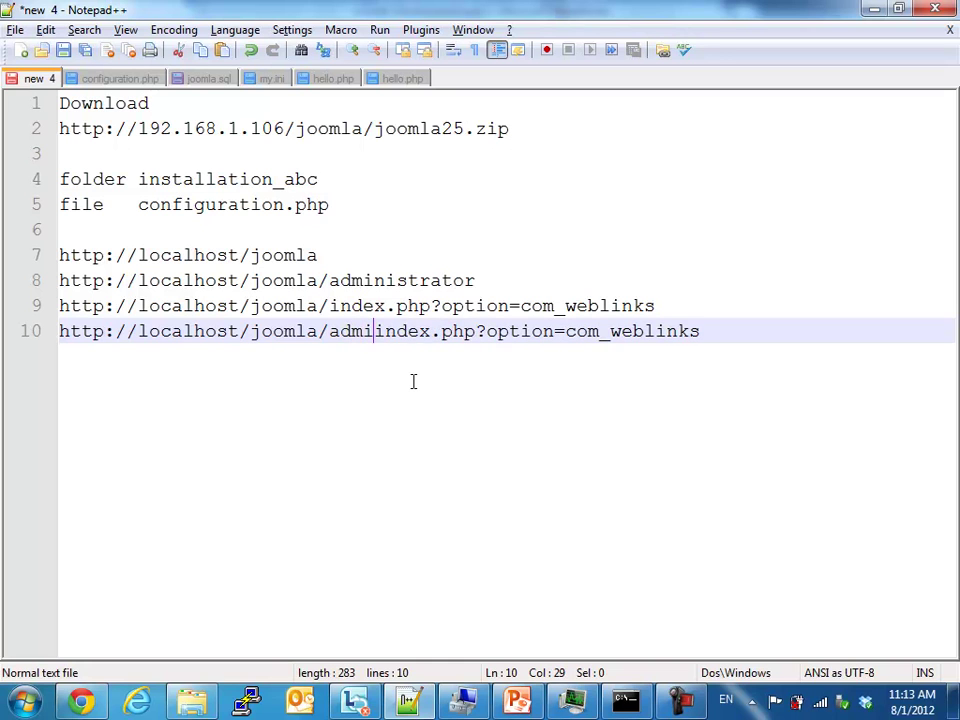
type("strator")
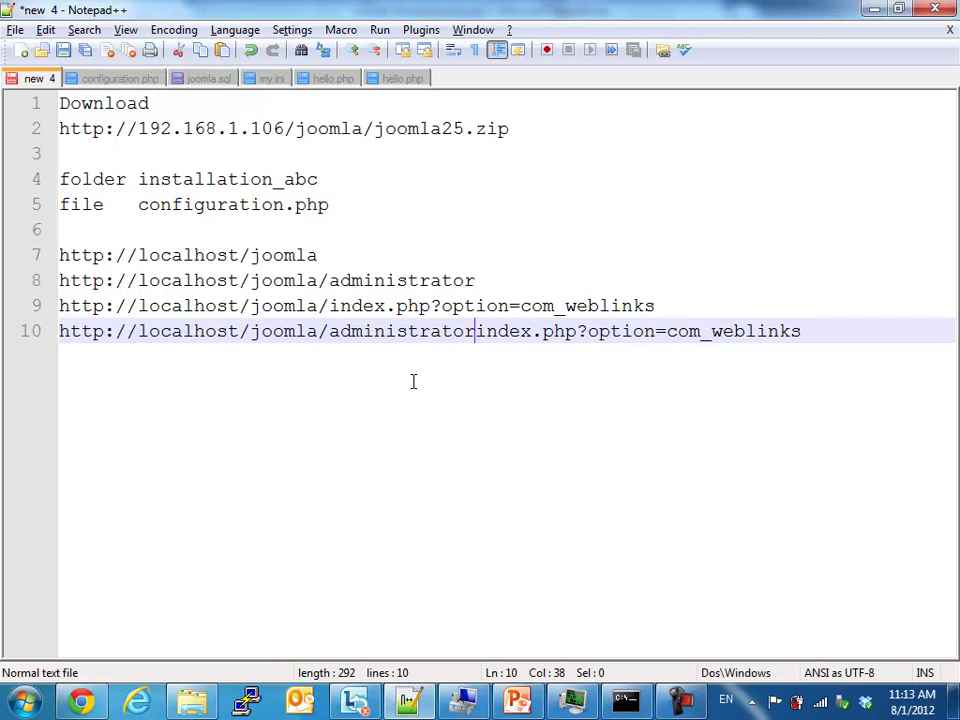
type("/")
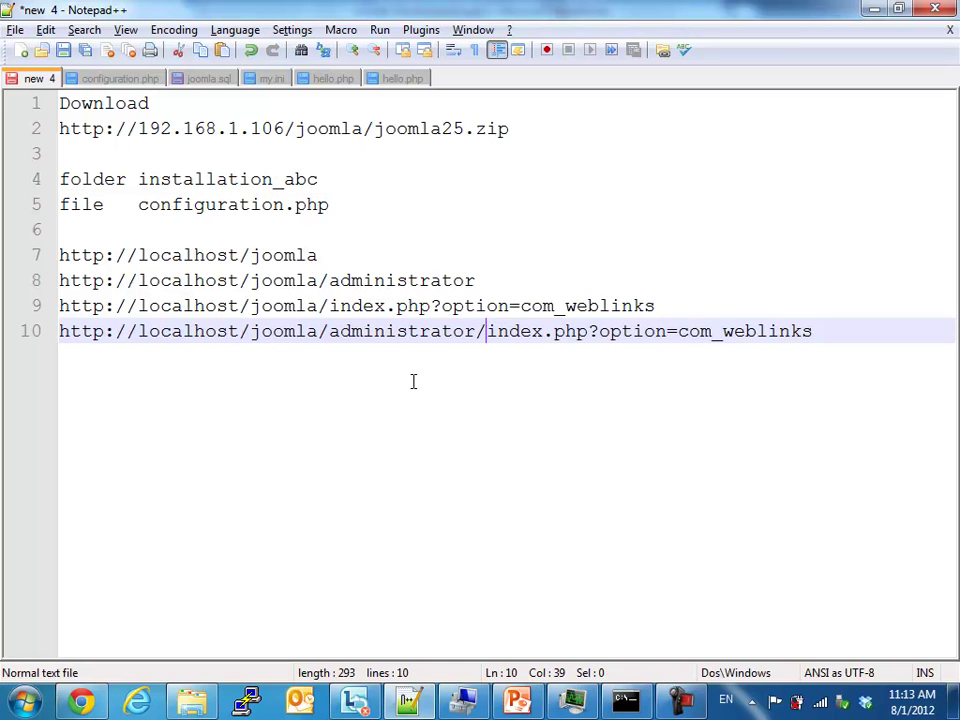
key("ctrl+s")
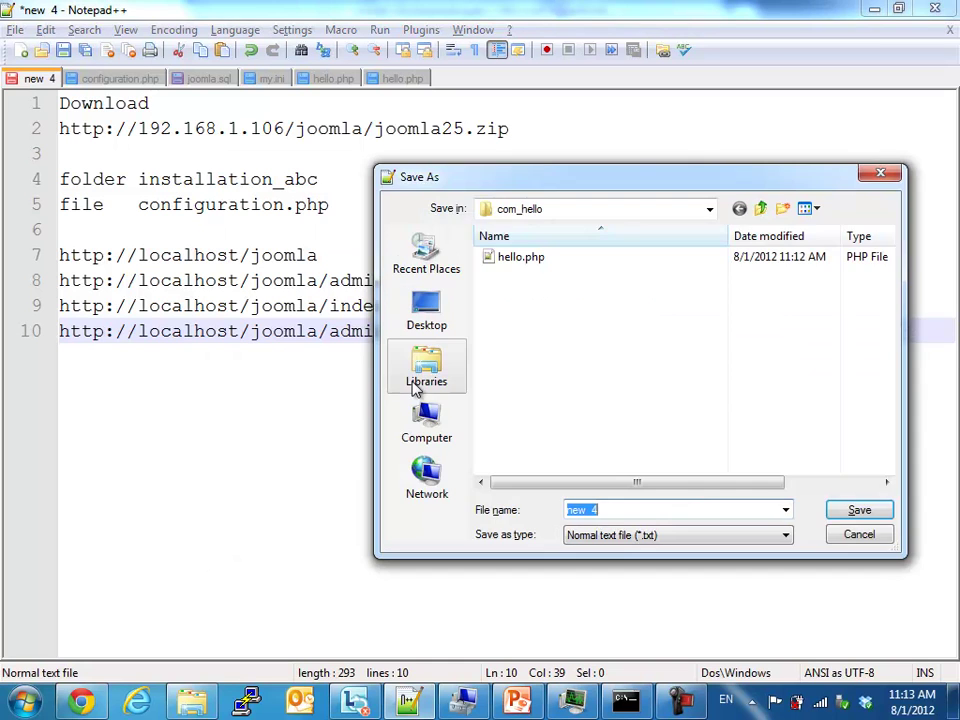
key("Escape")
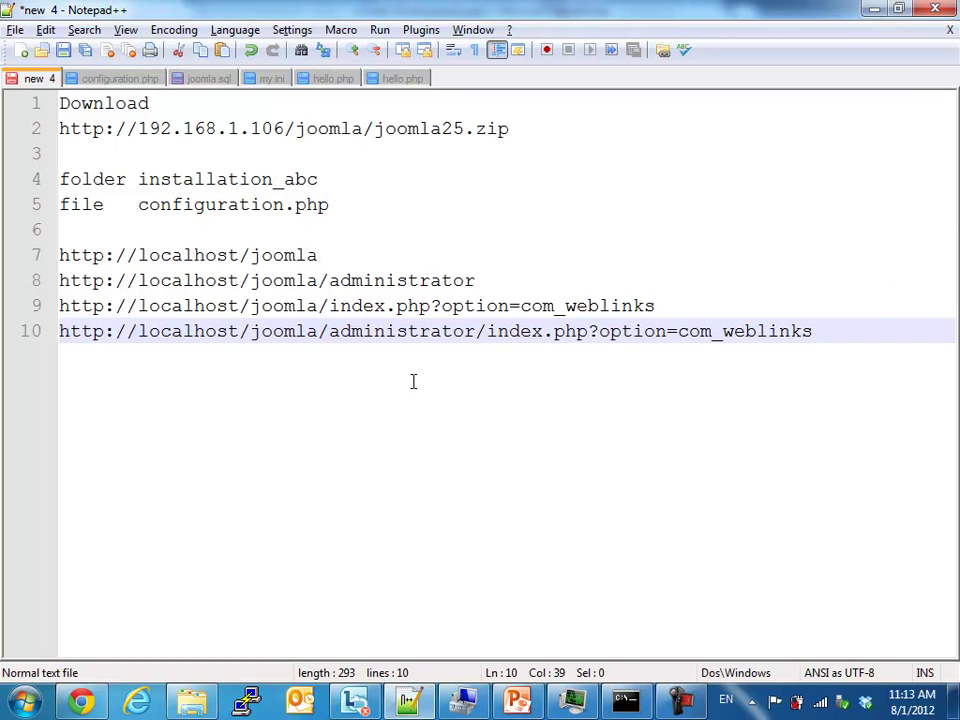
Step: Copy the administrator com_weblinks URL from the notes and load it in Chrome's Joomla administration page
left_click_drag(814, 331, 58, 334)
right_click(120, 338)
left_click(163, 370)
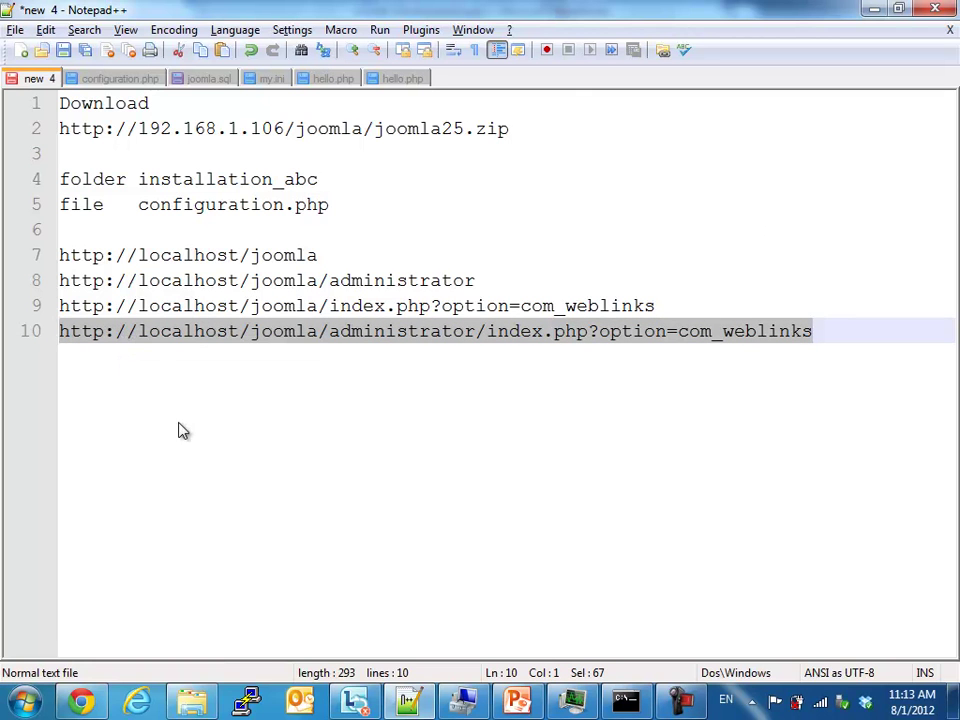
left_click(80, 698)
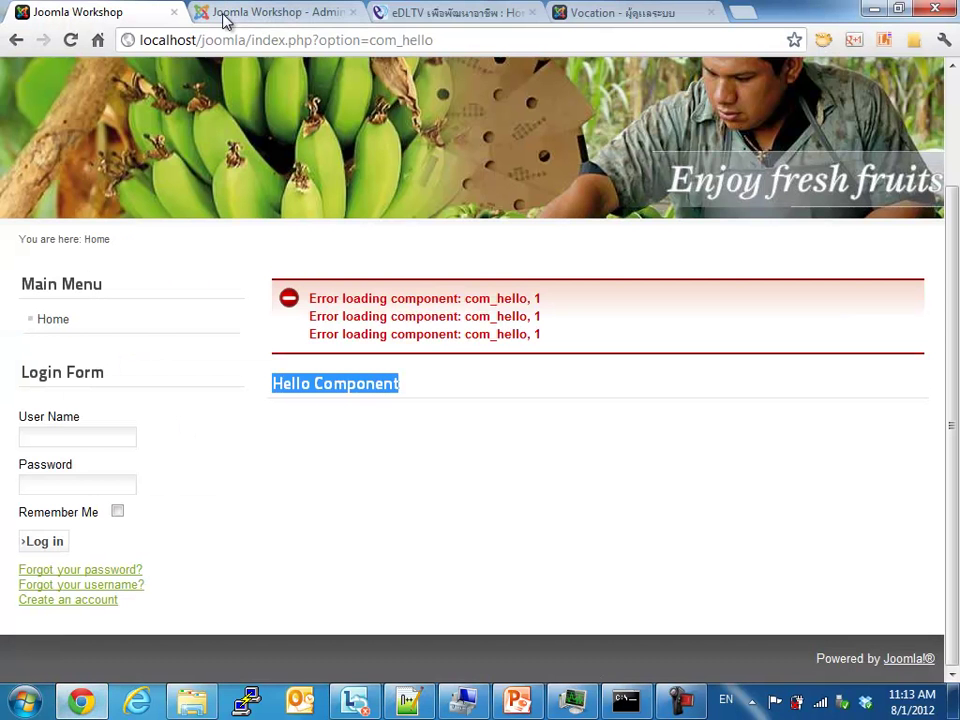
left_click(272, 18)
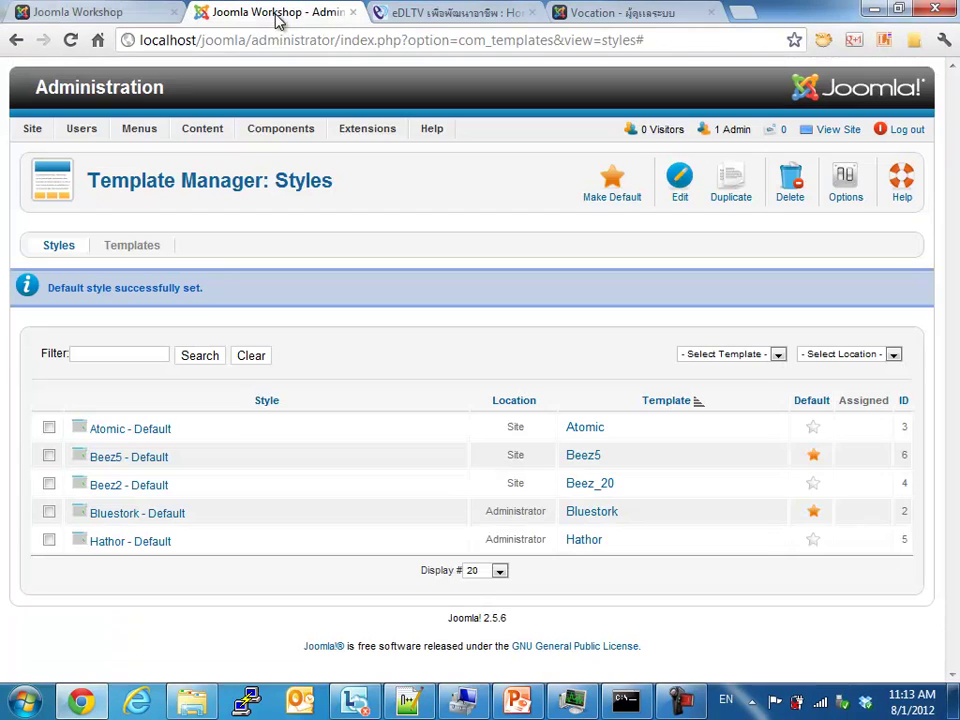
left_click(274, 40)
right_click(290, 42)
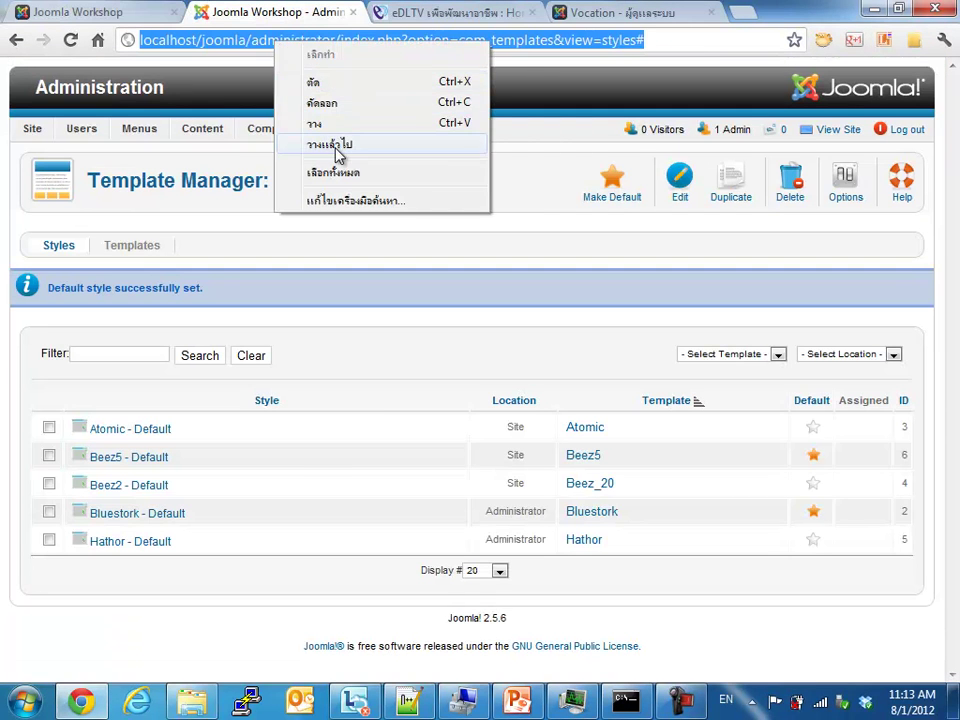
left_click(336, 146)
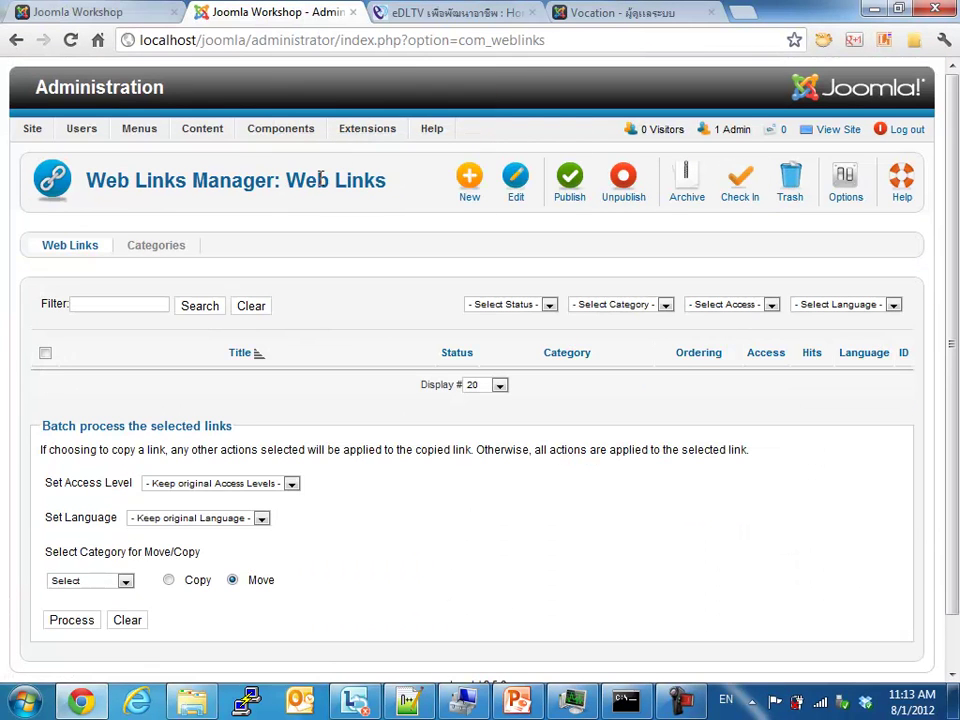
mouse_move(326, 138)
Step: Return to the notes in Notepad++ and replace weblinks with hello in the administrator URL on line 10
left_click(538, 42)
left_click(543, 41)
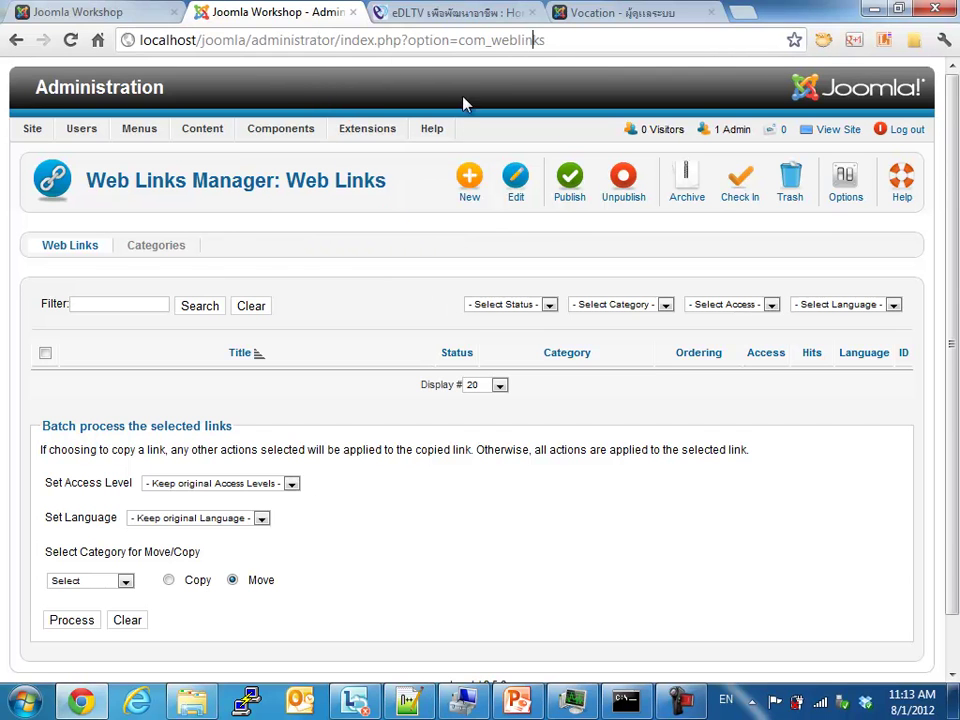
left_click(463, 700)
right_click(323, 335)
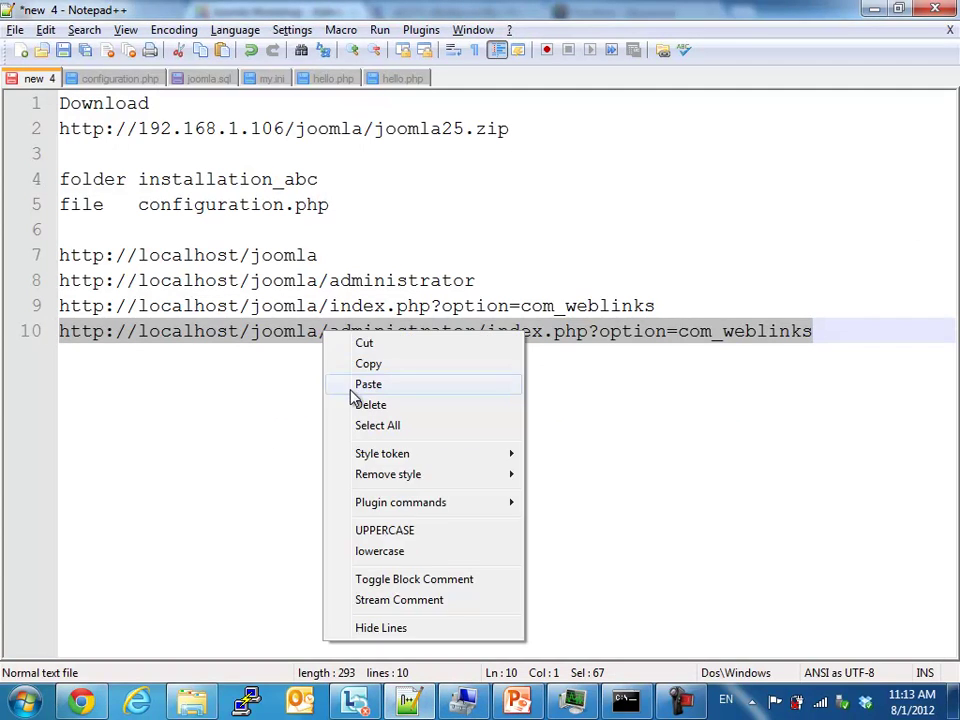
left_click(762, 331)
left_click_drag(724, 331, 810, 338)
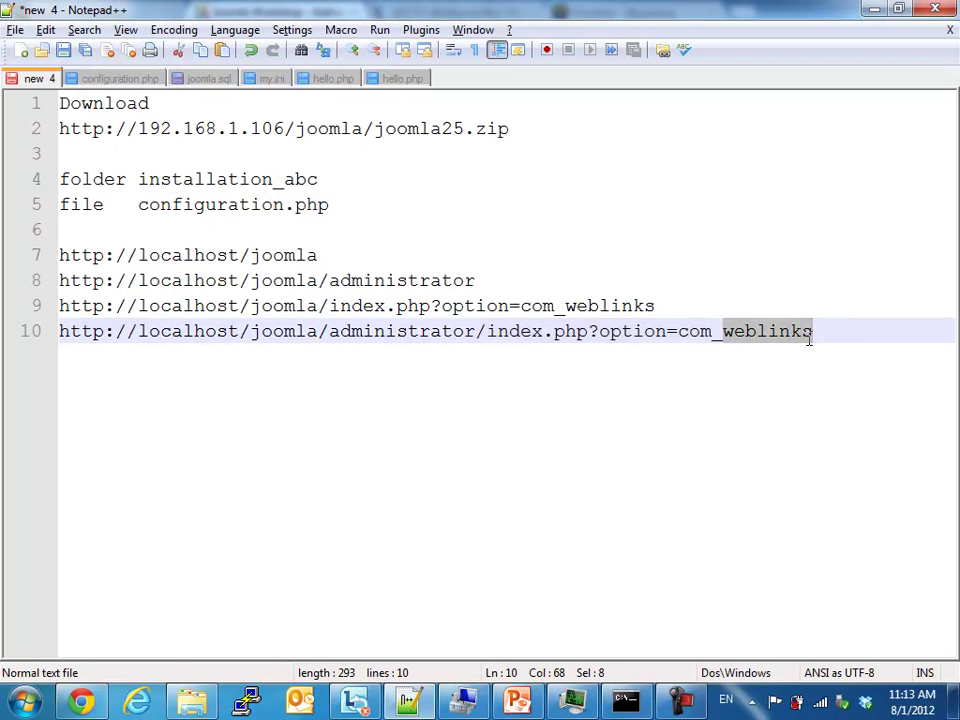
type("hello")
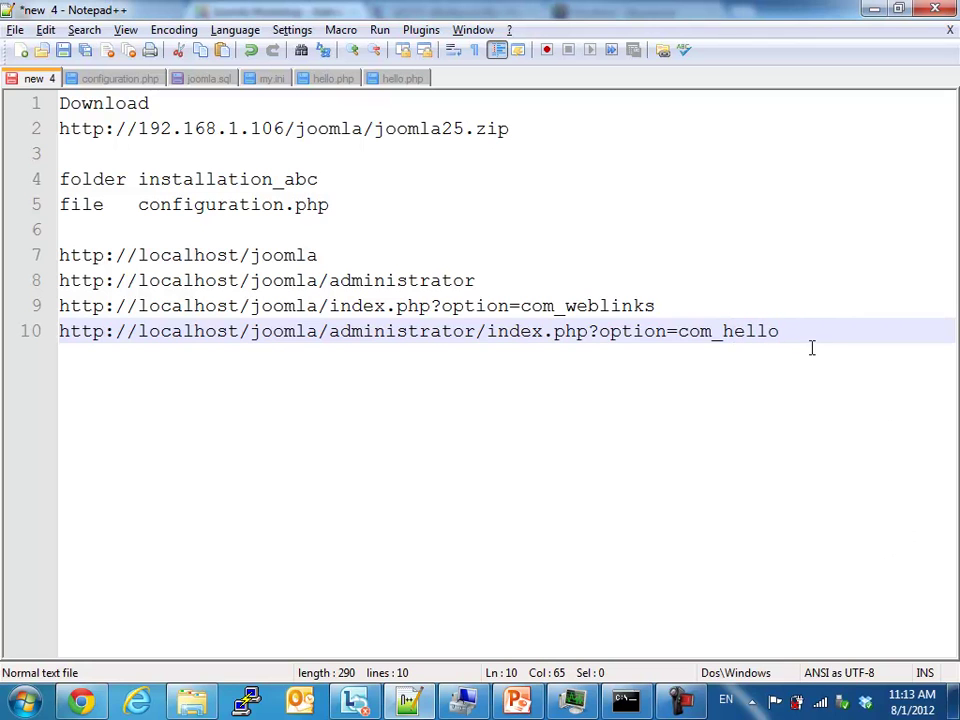
Step: Copy the com_hello URL from the notes, then load localhost/joomla/administrator/index.php?option=com_hello in Chrome
left_click(66, 336, "shift")
left_click(63, 340, "shift")
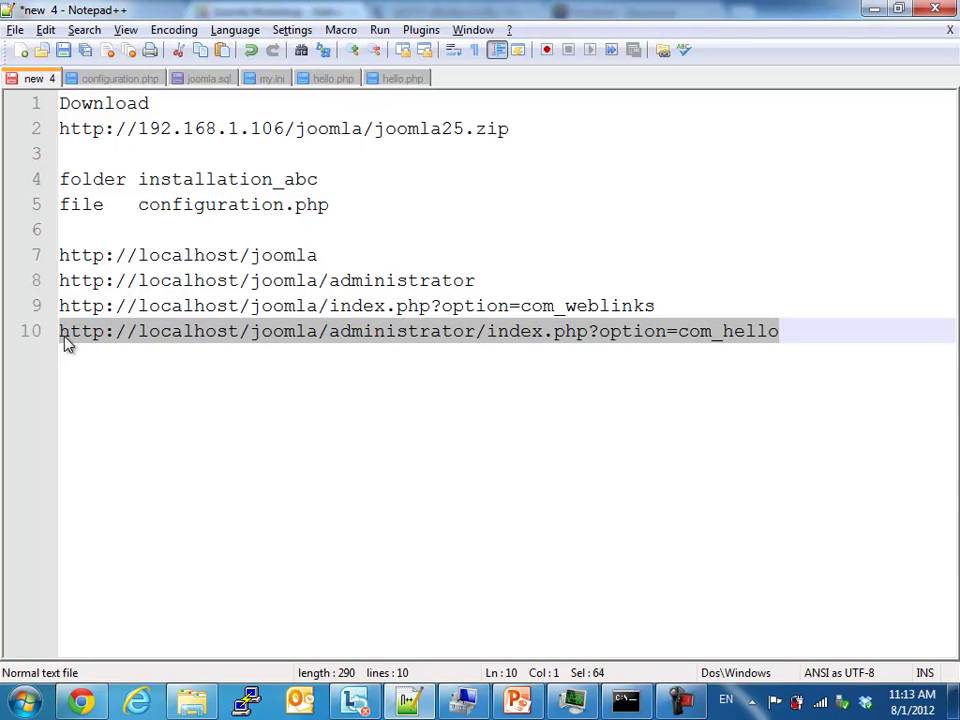
right_click(92, 338)
left_click(109, 368)
left_click(82, 700)
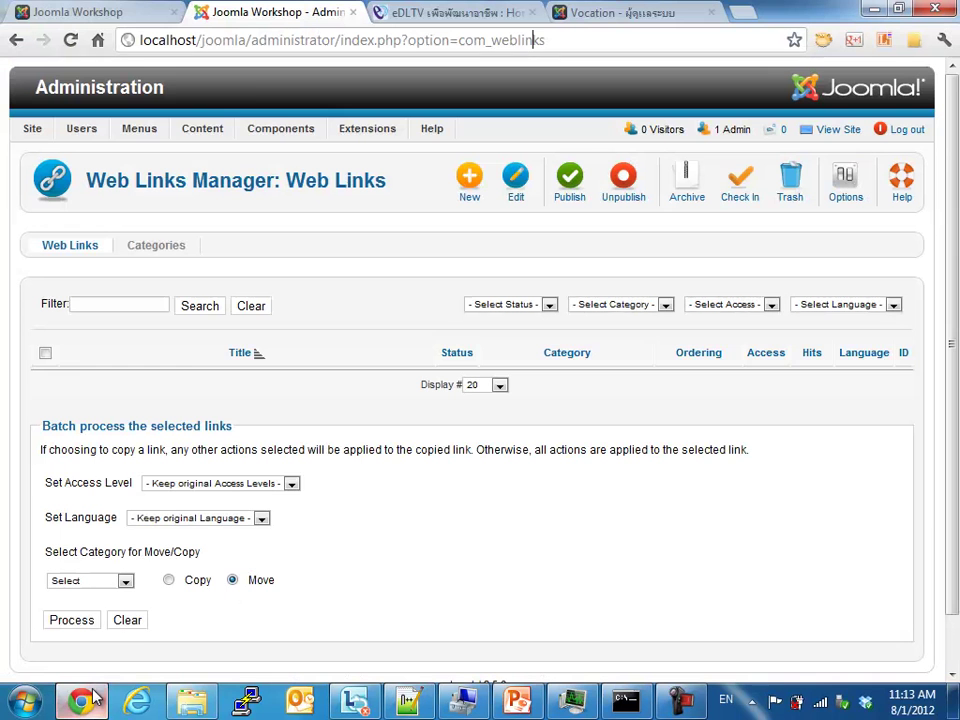
left_click_drag(491, 38, 643, 38)
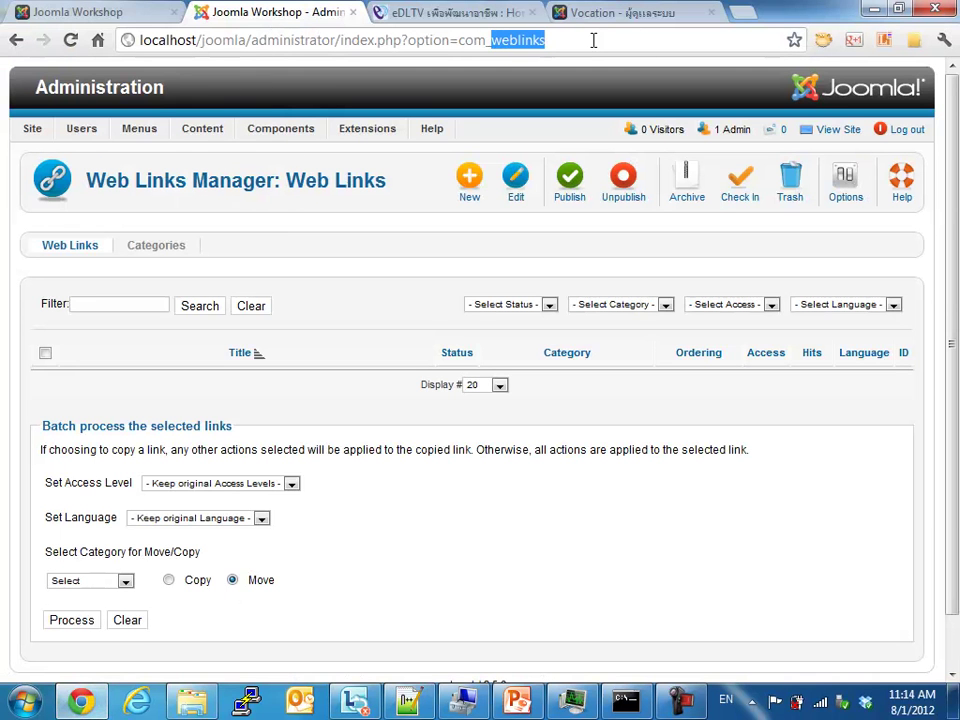
type("hello")
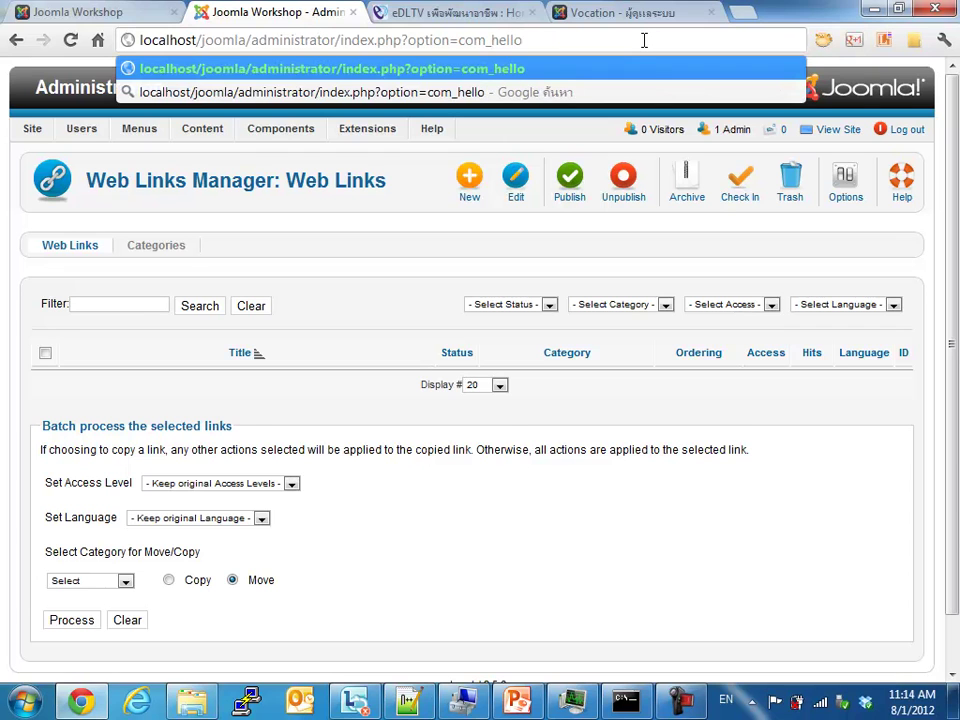
key("Return")
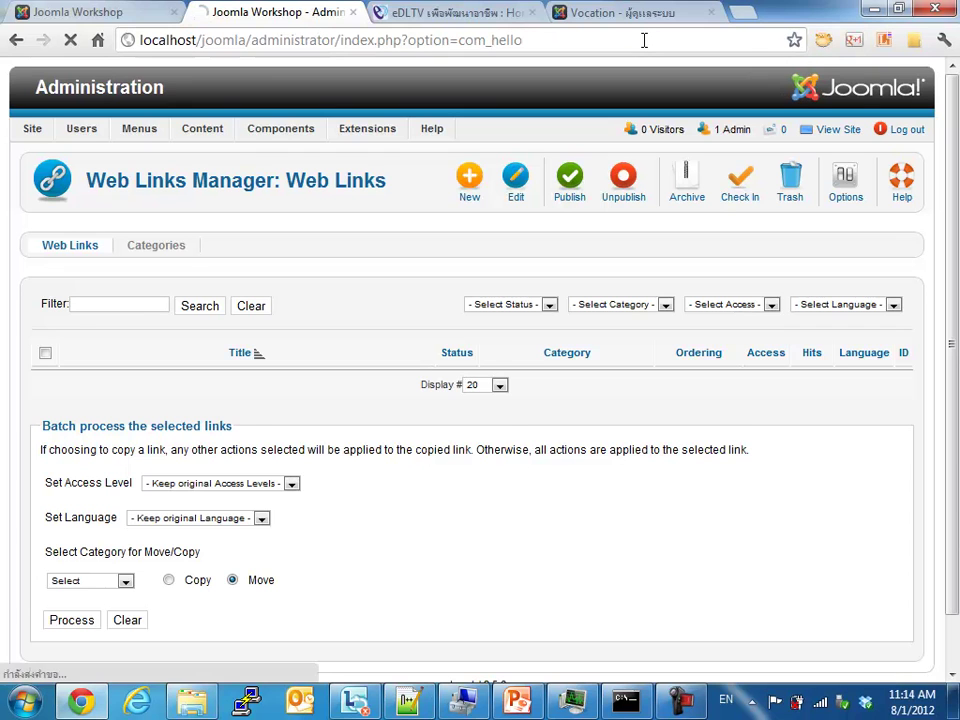
Step: Examine the administration output of com_hello, highlighting the Hello Admin Component heading and com_hello in the address
left_click_drag(40, 312, 260, 318)
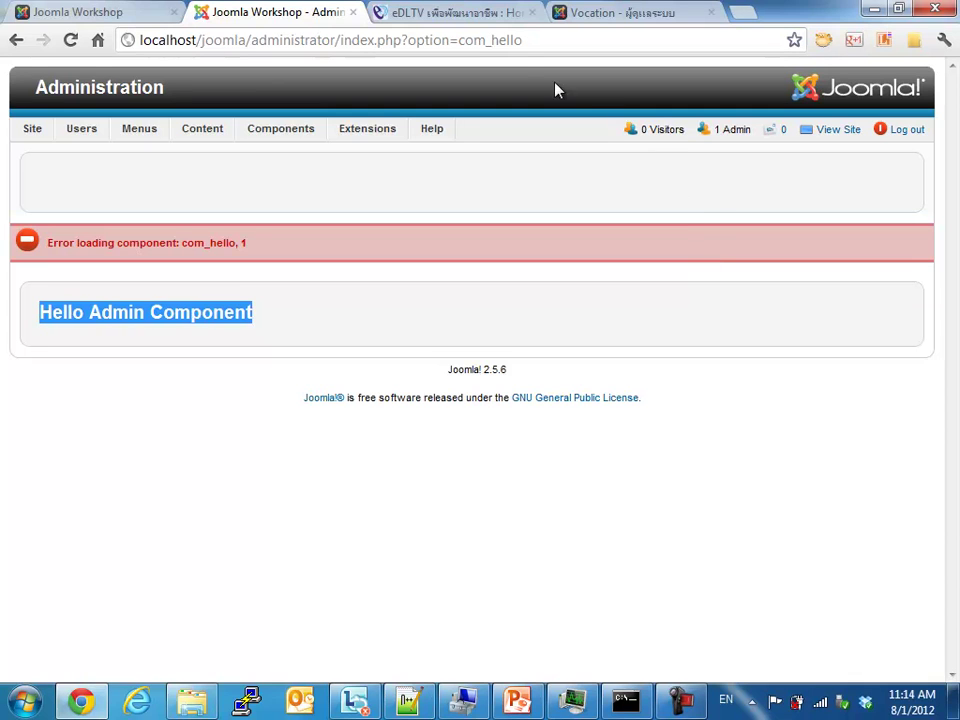
left_click(512, 50)
double_click(503, 48)
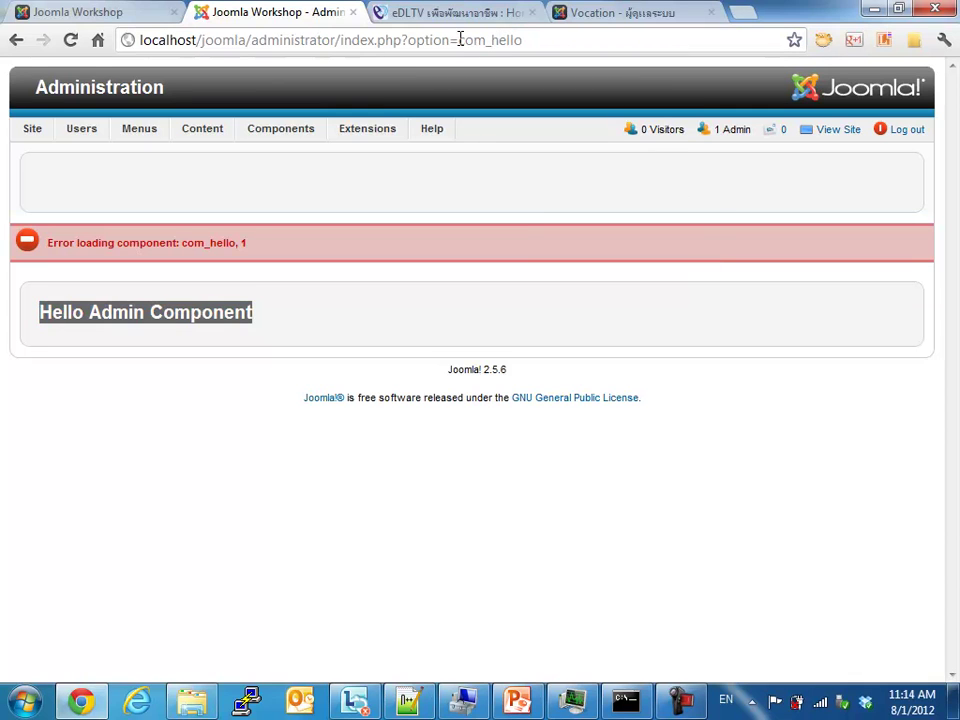
left_click_drag(459, 40, 540, 38)
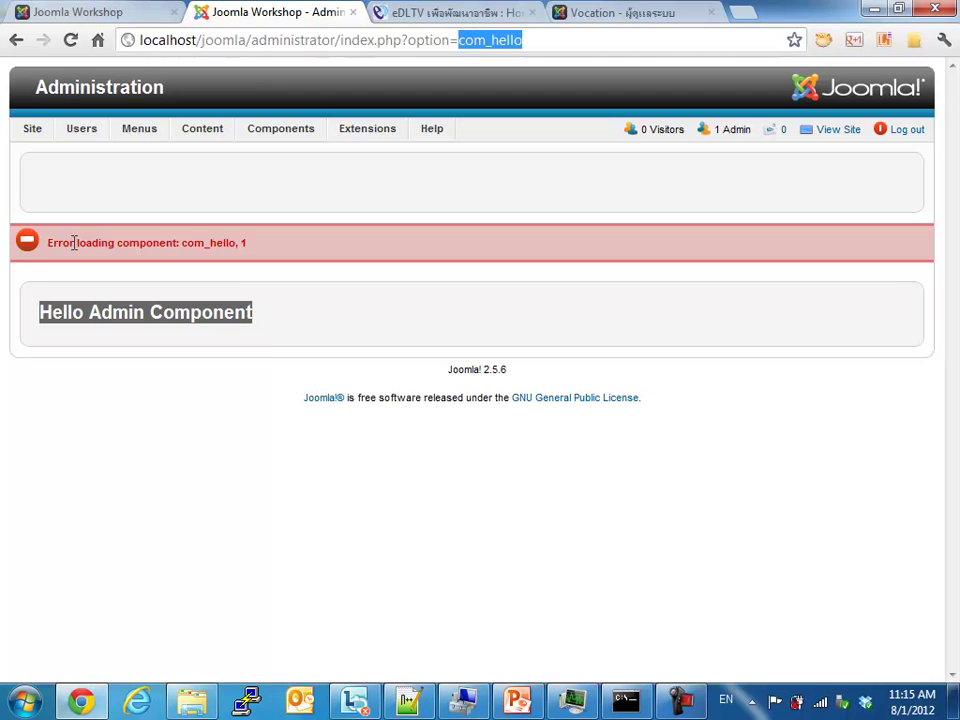
Step: Look through the Joomla web folder and its tmp subfolder in Windows Explorer
left_click(205, 699)
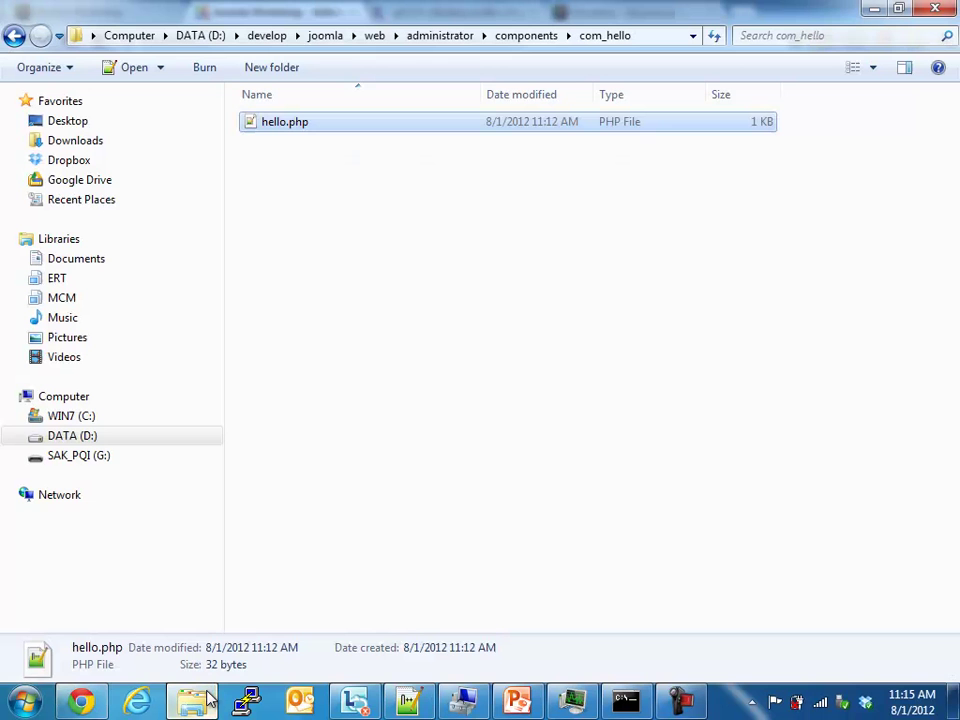
left_click(375, 36)
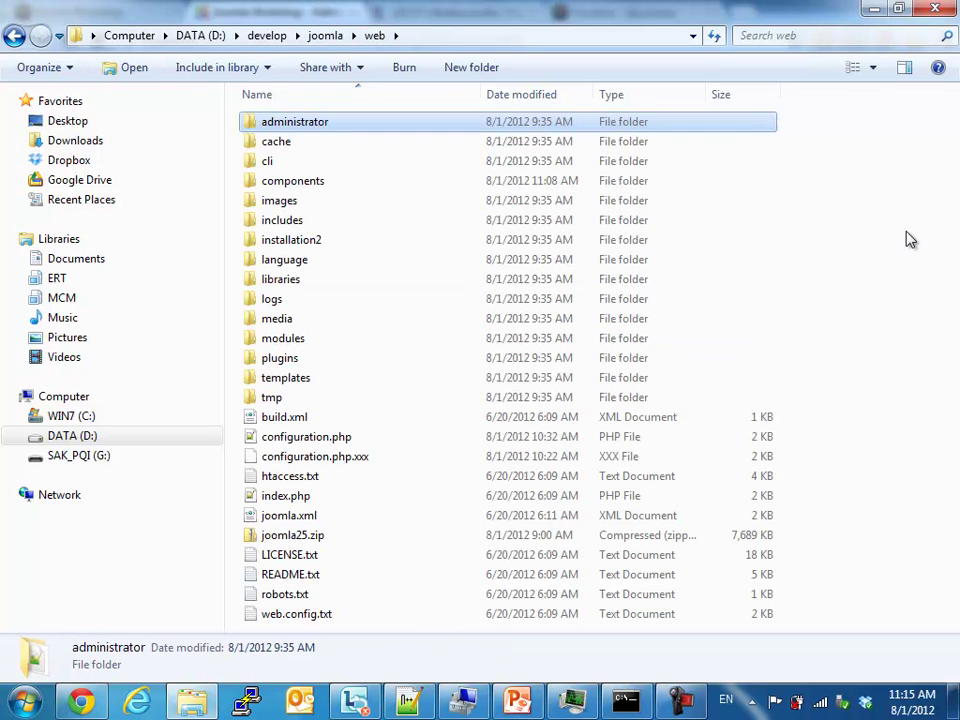
left_click(905, 226)
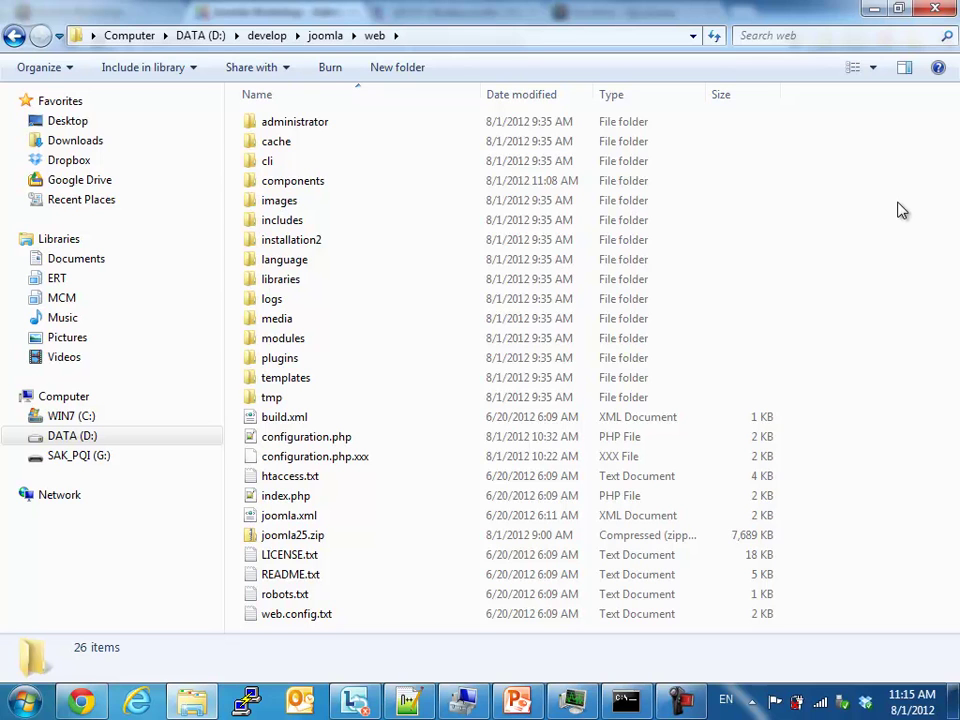
double_click(287, 396)
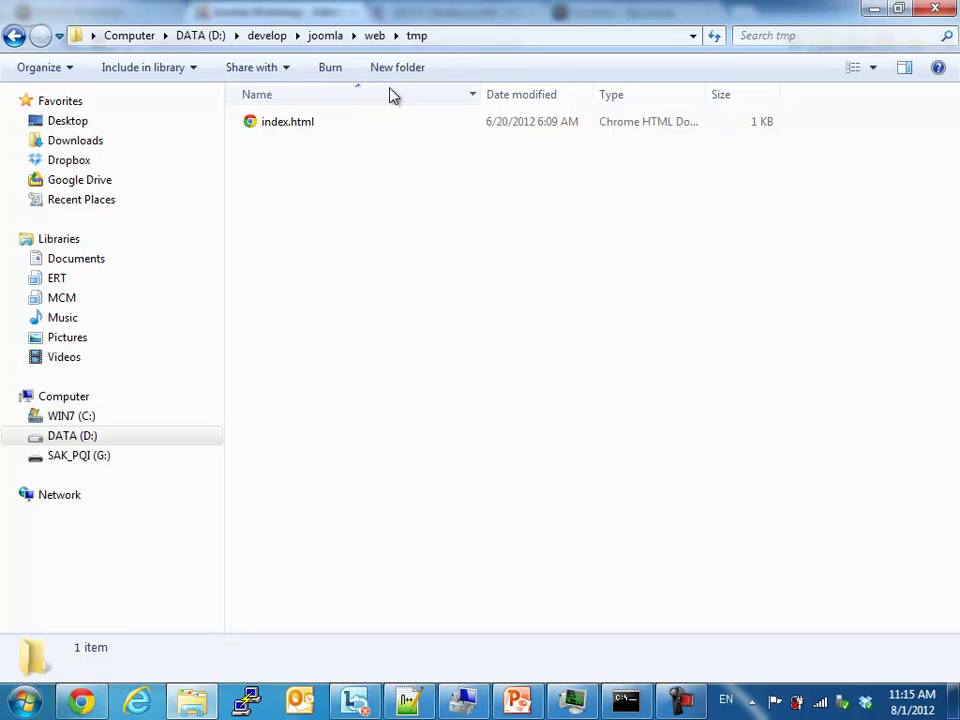
left_click(375, 36)
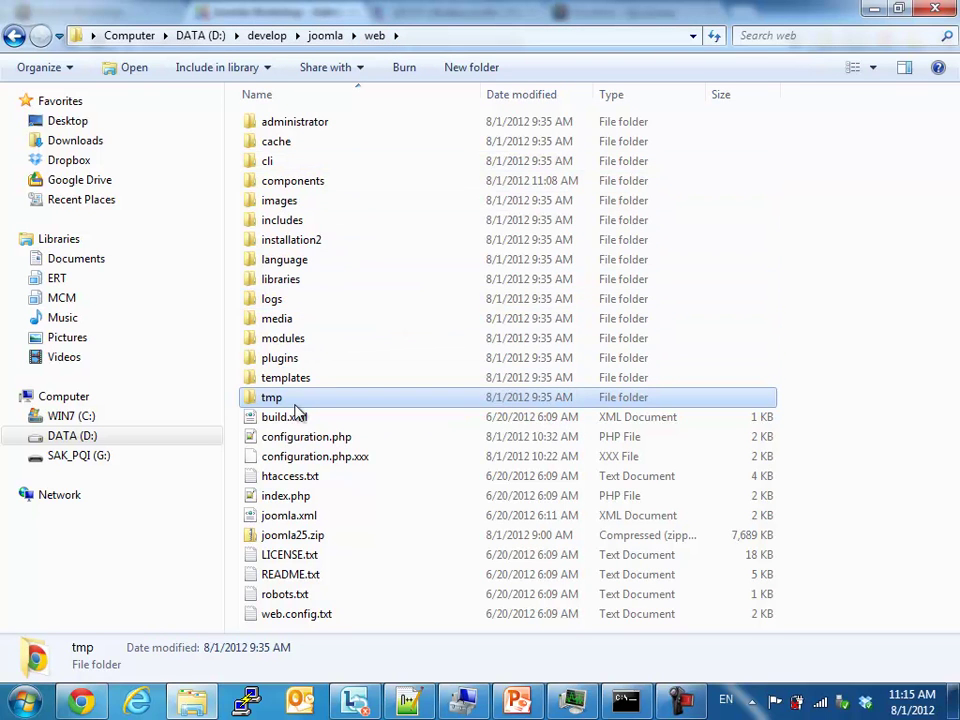
Step: Create a folder named com_hello inside the tmp folder of the Joomla web directory
double_click(294, 405)
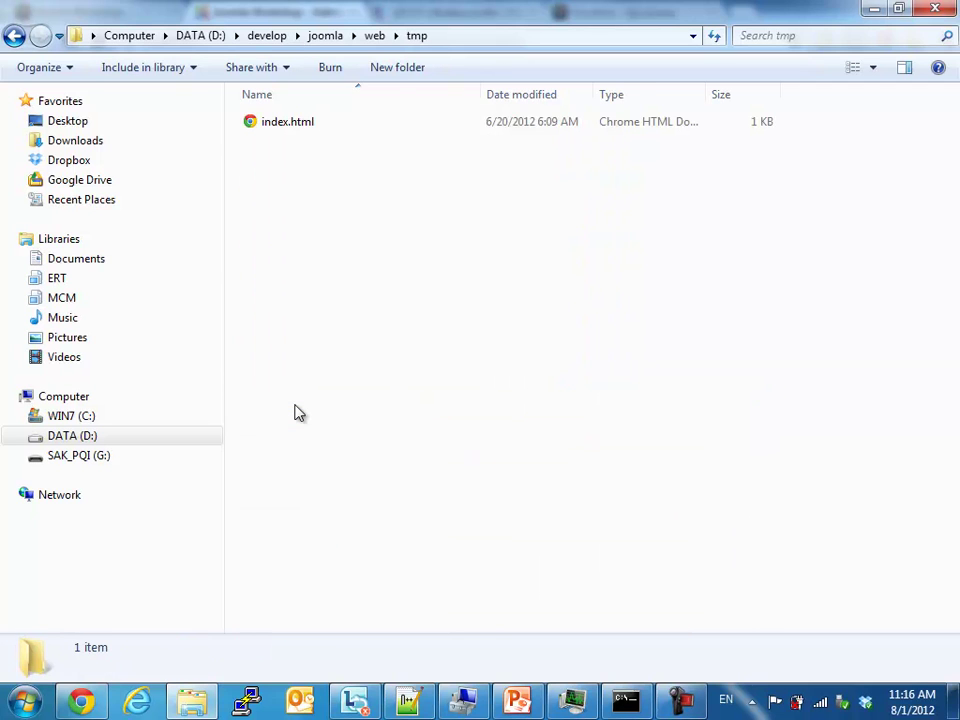
right_click(331, 211)
mouse_move(441, 523)
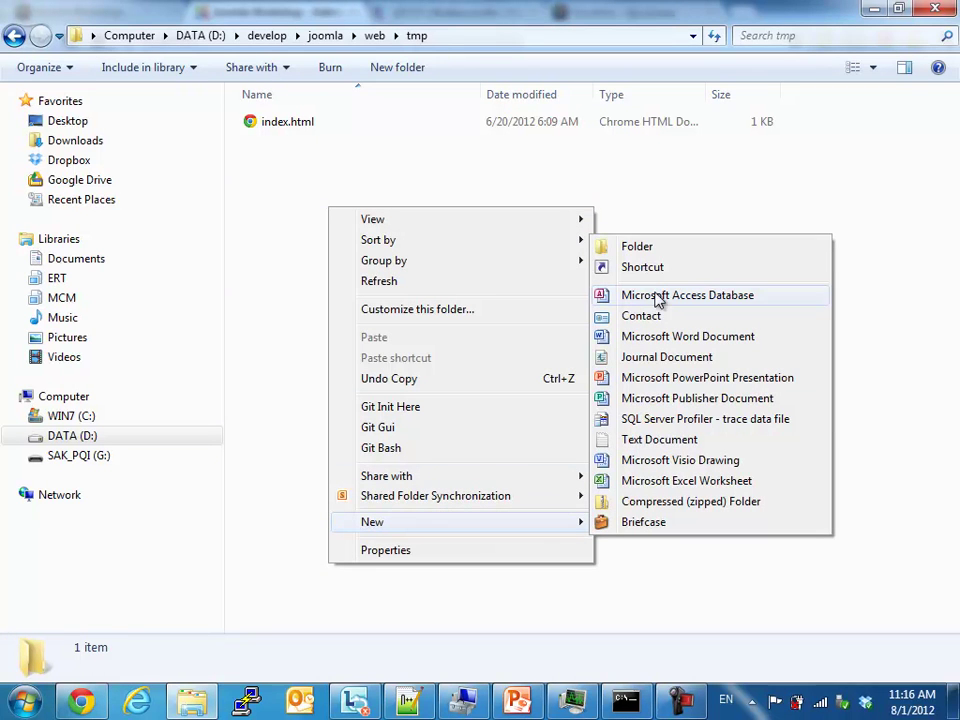
left_click(638, 247)
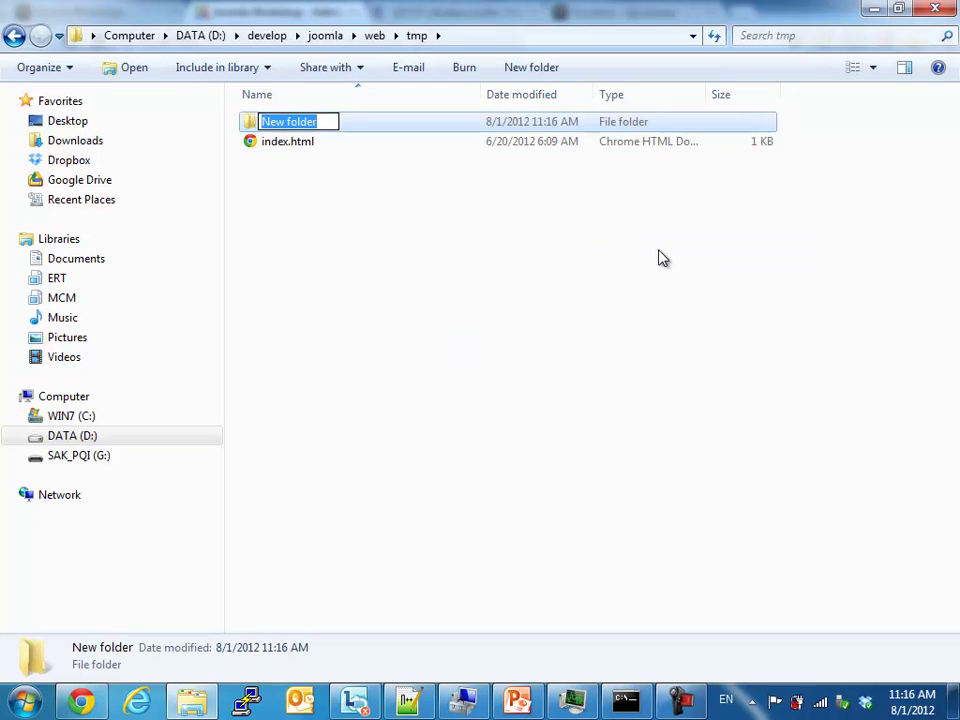
type("com")
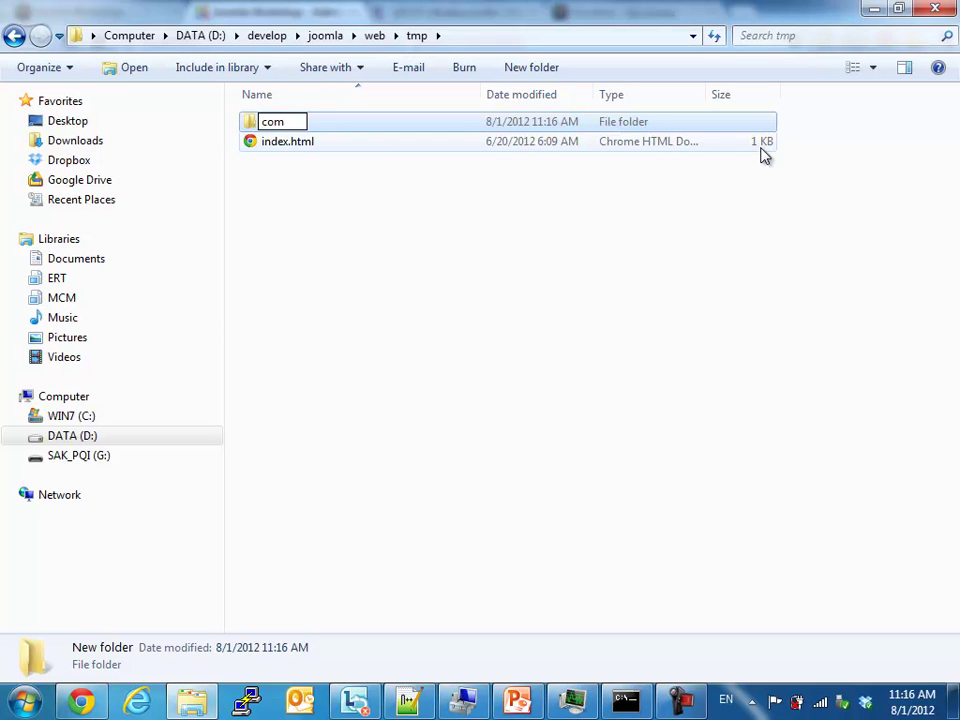
type("_")
type("hello")
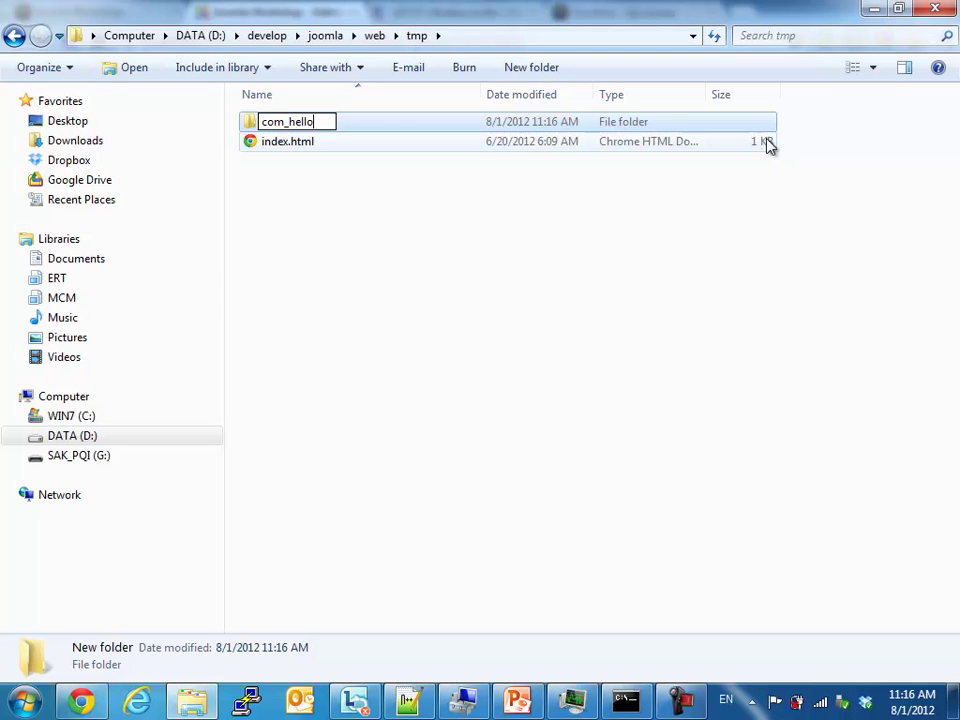
key("Return")
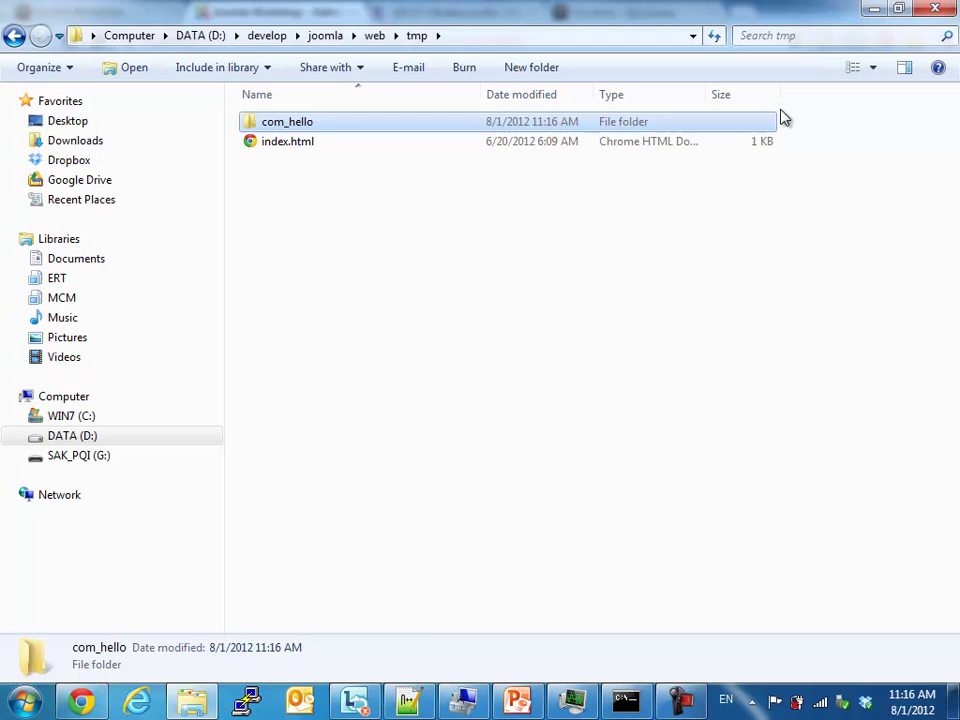
Step: Rename the com_hello folder in tmp to hello
key("F2")
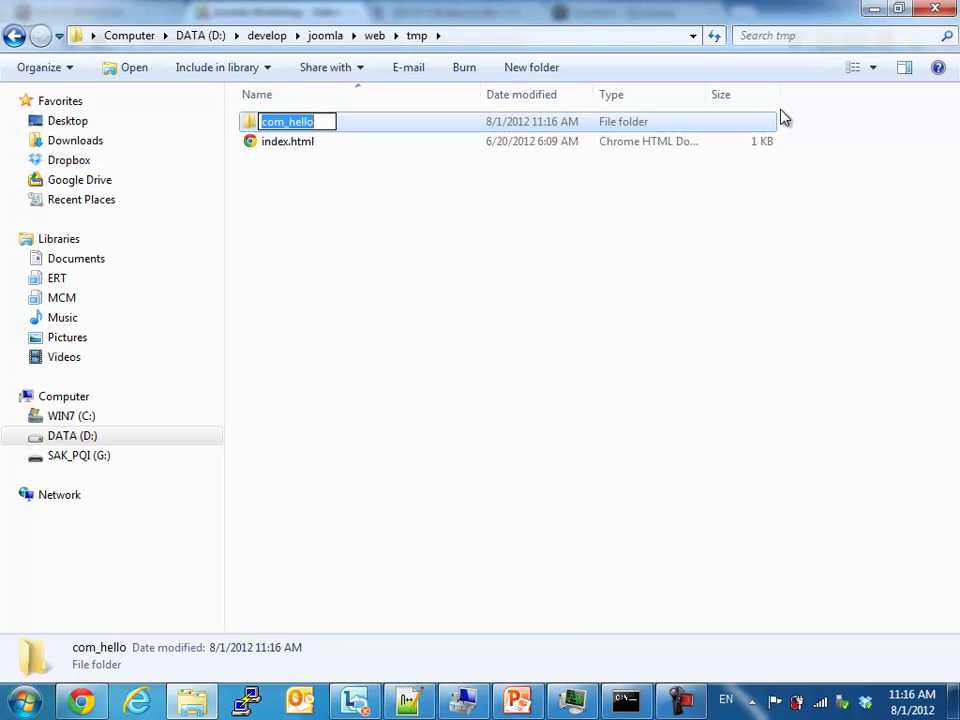
key("End")
key("Left")
key("Left")
key("Left")
key("Left")
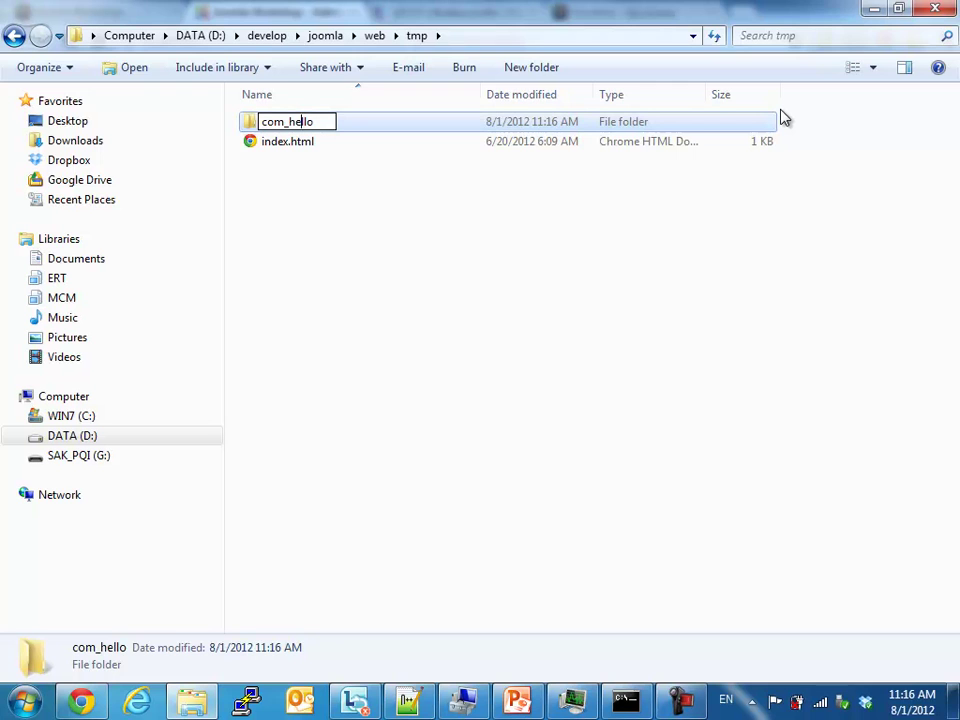
key("BackSpace")
key("BackSpace")
key("BackSpace")
key("BackSpace")
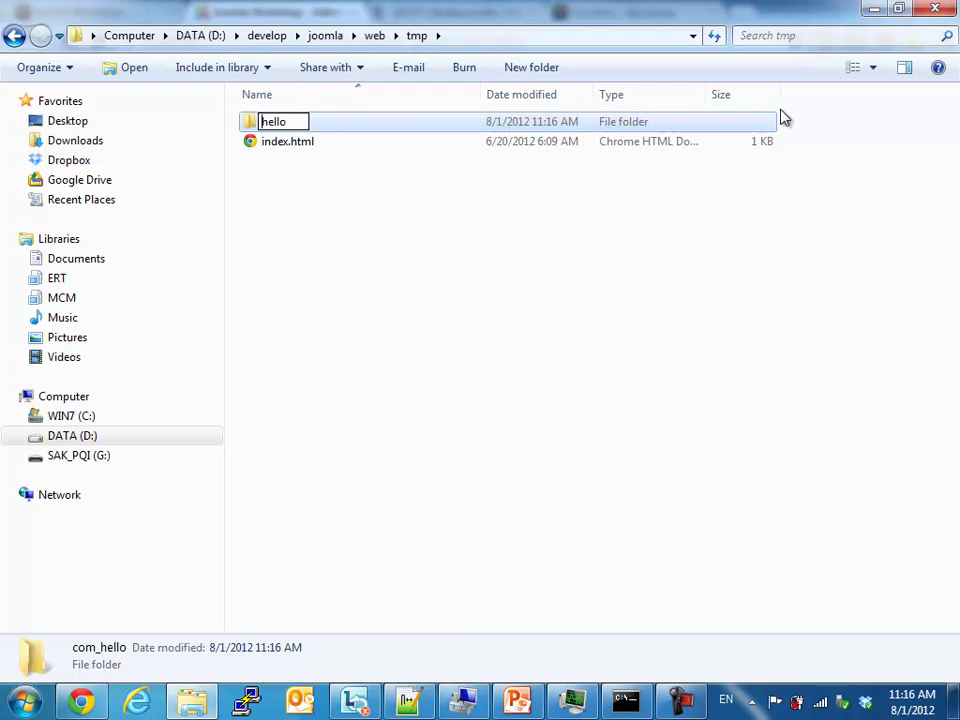
key("Return")
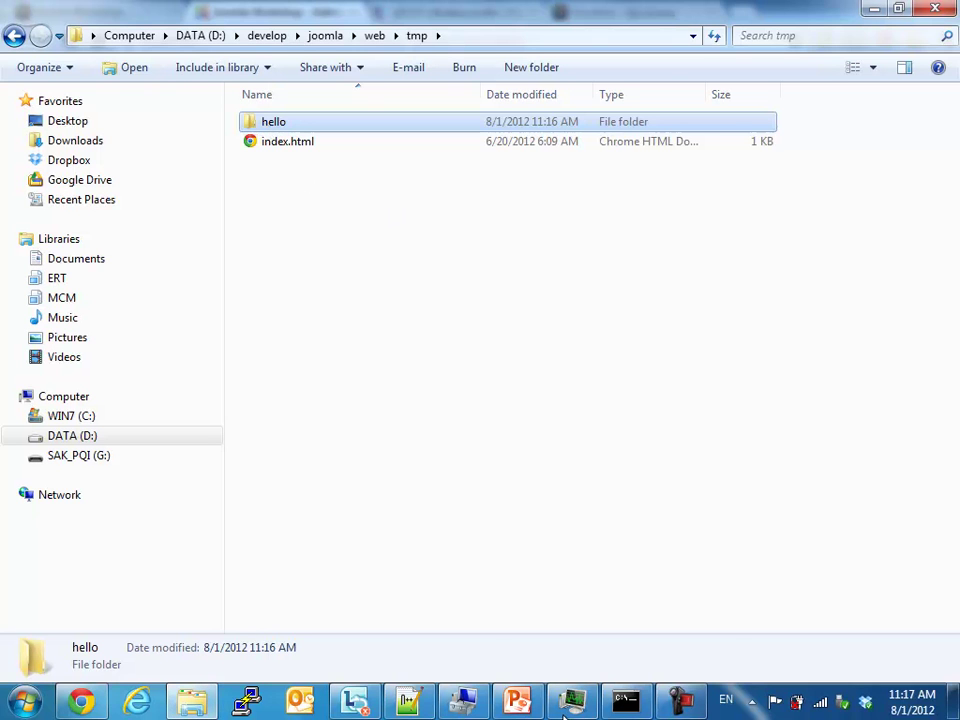
Step: Switch to the Joomla! Development presentation in PowerPoint and examine slide 5's package file list, highlighting hello.xml, site\hello.php and admin\hello.php
key("alt+Tab")
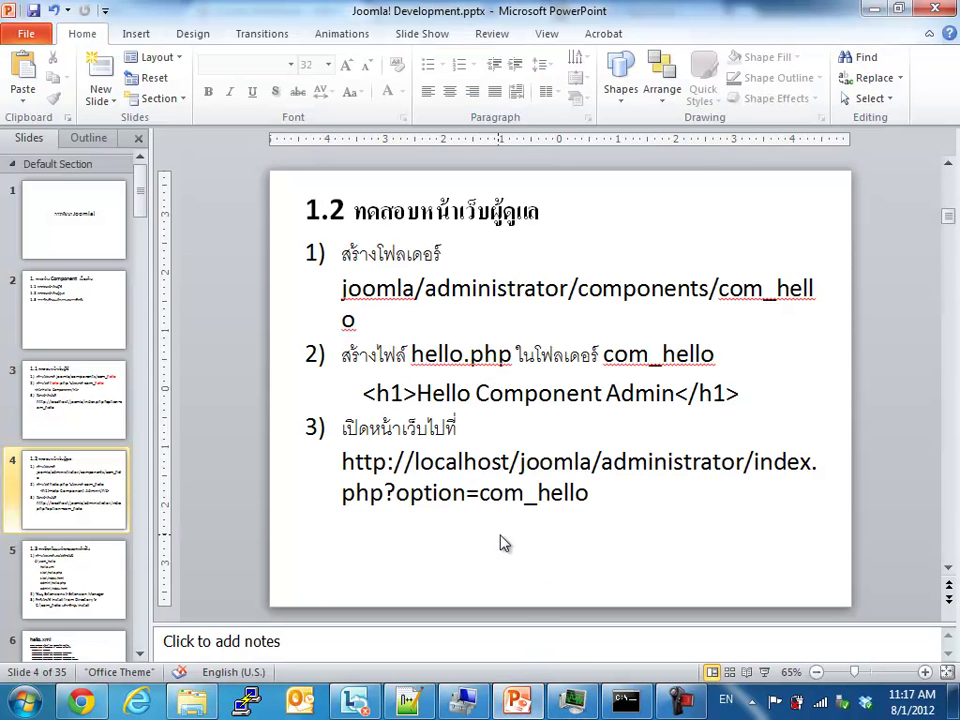
scroll(505, 543, "down", 1)
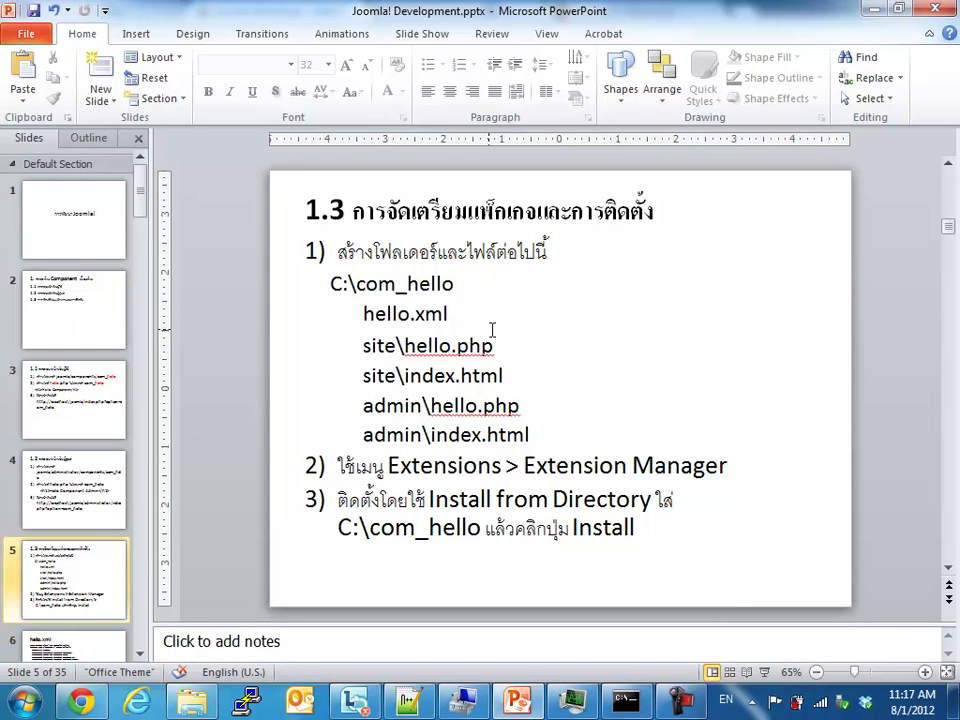
left_click_drag(370, 314, 479, 313)
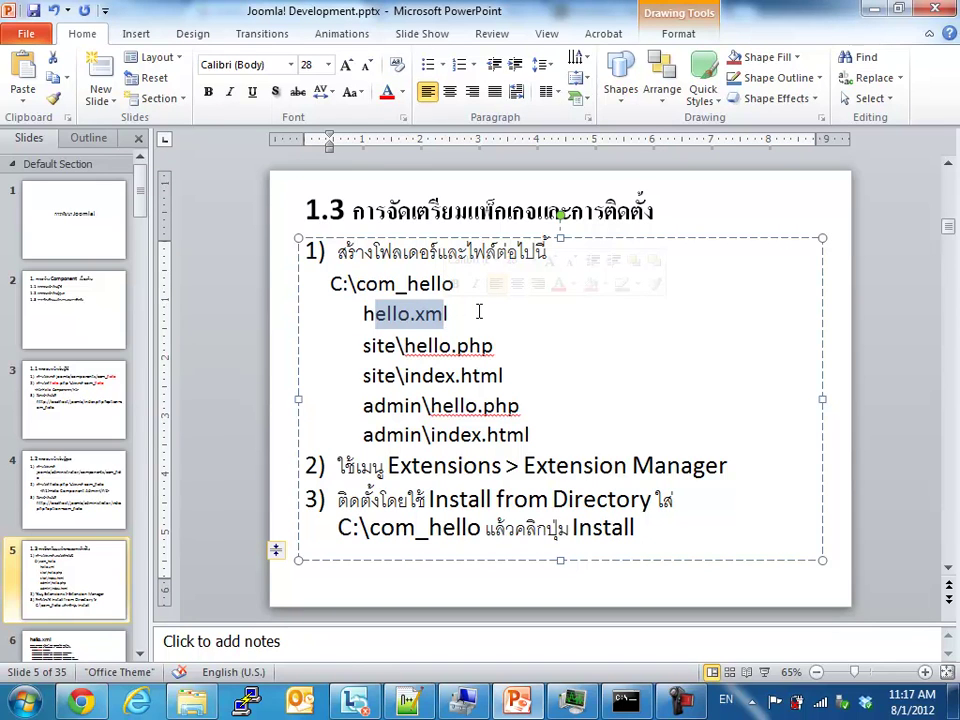
left_click(467, 314)
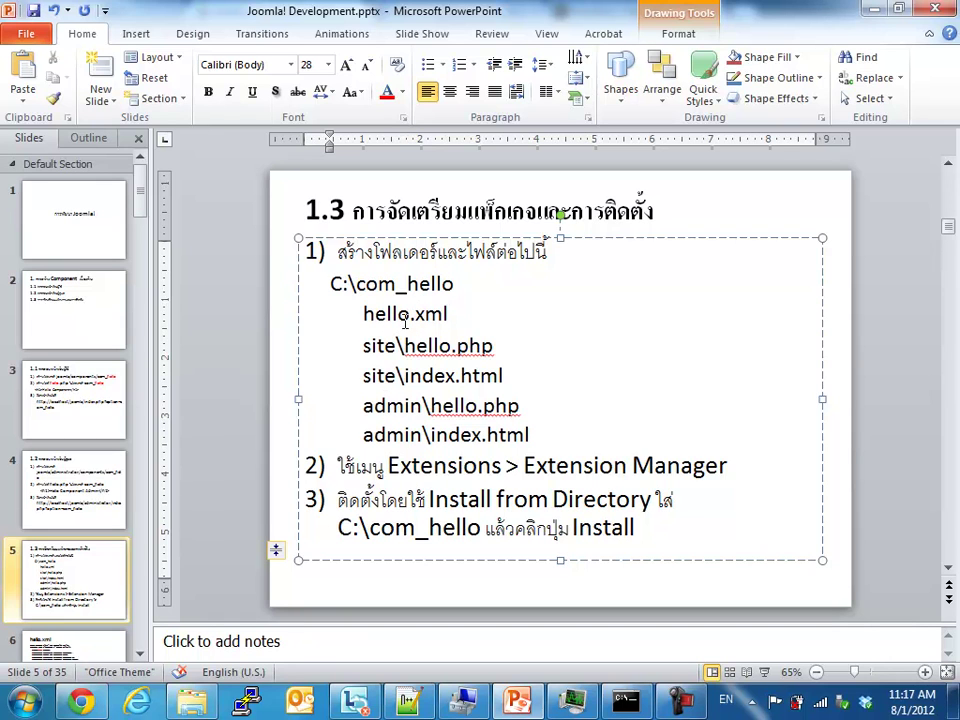
left_click_drag(412, 318, 364, 318)
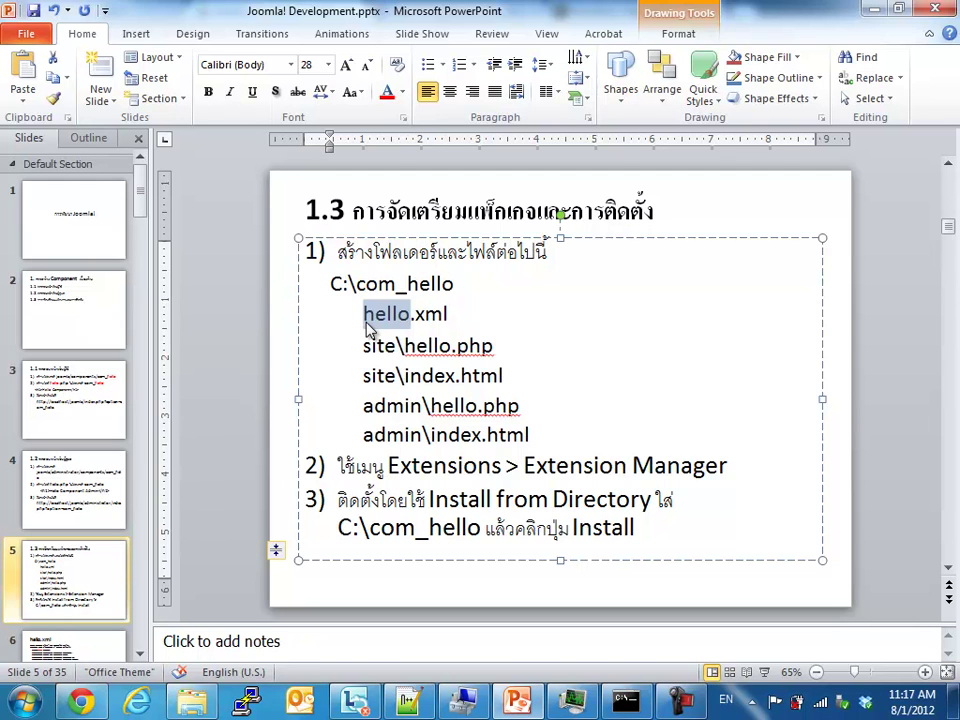
left_click(369, 343)
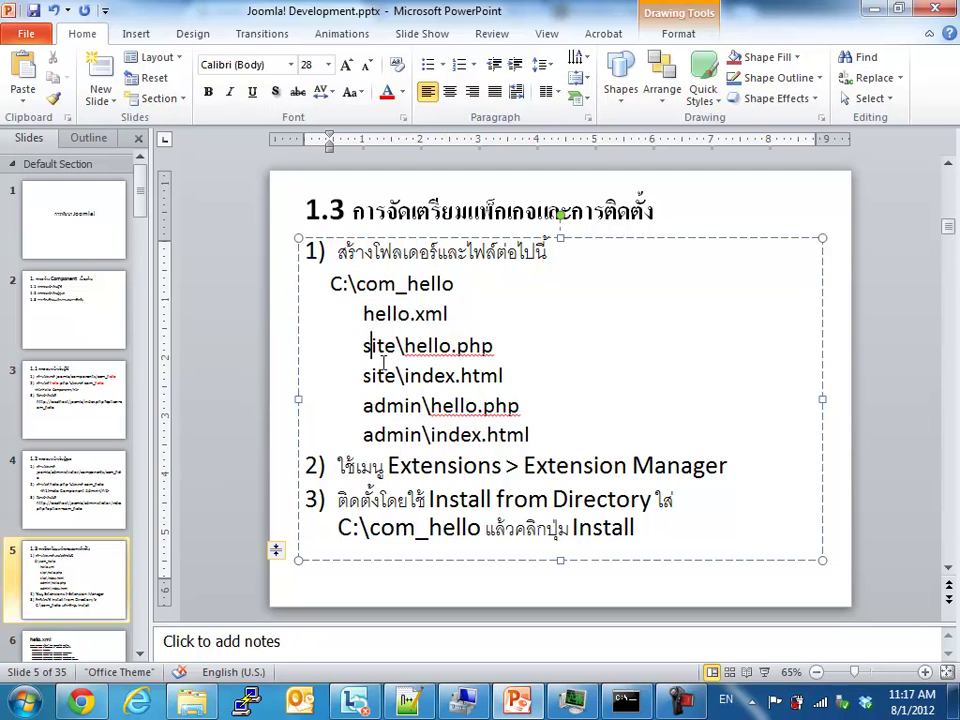
left_click(391, 407)
triple_click(384, 343)
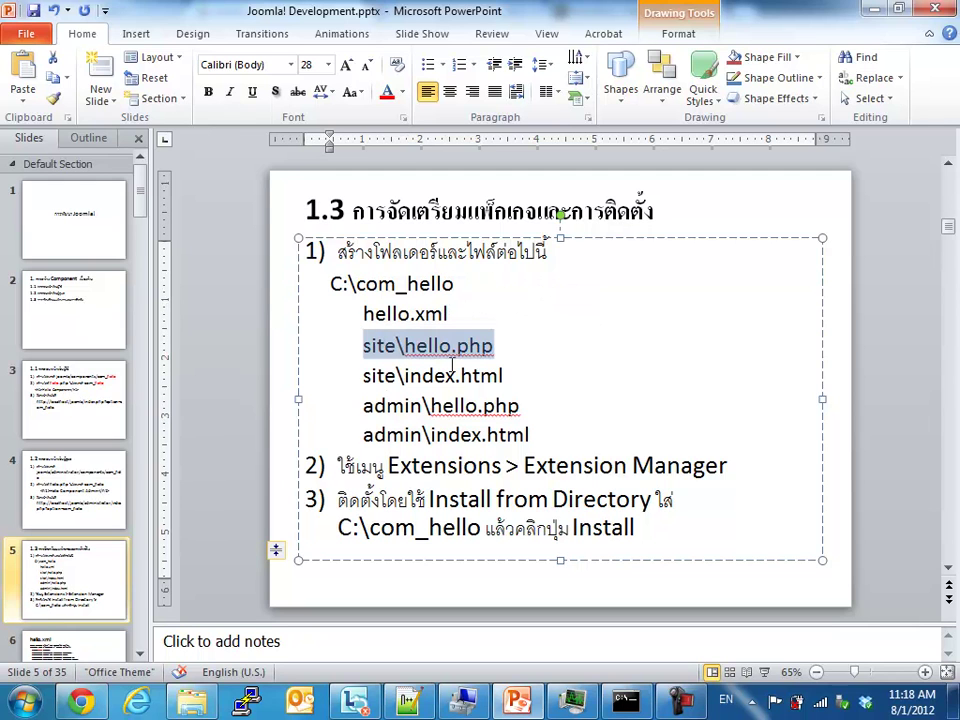
triple_click(381, 404)
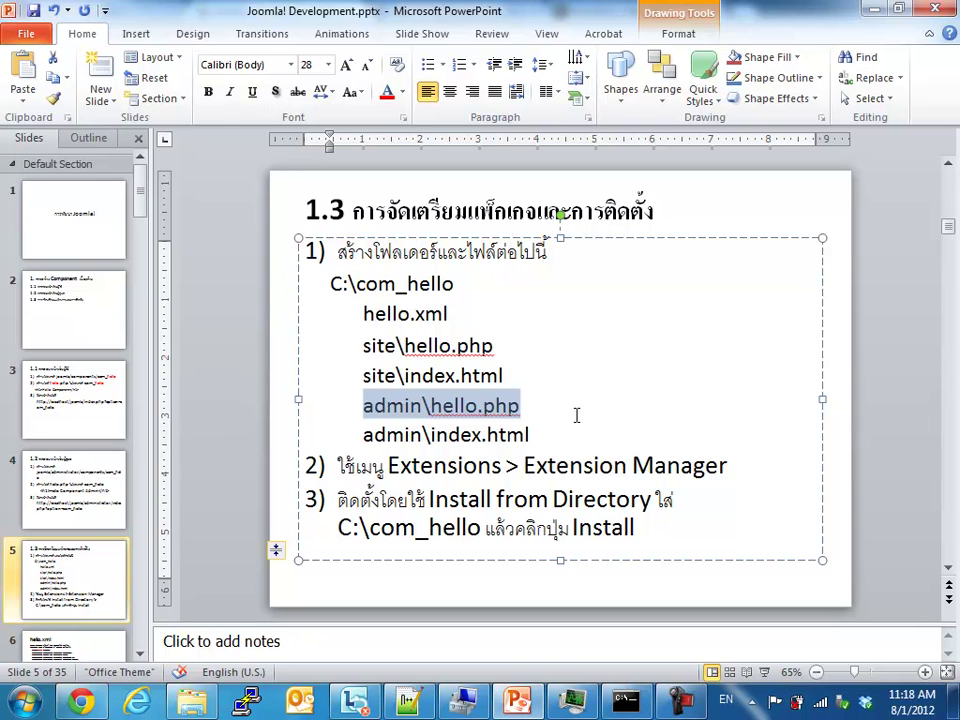
triple_click(368, 345)
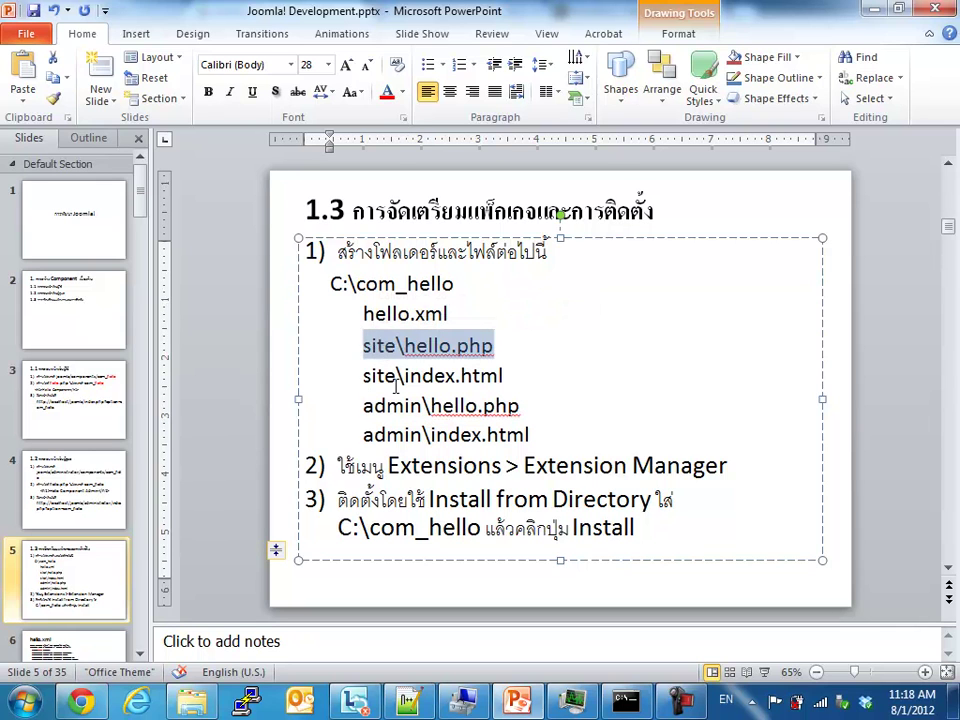
triple_click(388, 404)
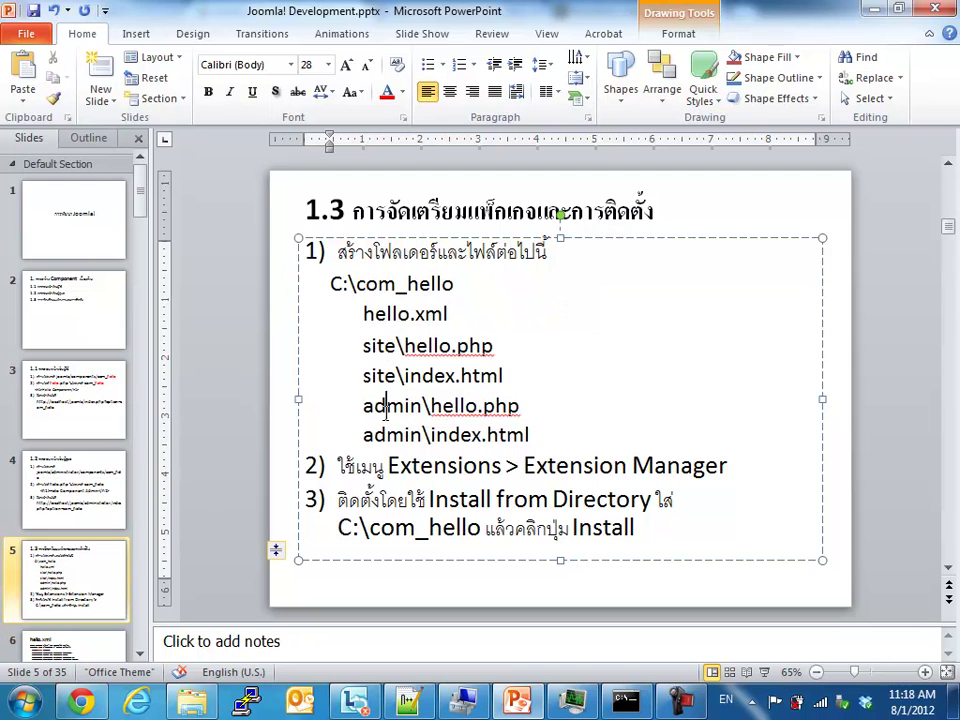
left_click(572, 432)
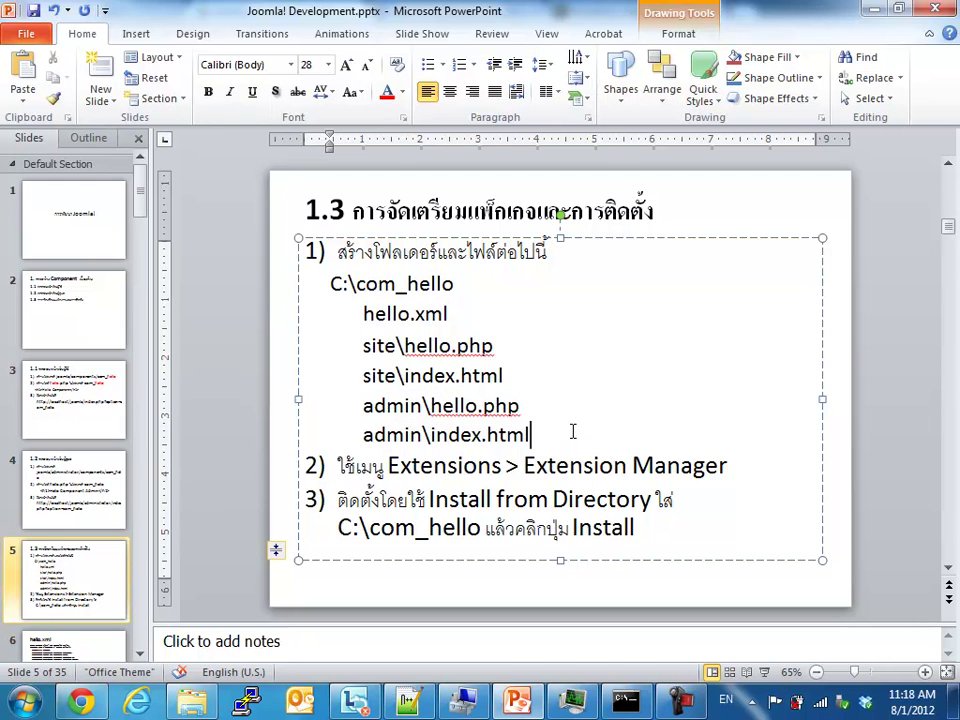